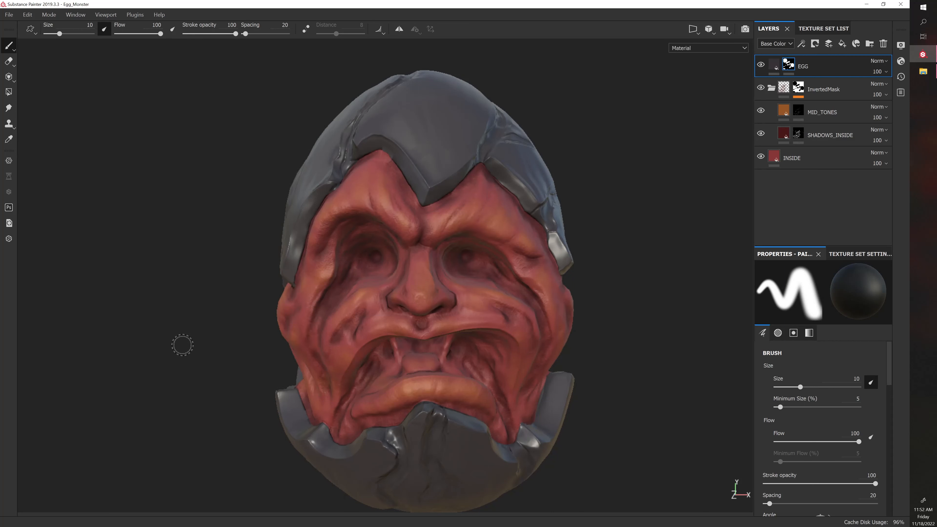
# Examine the monster's painted face and eggshell from several angles and under different lighting directions
pyautogui.keyDown('alt'); pyautogui.moveTo(178, 341); pyautogui.dragTo(157, 357); pyautogui.keyUp('alt')
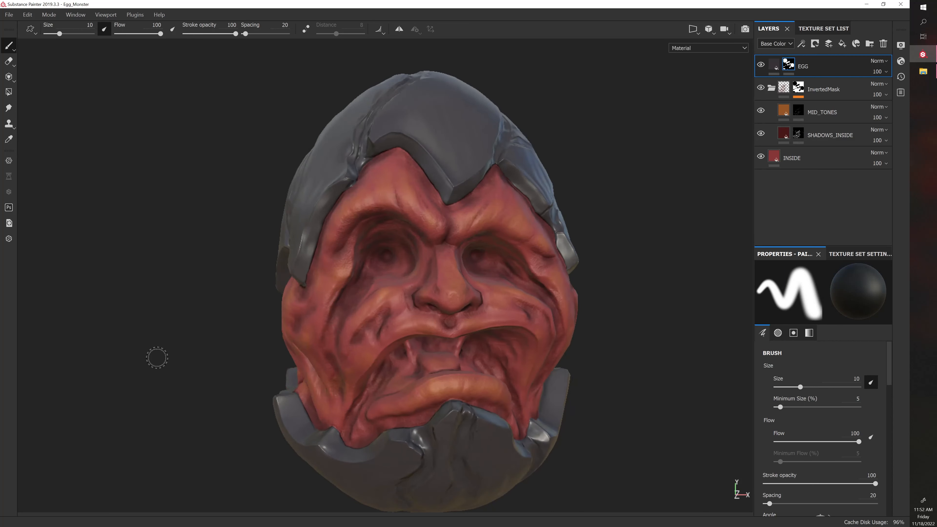
pyautogui.keyDown('shift'); pyautogui.moveTo(682, 406); pyautogui.dragTo(677, 411, button='right'); pyautogui.keyUp('shift')
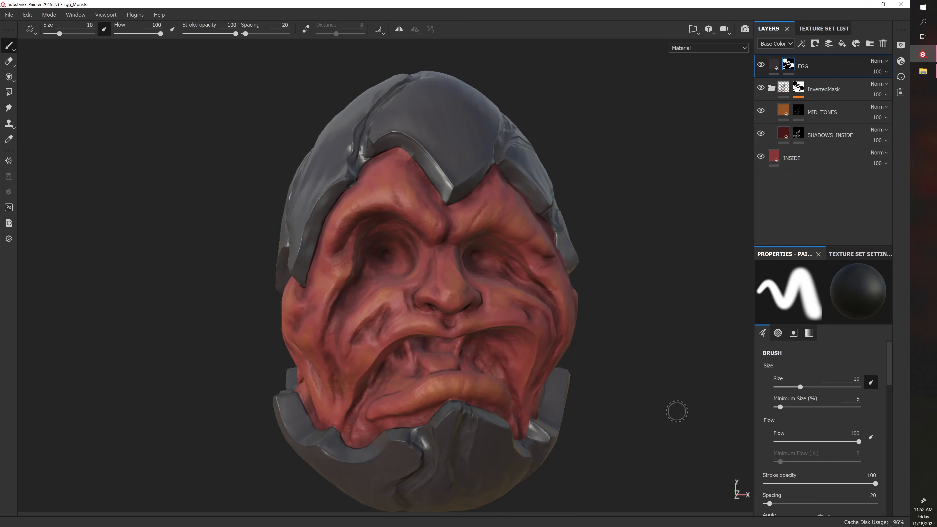
pyautogui.keyDown('alt'); pyautogui.moveTo(678, 382); pyautogui.dragTo(585, 367, button='middle'); pyautogui.keyUp('alt')
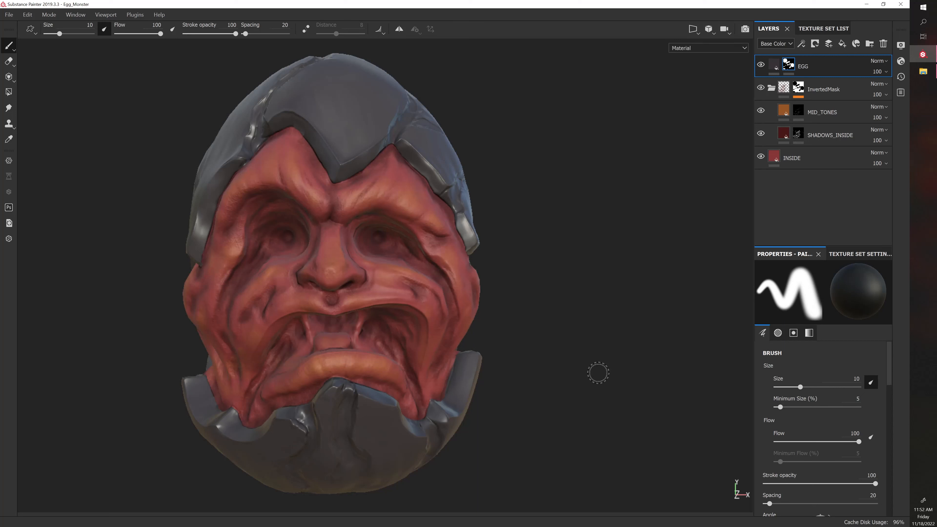
pyautogui.moveTo(490, 334)
pyautogui.keyDown('alt'); pyautogui.mouseDown()
pyautogui.moveTo(613, 322)
pyautogui.moveTo(599, 321)
pyautogui.moveTo(621, 328)
pyautogui.moveTo(551, 330)
pyautogui.moveTo(582, 346)
pyautogui.mouseUp(); pyautogui.keyUp('alt')
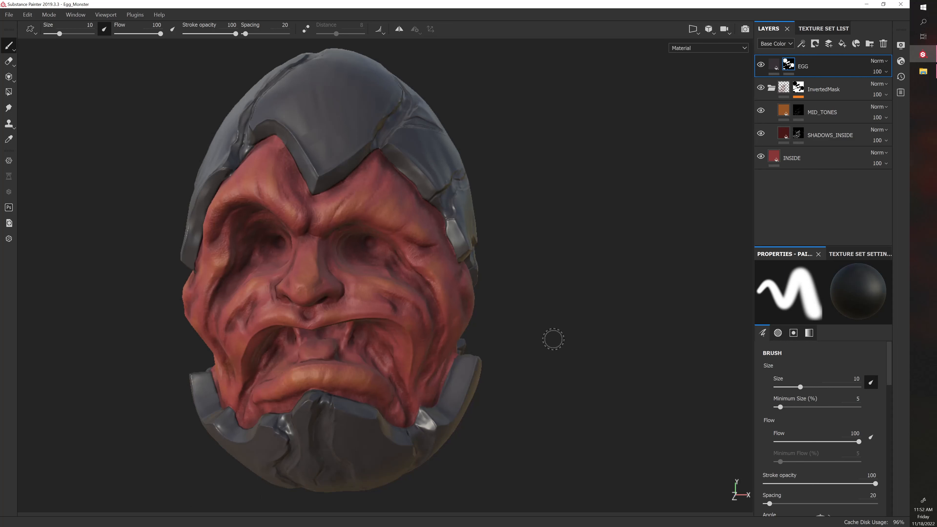
pyautogui.keyDown('alt'); pyautogui.moveTo(553, 339); pyautogui.dragTo(550, 315, button='right'); pyautogui.keyUp('alt')
pyautogui.keyDown('alt'); pyautogui.moveTo(550, 315); pyautogui.dragTo(589, 323); pyautogui.keyUp('alt')
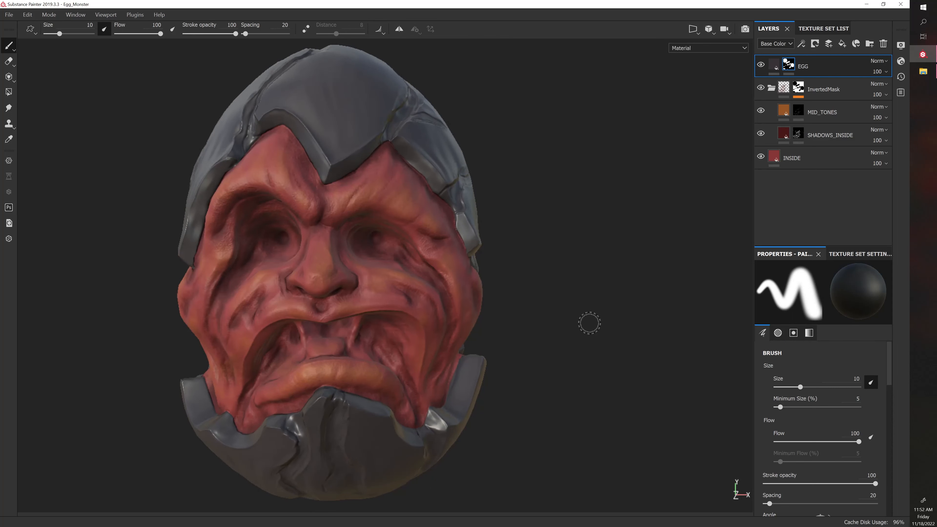
pyautogui.keyDown('shift'); pyautogui.moveTo(579, 329); pyautogui.dragTo(566, 338, button='right'); pyautogui.keyUp('shift')
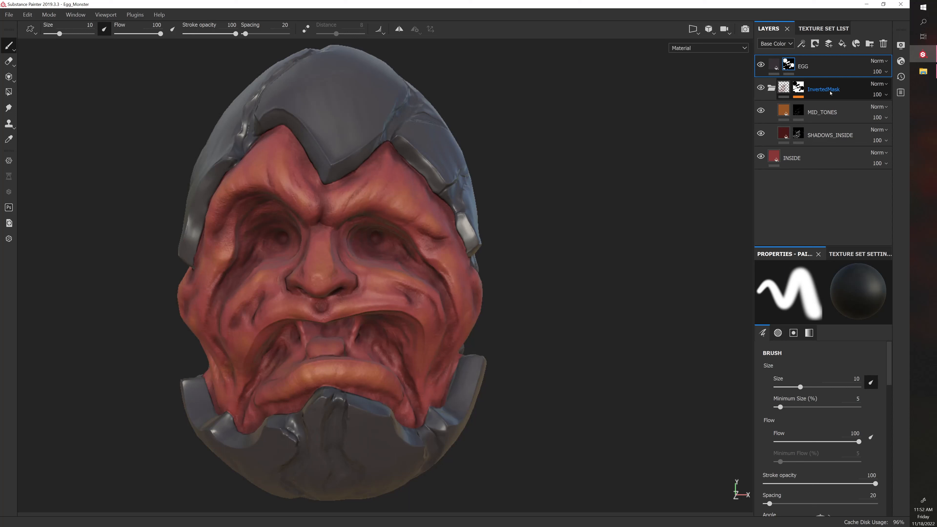
# Add a fill layer named Highlights above MID_TONES and limit its material channels to color and height
pyautogui.click(826, 111)
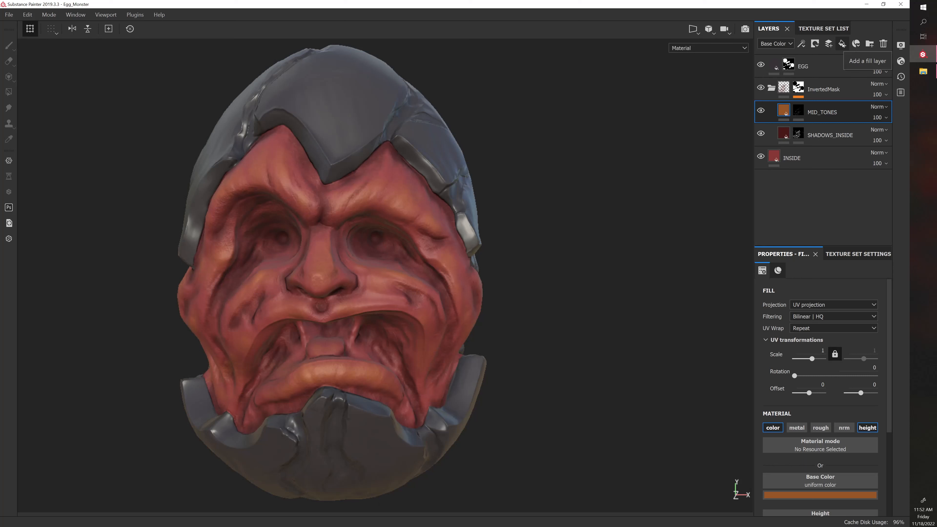
pyautogui.click(843, 44)
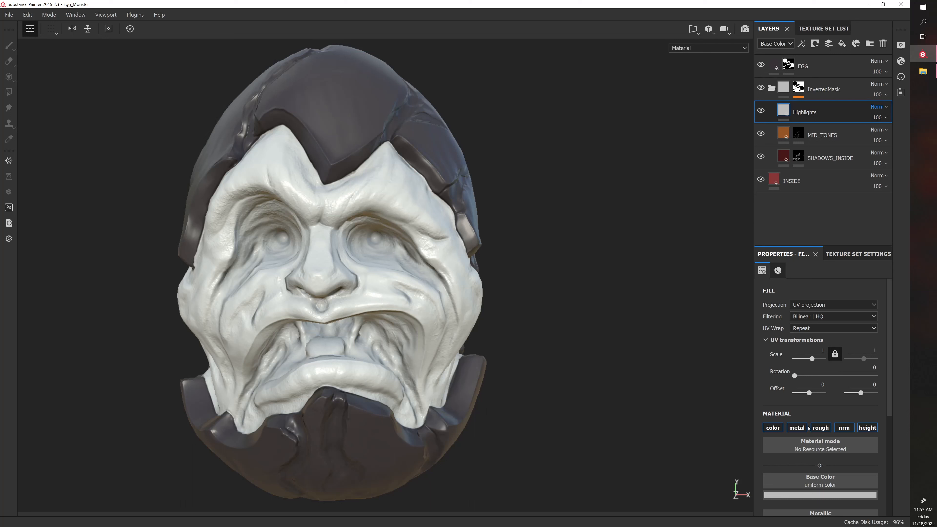
pyautogui.click(820, 428)
pyautogui.click(844, 428)
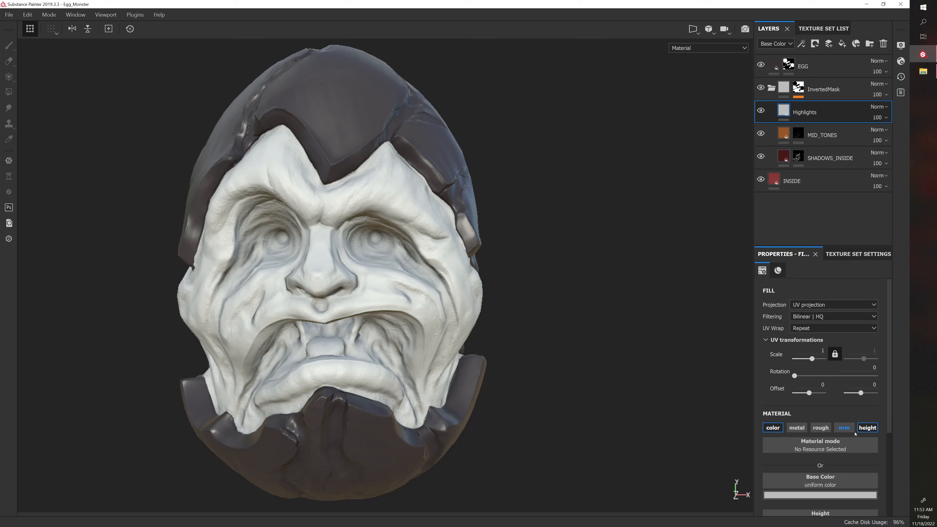
# Set the Highlights layer's base color to a golden yellow (R 0.539, G 0.312, B 0.006)
pyautogui.scroll(-3, 825, 441)
pyautogui.click(793, 378)
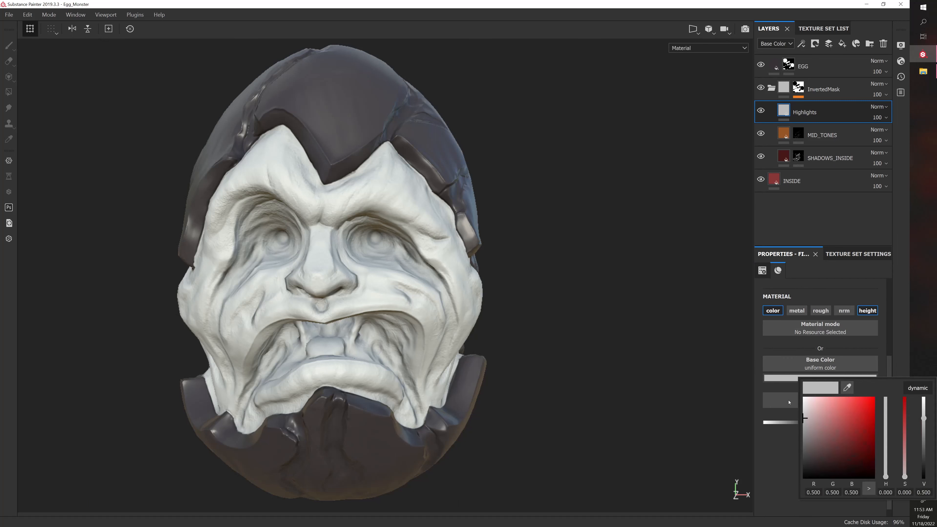
pyautogui.click(859, 418)
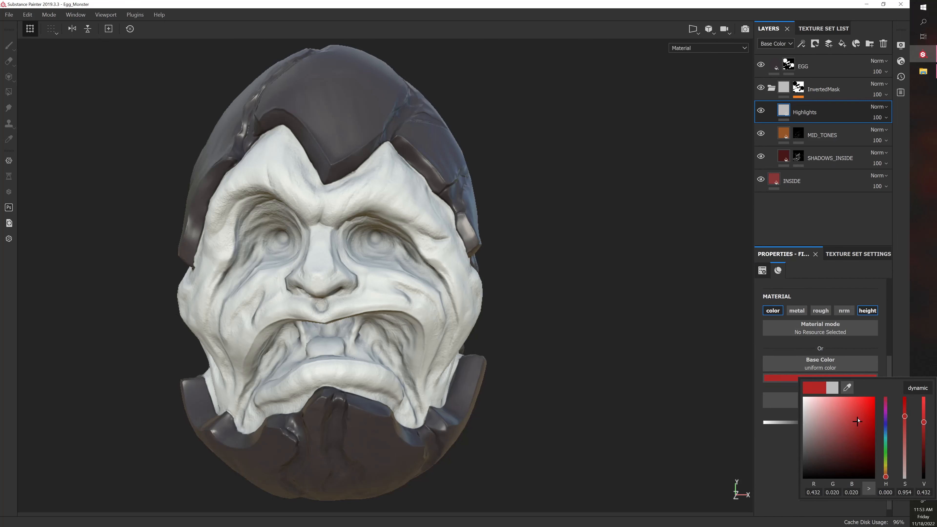
pyautogui.moveTo(889, 475); pyautogui.dragTo(888, 469)
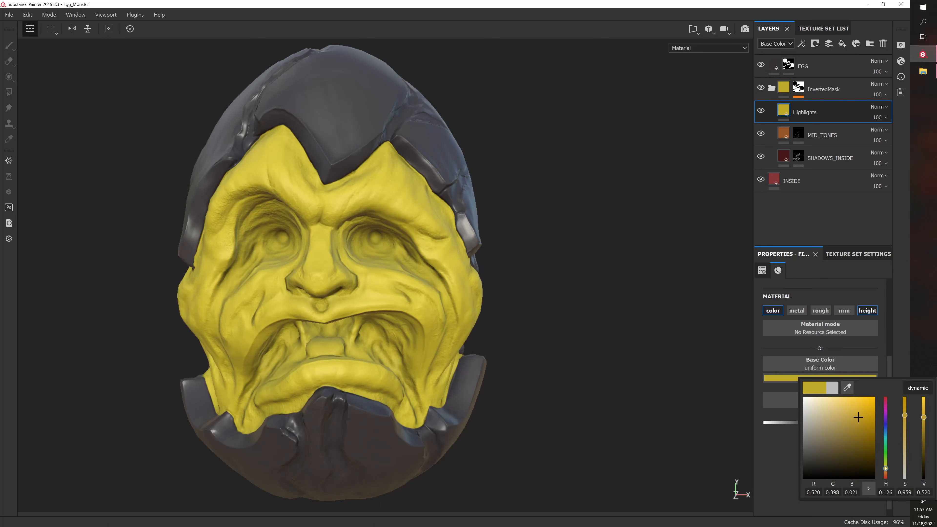
pyautogui.moveTo(864, 408); pyautogui.dragTo(869, 424)
pyautogui.moveTo(885, 472); pyautogui.dragTo(885, 473)
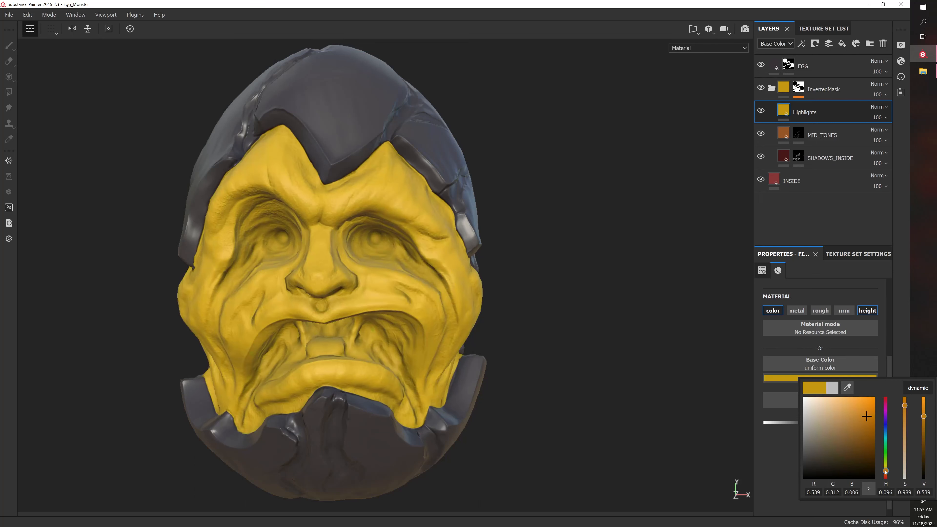
pyautogui.click(785, 482)
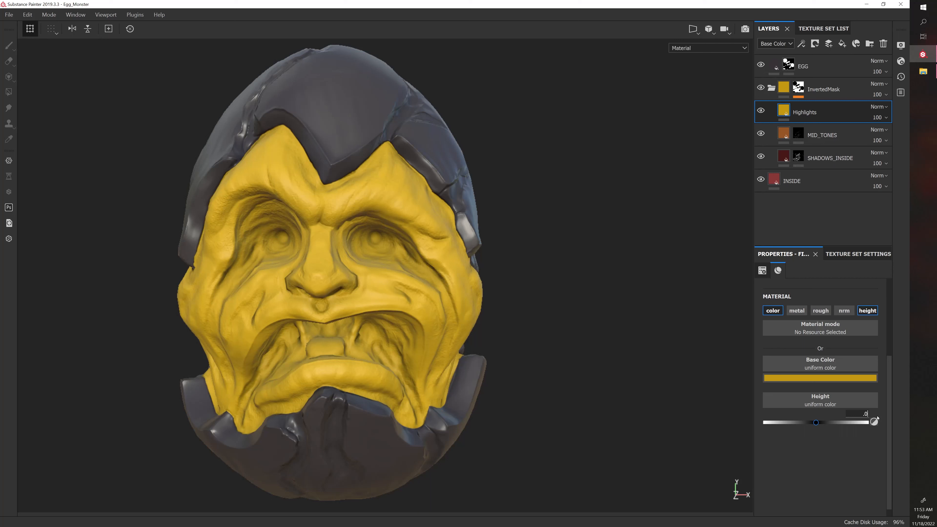
# Give the Highlights layer a slight positive height and add a black mask to it
pyautogui.press('Return')
pyautogui.rightClick(809, 112)
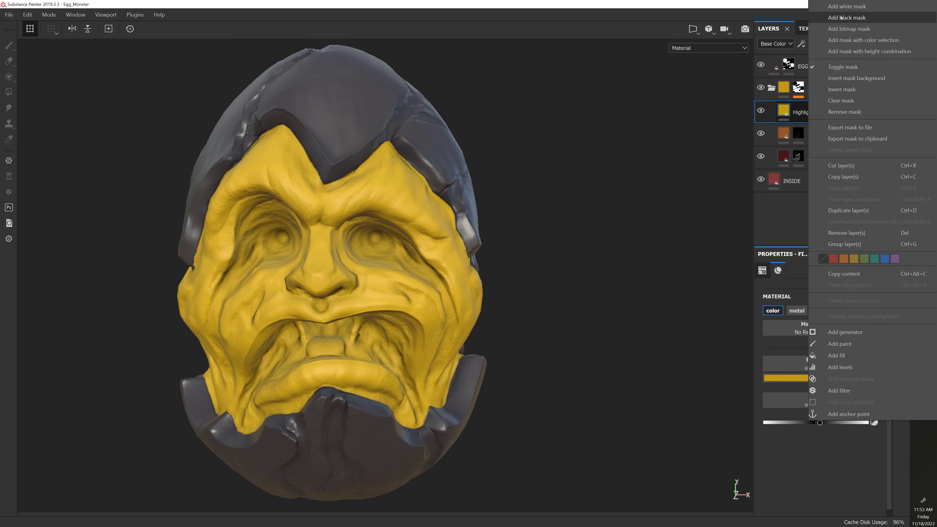
pyautogui.click(841, 17)
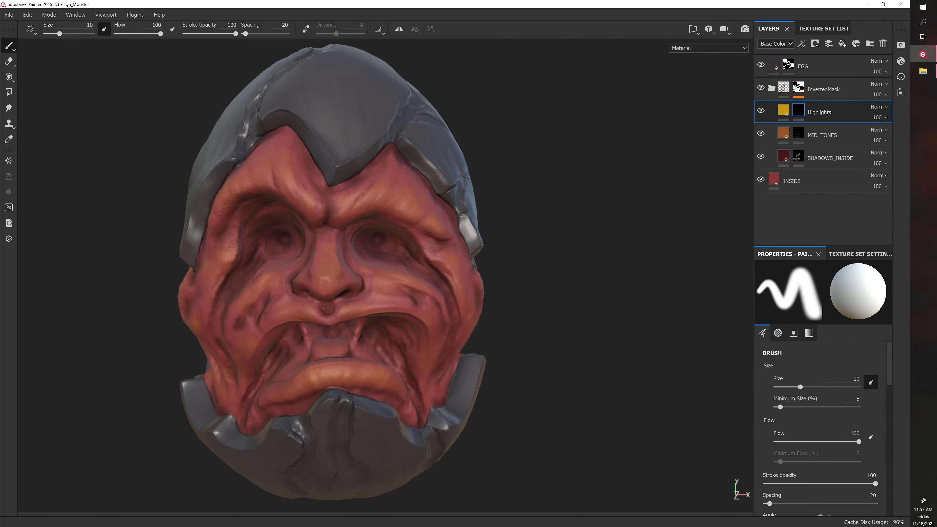
# Bring up the shelf's brush presets in an enlarged window and choose the Artistic Heavy brush for painting the Highlights mask
pyautogui.moveTo(333, 525); pyautogui.dragTo(191, 212)
pyautogui.scroll(-1, 137, 284)
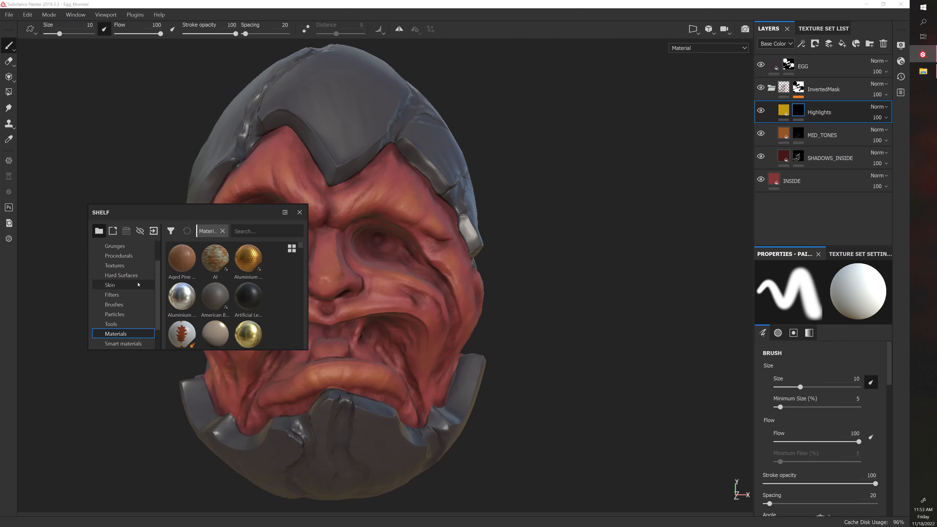
pyautogui.click(75, 14)
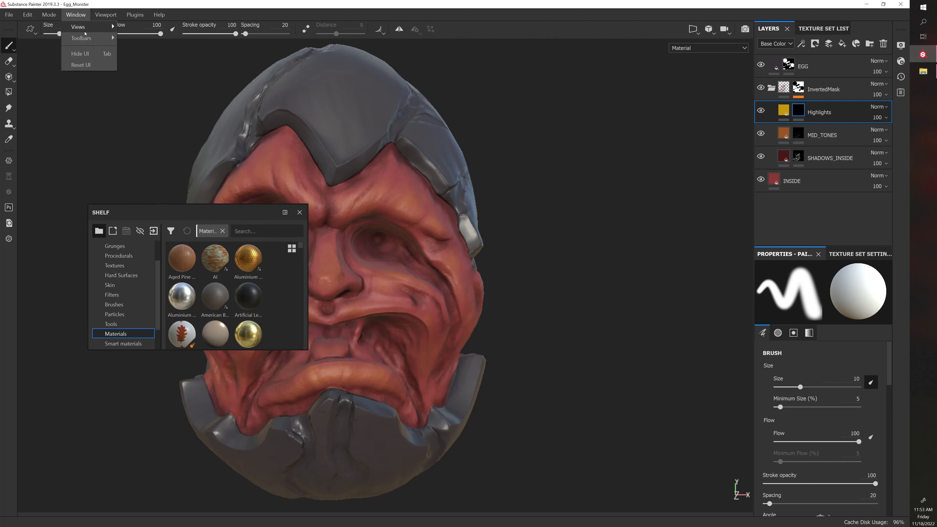
pyautogui.moveTo(79, 26)
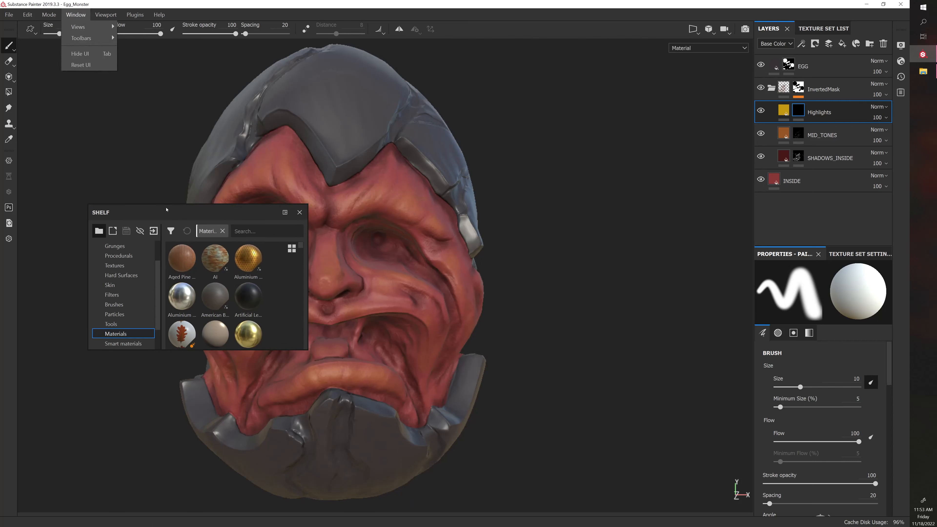
pyautogui.moveTo(167, 205); pyautogui.dragTo(125, 191)
pyautogui.click(114, 290)
pyautogui.scroll(1, 118, 292)
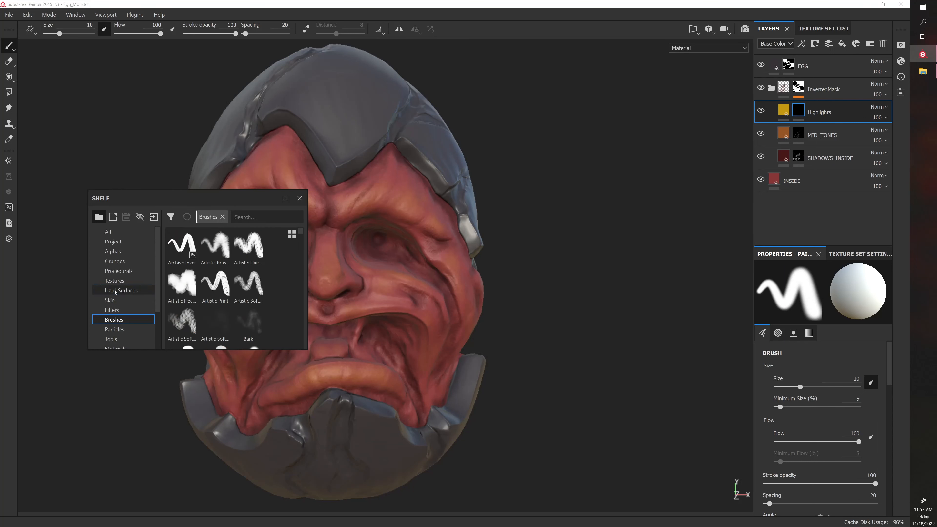
pyautogui.moveTo(307, 349); pyautogui.dragTo(431, 422)
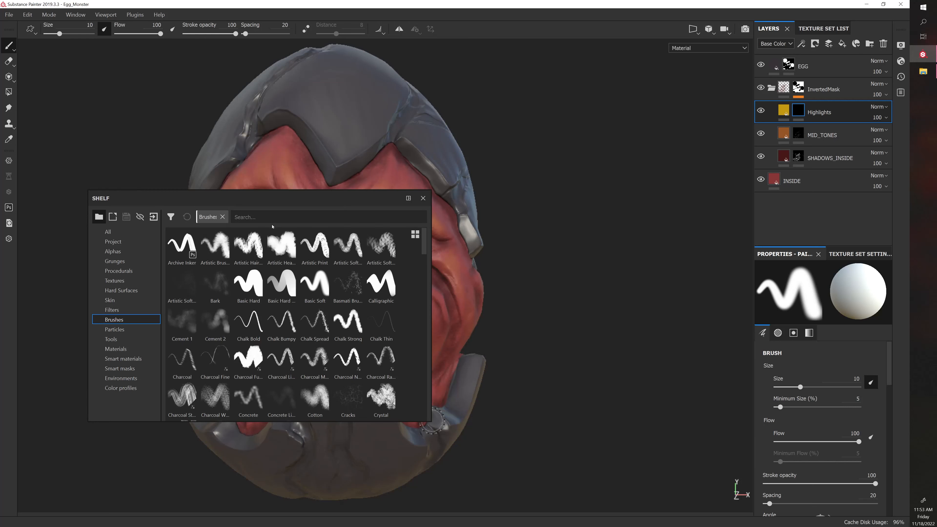
pyautogui.click(294, 239)
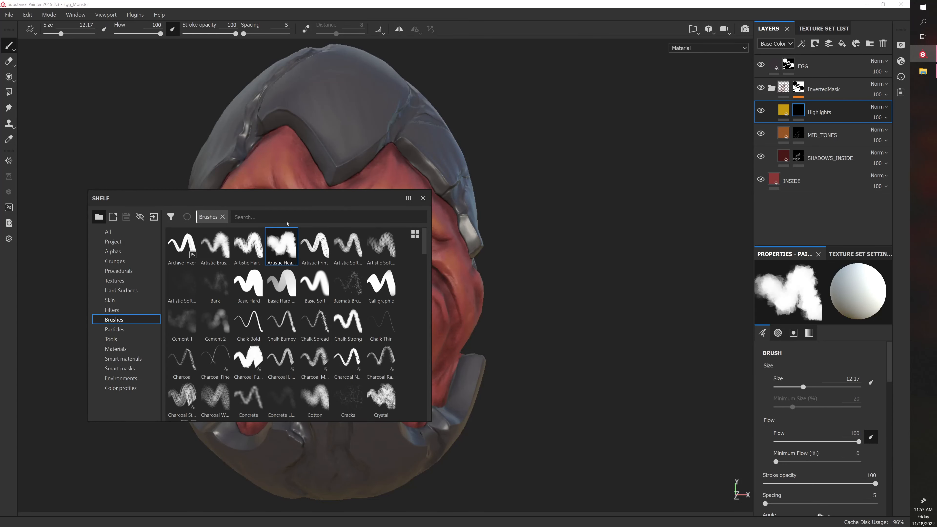
pyautogui.moveTo(288, 198); pyautogui.dragTo(213, 303)
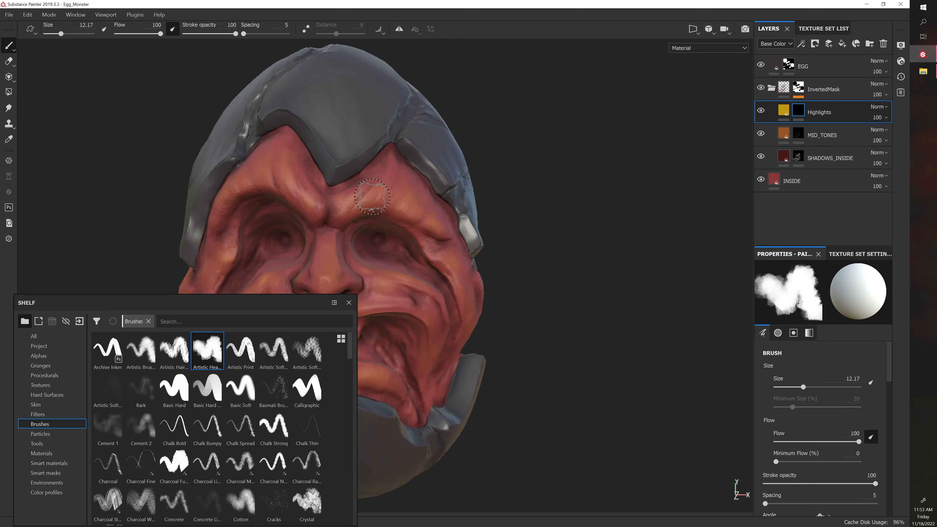
pyautogui.moveTo(364, 206); pyautogui.dragTo(384, 193)
pyautogui.hotkey('ctrl', 'z')
pyautogui.click(397, 211)
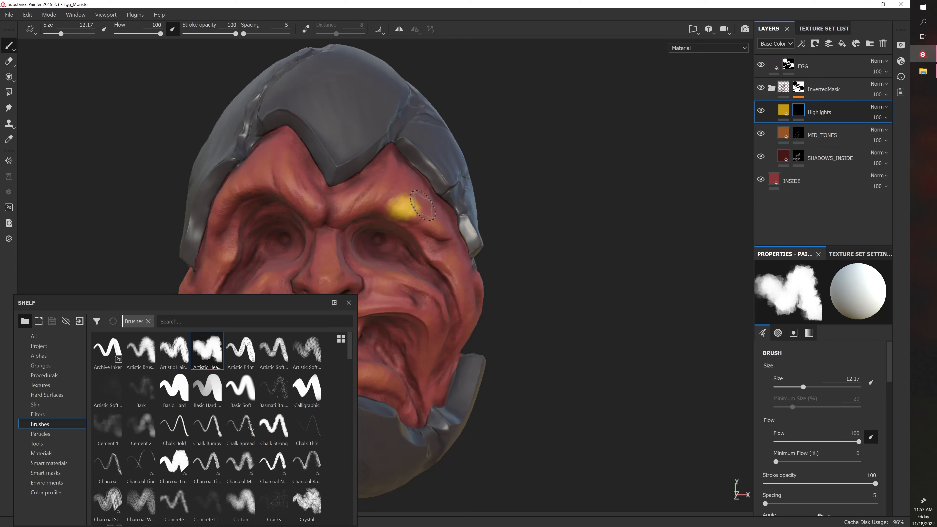
pyautogui.hotkey('ctrl', 'z')
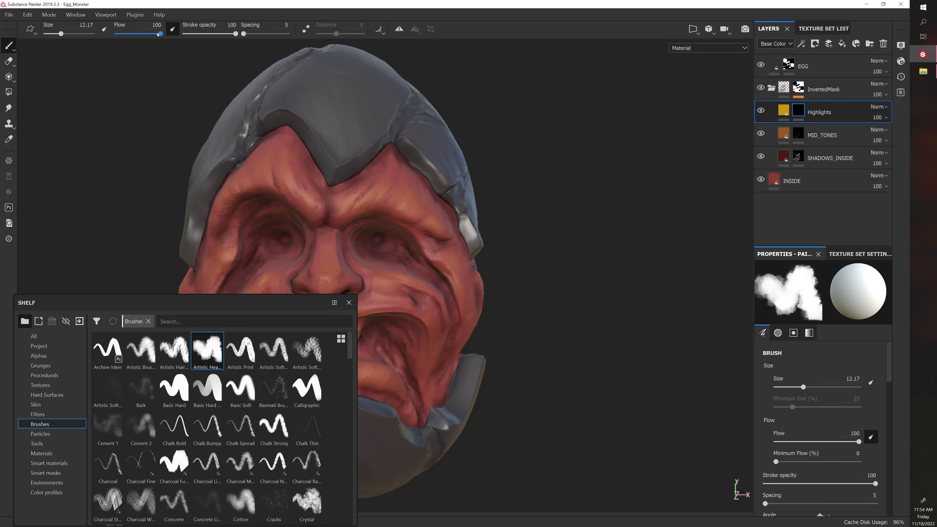
# Set the brush flow to 9 with pen pressure controlling its size, and stroke lightly over the brow above the eye
pyautogui.moveTo(160, 34); pyautogui.dragTo(124, 36)
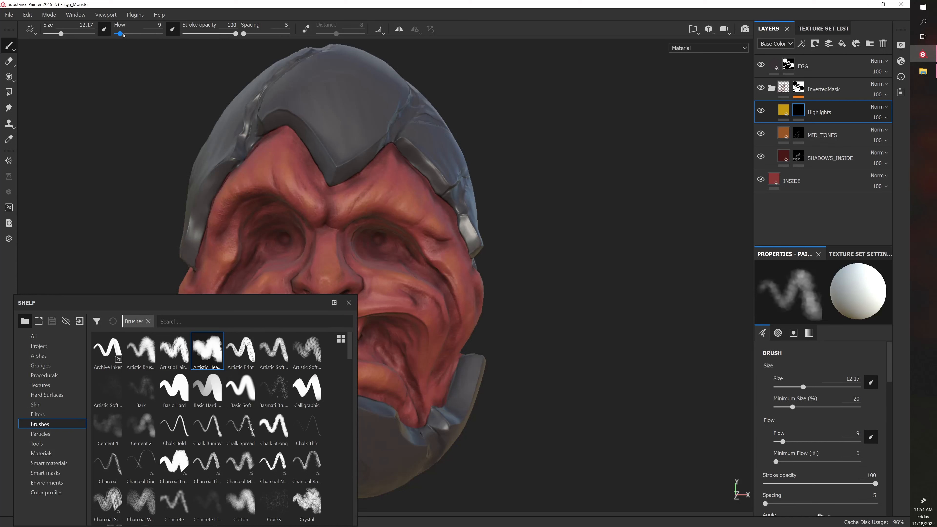
pyautogui.moveTo(392, 193); pyautogui.dragTo(429, 208)
# Look through the available brush presets in the shelf and check which one is selected
pyautogui.moveTo(263, 306); pyautogui.dragTo(277, 228)
pyautogui.scroll(-5, 214, 307)
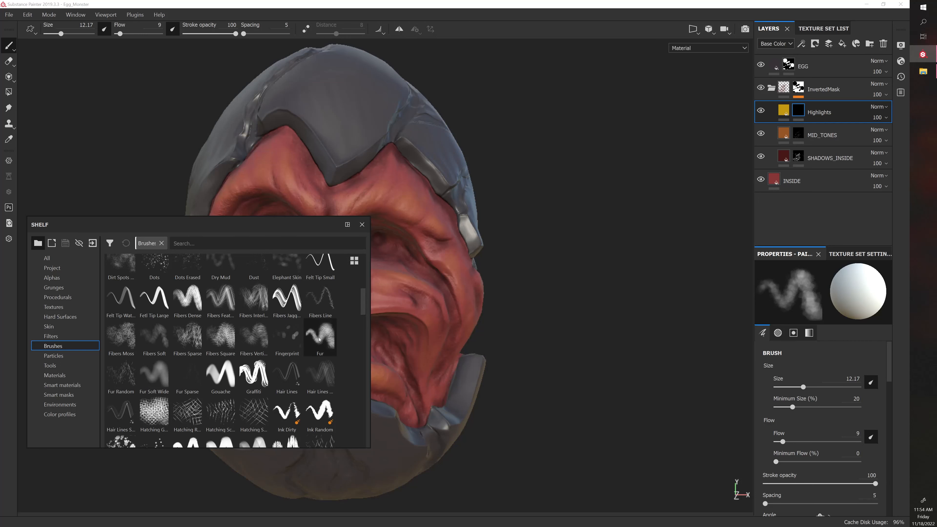
pyautogui.scroll(5, 261, 324)
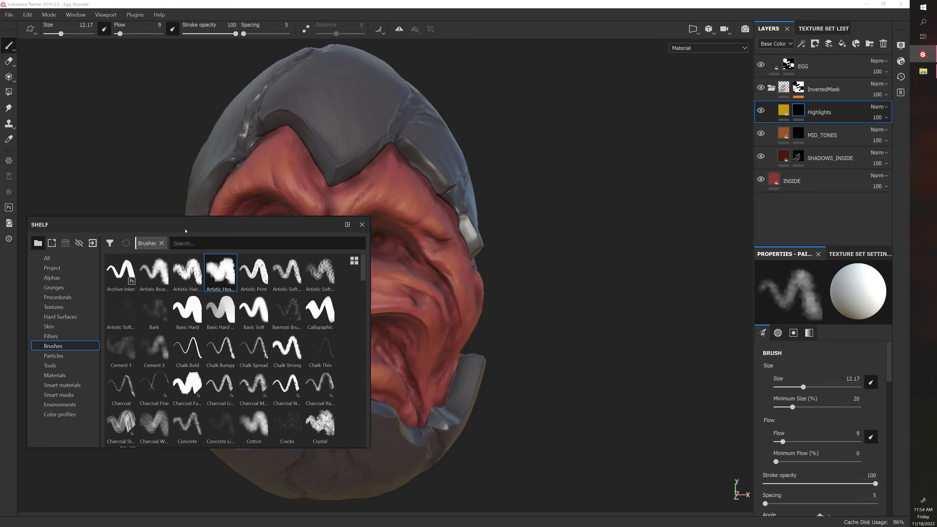
pyautogui.click(362, 224)
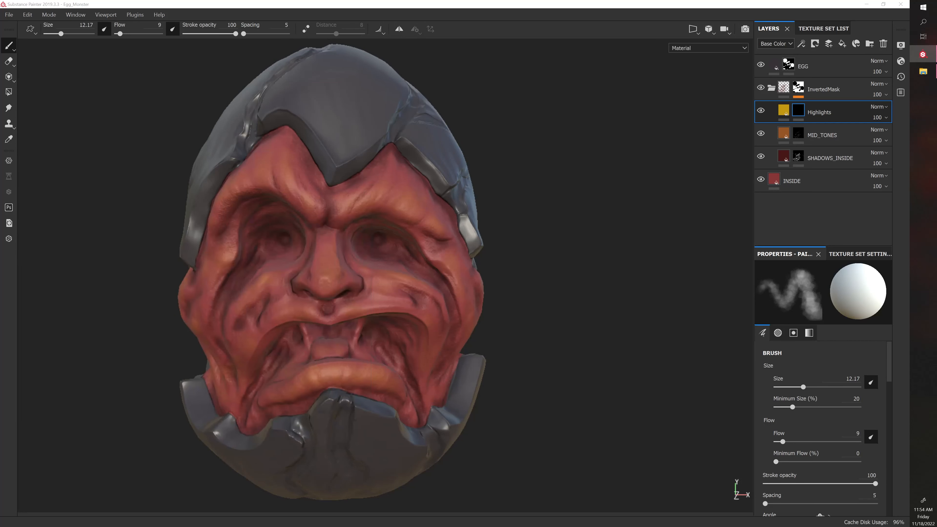
pyautogui.press('n')
pyautogui.moveTo(324, 265); pyautogui.dragTo(232, 263)
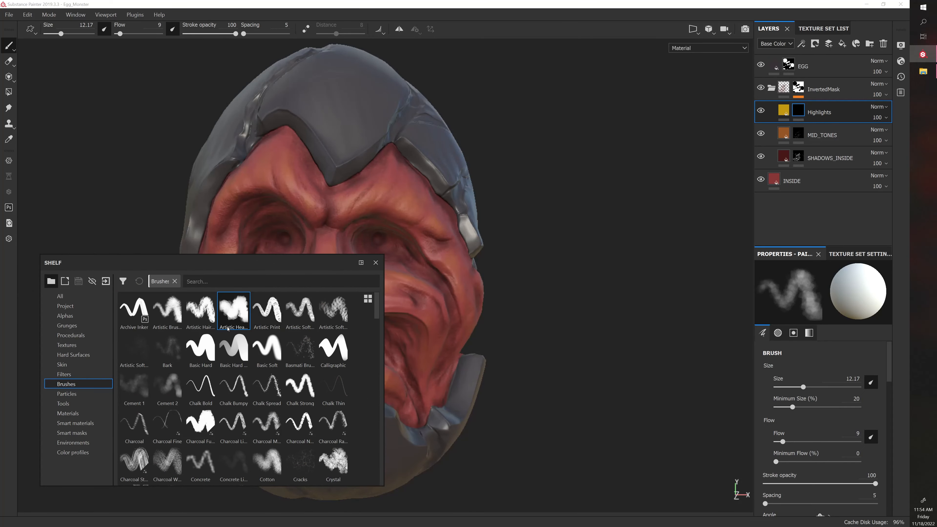
pyautogui.moveTo(228, 329)
pyautogui.press('n')
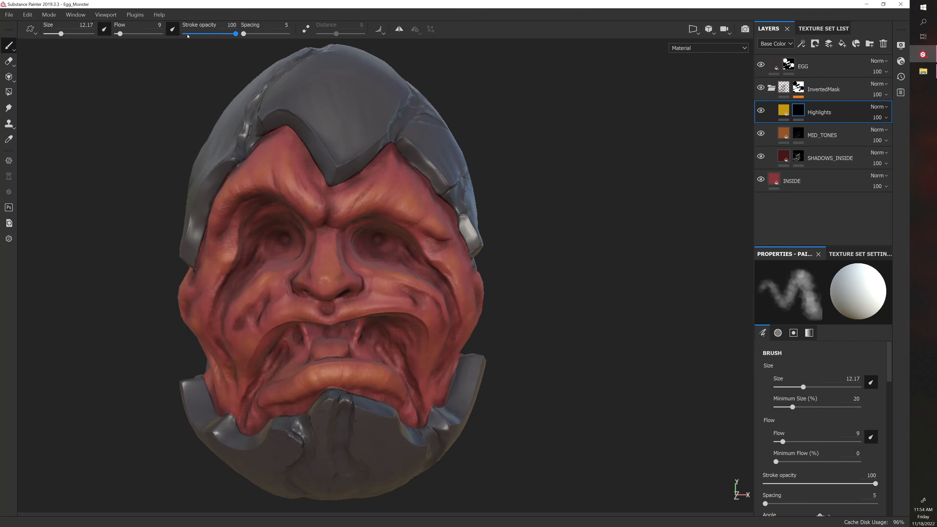
# Paint soft yellow highlights on the Highlights mask along the inner ends of both brow ridges
pyautogui.click(170, 34)
pyautogui.click(170, 35)
pyautogui.scroll(3, 178, 120)
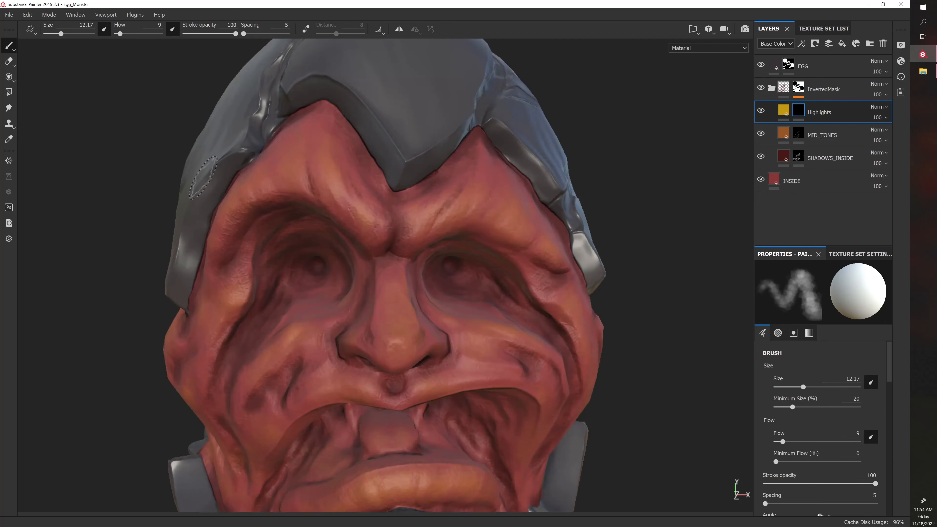
pyautogui.moveTo(368, 226)
pyautogui.mouseDown()
pyautogui.moveTo(358, 190)
pyautogui.moveTo(329, 153)
pyautogui.mouseUp()
pyautogui.moveTo(636, 182)
pyautogui.keyDown('alt'); pyautogui.mouseDown()
pyautogui.moveTo(429, 220)
pyautogui.moveTo(407, 192)
pyautogui.moveTo(435, 225)
pyautogui.mouseUp(); pyautogui.keyUp('alt')
pyautogui.keyDown('alt'); pyautogui.moveTo(436, 225); pyautogui.dragTo(441, 209, button='middle'); pyautogui.keyUp('alt')
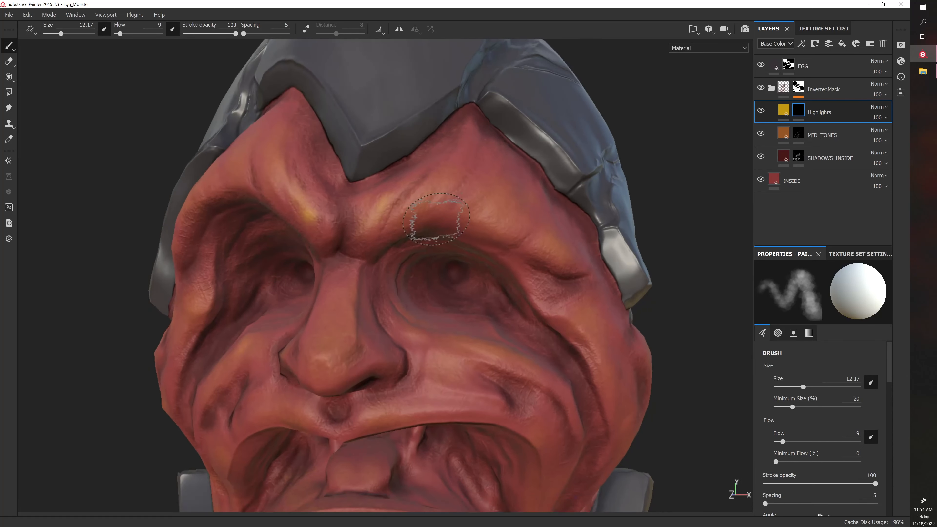
# Paint soft highlights on the tip and bridge of the nose, reducing the brush size to 9.53
pyautogui.keyDown('ctrl'); pyautogui.moveTo(435, 218); pyautogui.dragTo(439, 218, button='right'); pyautogui.keyUp('ctrl')
pyautogui.keyDown('ctrl'); pyautogui.moveTo(324, 349); pyautogui.dragTo(320, 348, button='right'); pyautogui.keyUp('ctrl')
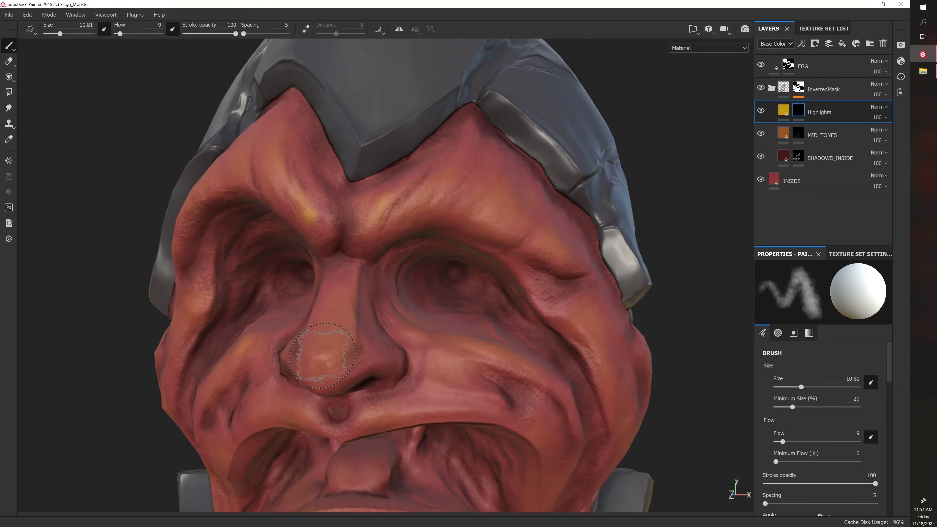
pyautogui.moveTo(320, 349)
pyautogui.mouseDown()
pyautogui.moveTo(313, 355)
pyautogui.moveTo(345, 351)
pyautogui.moveTo(357, 332)
pyautogui.moveTo(376, 346)
pyautogui.moveTo(435, 342)
pyautogui.moveTo(348, 349)
pyautogui.moveTo(395, 354)
pyautogui.mouseUp()
pyautogui.moveTo(401, 280)
pyautogui.keyDown('alt'); pyautogui.mouseDown()
pyautogui.moveTo(360, 287)
pyautogui.moveTo(359, 329)
pyautogui.moveTo(314, 344)
pyautogui.moveTo(307, 376)
pyautogui.moveTo(263, 376)
pyautogui.mouseUp(); pyautogui.keyUp('alt')
pyautogui.press('[')
pyautogui.press('[')
pyautogui.press('[')
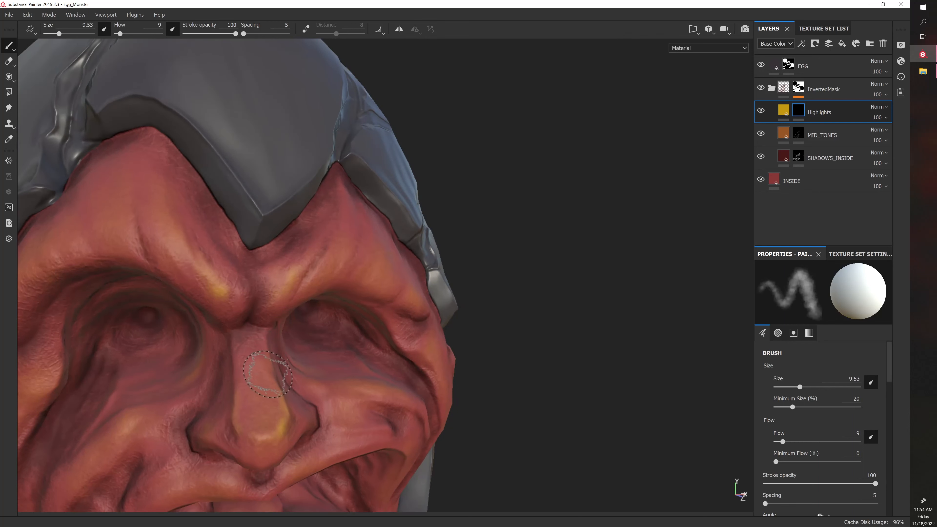
# Paint yellow highlights along the brow ridge above the monster's left eye and its outer end, using a brush size of 9.52
pyautogui.keyDown('alt'); pyautogui.moveTo(452, 390); pyautogui.dragTo(348, 374); pyautogui.keyUp('alt')
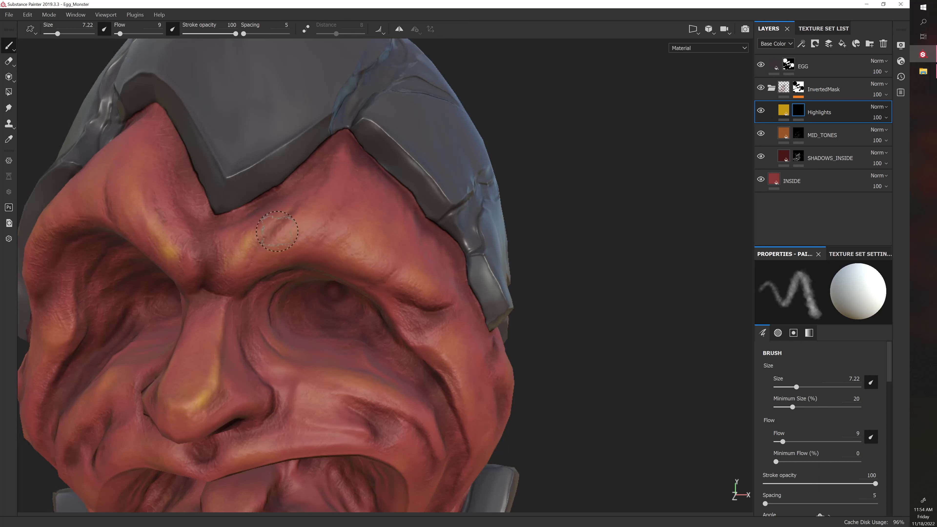
pyautogui.keyDown('alt'); pyautogui.moveTo(291, 245); pyautogui.dragTo(355, 215); pyautogui.keyUp('alt')
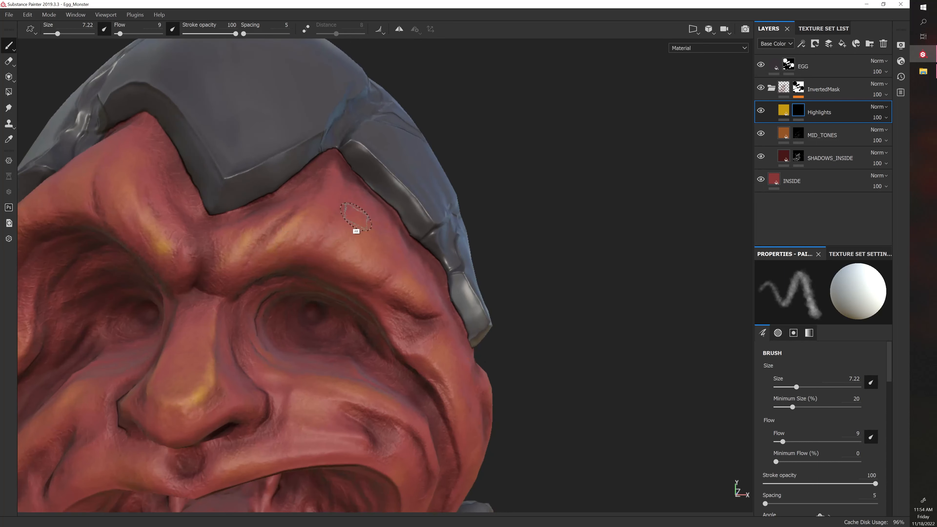
pyautogui.press(']')
pyautogui.press(']')
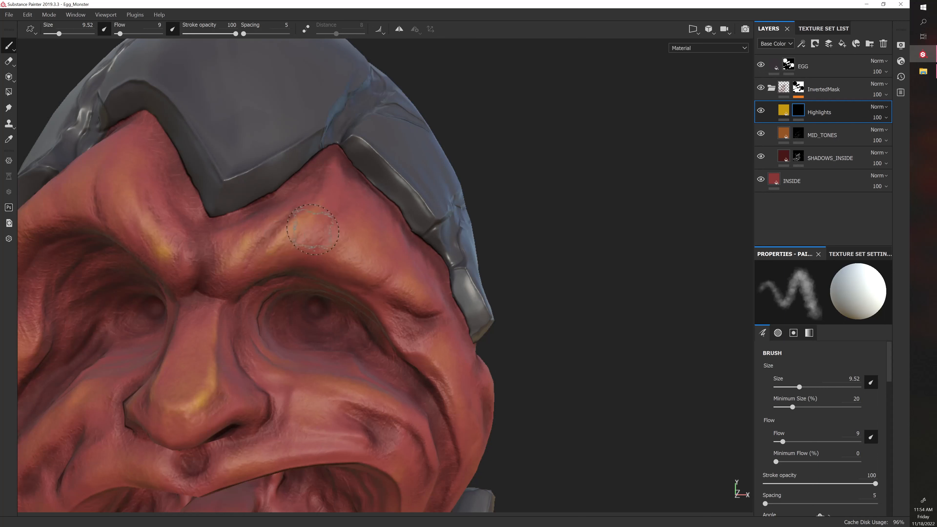
pyautogui.keyDown('alt'); pyautogui.moveTo(401, 208); pyautogui.dragTo(350, 196); pyautogui.keyUp('alt')
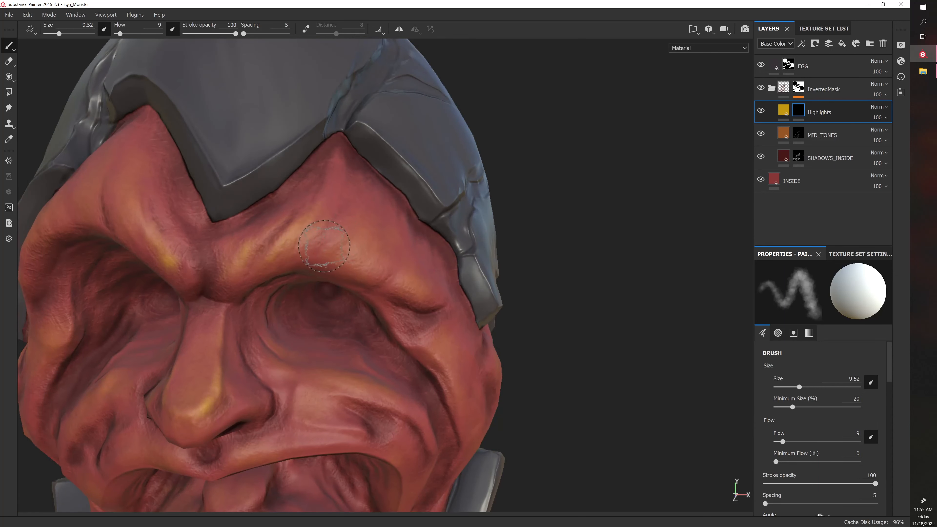
pyautogui.moveTo(324, 246)
pyautogui.mouseDown()
pyautogui.moveTo(362, 224)
pyautogui.moveTo(375, 237)
pyautogui.mouseUp()
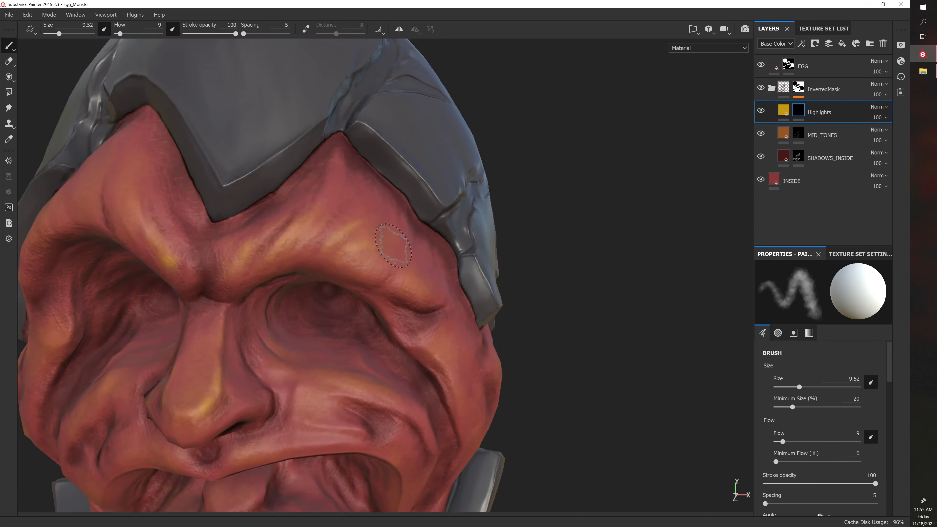
pyautogui.keyDown('alt'); pyautogui.moveTo(404, 272); pyautogui.dragTo(366, 252); pyautogui.keyUp('alt')
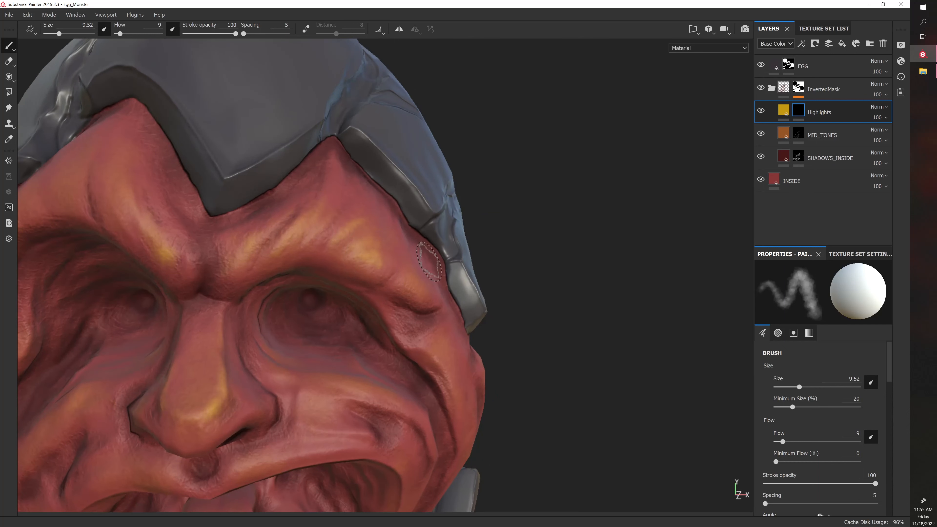
pyautogui.keyDown('alt'); pyautogui.moveTo(426, 274); pyautogui.dragTo(415, 273); pyautogui.keyUp('alt')
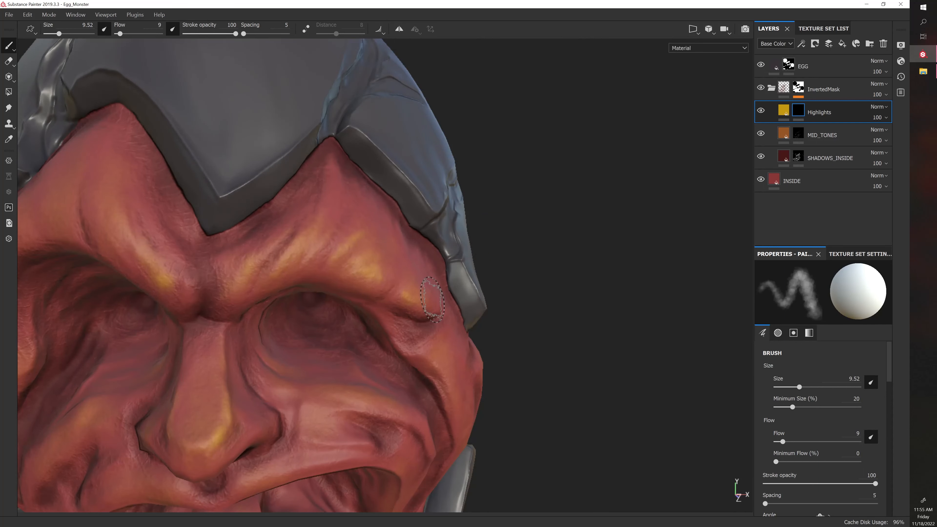
pyautogui.keyDown('alt'); pyautogui.moveTo(409, 316); pyautogui.dragTo(300, 366, button='right'); pyautogui.keyUp('alt')
pyautogui.keyDown('alt'); pyautogui.moveTo(305, 362); pyautogui.dragTo(328, 337); pyautogui.keyUp('alt')
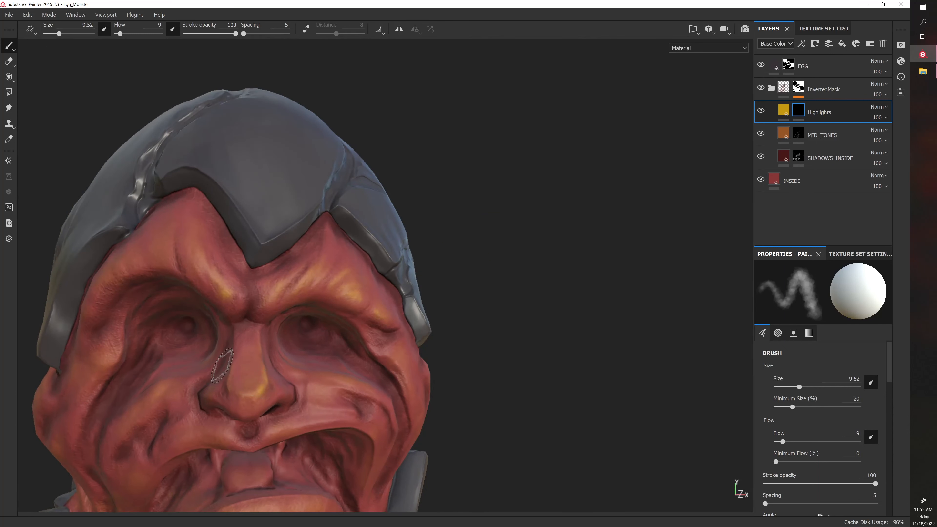
# Paint soft highlights down the inner brow ridge above the monster's right eye, reducing the brush size to 8.33
pyautogui.keyDown('alt'); pyautogui.moveTo(221, 340); pyautogui.dragTo(217, 318, button='right'); pyautogui.keyUp('alt')
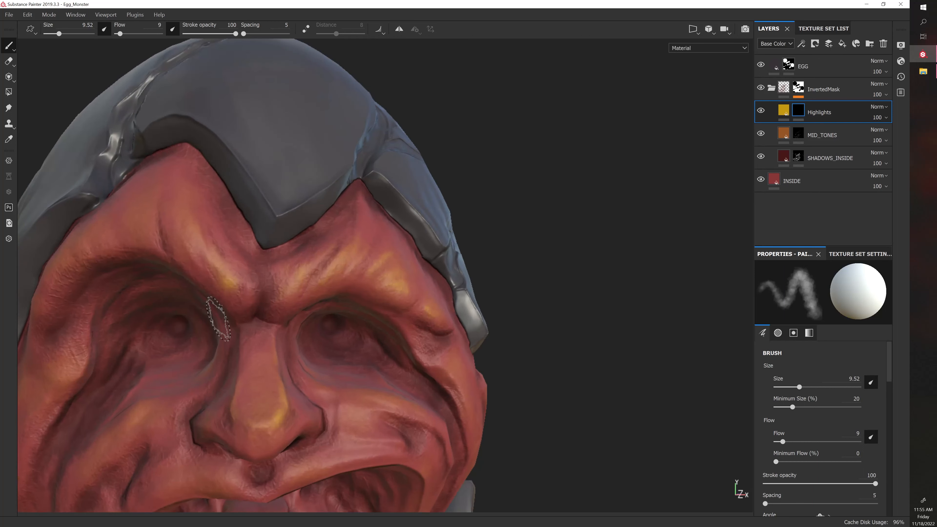
pyautogui.moveTo(218, 318)
pyautogui.keyDown('alt'); pyautogui.mouseDown()
pyautogui.moveTo(232, 268)
pyautogui.moveTo(252, 268)
pyautogui.mouseUp(); pyautogui.keyUp('alt')
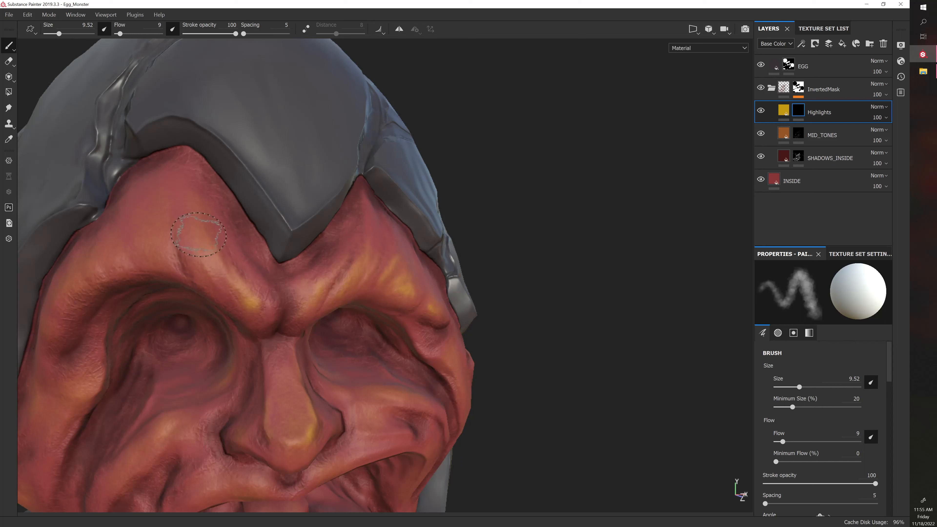
pyautogui.keyDown('ctrl'); pyautogui.moveTo(197, 234); pyautogui.dragTo(195, 233, button='right'); pyautogui.keyUp('ctrl')
pyautogui.moveTo(200, 234)
pyautogui.mouseDown()
pyautogui.moveTo(211, 246)
pyautogui.moveTo(207, 276)
pyautogui.moveTo(231, 258)
pyautogui.moveTo(226, 286)
pyautogui.moveTo(236, 285)
pyautogui.moveTo(202, 250)
pyautogui.moveTo(219, 288)
pyautogui.mouseUp()
pyautogui.keyDown('alt'); pyautogui.moveTo(303, 304); pyautogui.dragTo(308, 304); pyautogui.keyUp('alt')
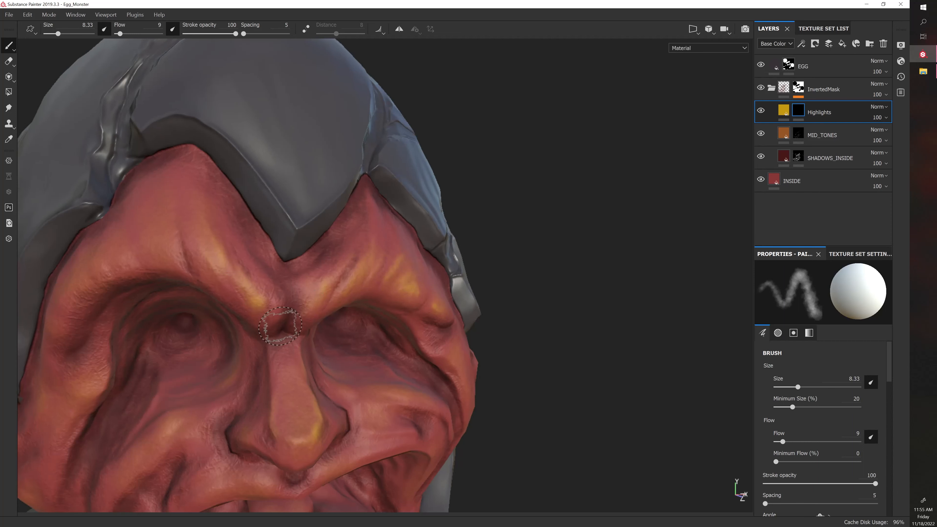
pyautogui.moveTo(215, 356); pyautogui.dragTo(174, 388)
pyautogui.moveTo(563, 377)
pyautogui.keyDown('alt'); pyautogui.mouseDown()
pyautogui.moveTo(584, 371)
pyautogui.moveTo(577, 349)
pyautogui.mouseUp(); pyautogui.keyUp('alt')
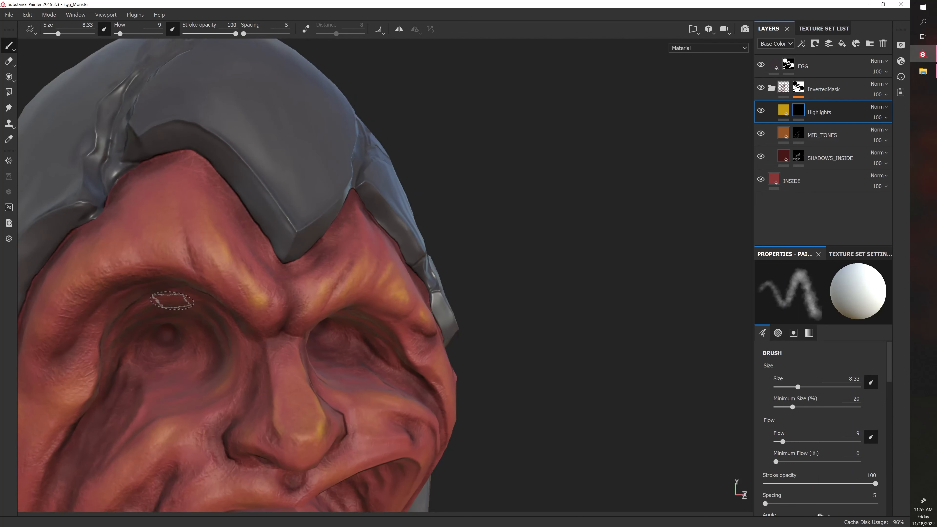
# Compare the whole face with the Highlights layer hidden and shown
pyautogui.keyDown('alt'); pyautogui.moveTo(173, 301); pyautogui.dragTo(283, 303, button='right'); pyautogui.keyUp('alt')
pyautogui.keyDown('alt'); pyautogui.moveTo(479, 303); pyautogui.dragTo(427, 319); pyautogui.keyUp('alt')
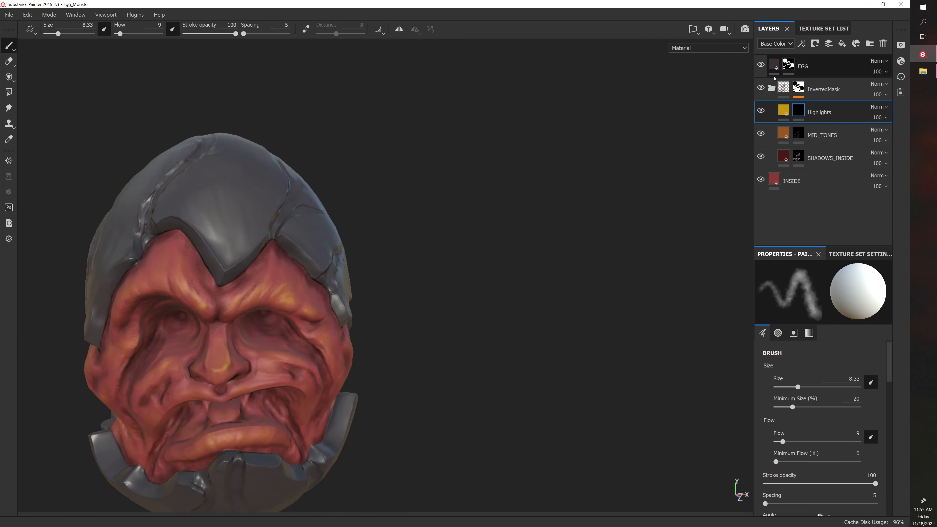
pyautogui.click(760, 111)
pyautogui.click(760, 111)
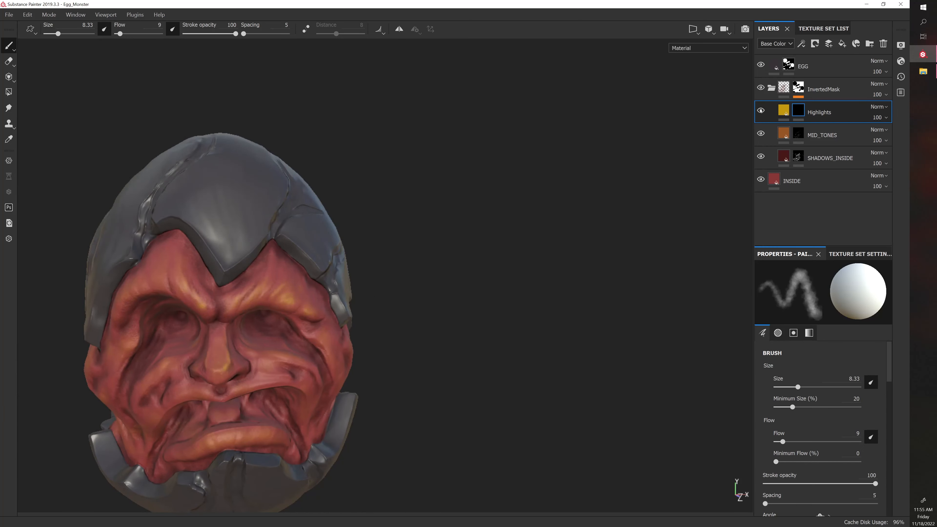
pyautogui.click(761, 111)
pyautogui.click(761, 111)
# Paint highlights along the raised cheek fold below the monster's left eye, undoing the previous stroke and enlarging the brush to 12.14
pyautogui.keyDown('alt'); pyautogui.moveTo(597, 207); pyautogui.dragTo(472, 270, button='right'); pyautogui.keyUp('alt')
pyautogui.keyDown('alt'); pyautogui.moveTo(422, 307); pyautogui.dragTo(468, 266); pyautogui.keyUp('alt')
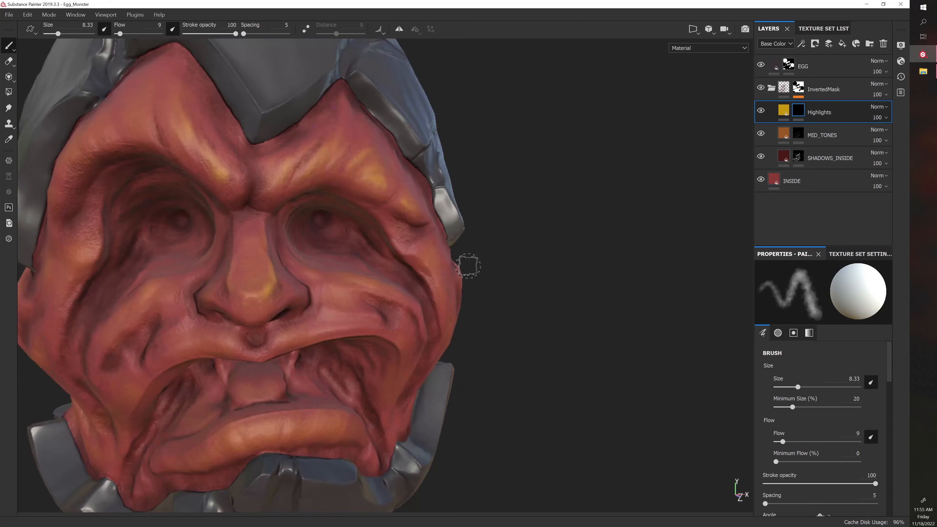
pyautogui.keyDown('alt'); pyautogui.moveTo(468, 267); pyautogui.dragTo(449, 191, button='middle'); pyautogui.keyUp('alt')
pyautogui.keyDown('alt'); pyautogui.moveTo(582, 253); pyautogui.dragTo(575, 262, button='right'); pyautogui.keyUp('alt')
pyautogui.keyDown('alt'); pyautogui.moveTo(575, 262); pyautogui.dragTo(554, 270, button='middle'); pyautogui.keyUp('alt')
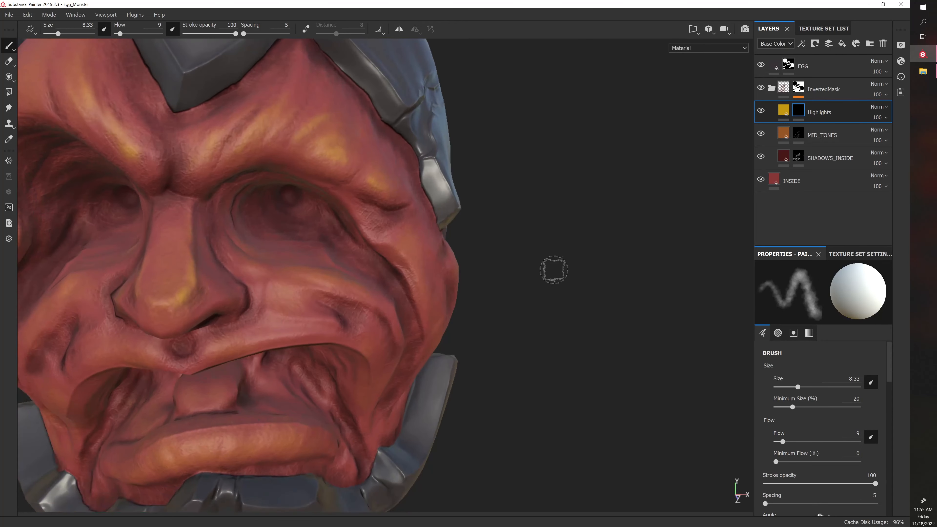
pyautogui.press(']')
pyautogui.moveTo(492, 335)
pyautogui.keyDown('alt'); pyautogui.mouseDown()
pyautogui.moveTo(519, 341)
pyautogui.moveTo(399, 288)
pyautogui.mouseUp(); pyautogui.keyUp('alt')
pyautogui.press('[')
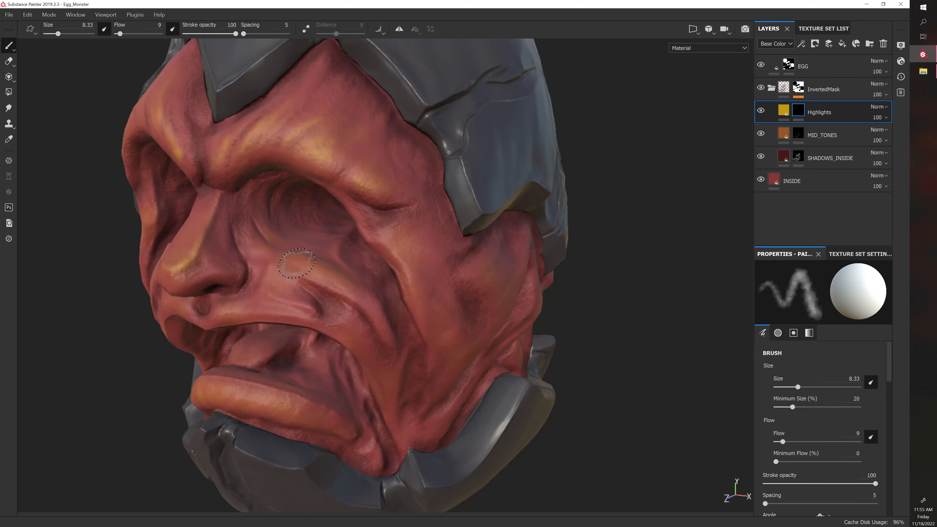
pyautogui.hotkey('ctrl', 'z')
pyautogui.press(']')
pyautogui.press(']')
pyautogui.press(']')
pyautogui.press(']')
pyautogui.press(']')
pyautogui.press(']')
pyautogui.press(']')
pyautogui.press(']')
pyautogui.press(']')
pyautogui.press(']')
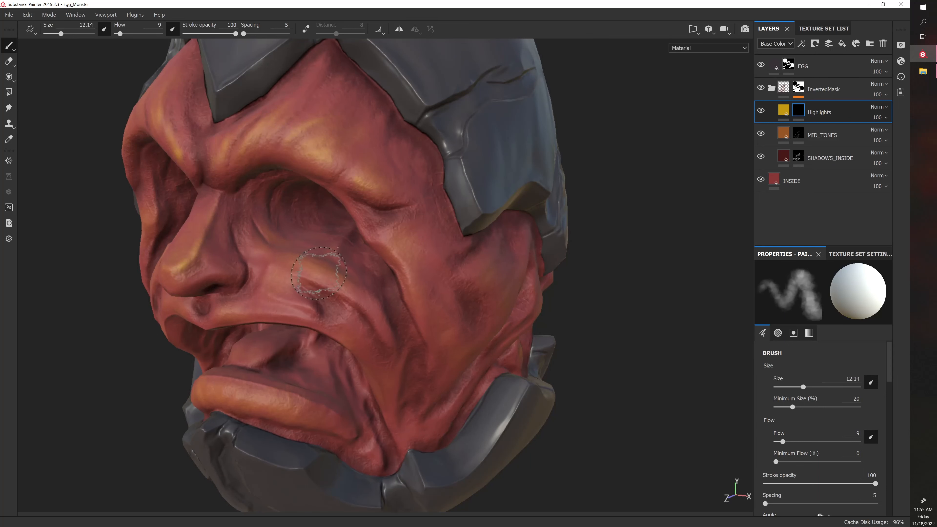
pyautogui.moveTo(299, 268); pyautogui.dragTo(357, 293)
# Paint a highlight on the ridge beside the outer corner of the monster's left eye with a brush size of 13.57
pyautogui.moveTo(600, 335)
pyautogui.keyDown('alt'); pyautogui.mouseDown()
pyautogui.moveTo(601, 362)
pyautogui.moveTo(636, 308)
pyautogui.moveTo(606, 297)
pyautogui.mouseUp(); pyautogui.keyUp('alt')
pyautogui.moveTo(397, 256); pyautogui.dragTo(408, 275)
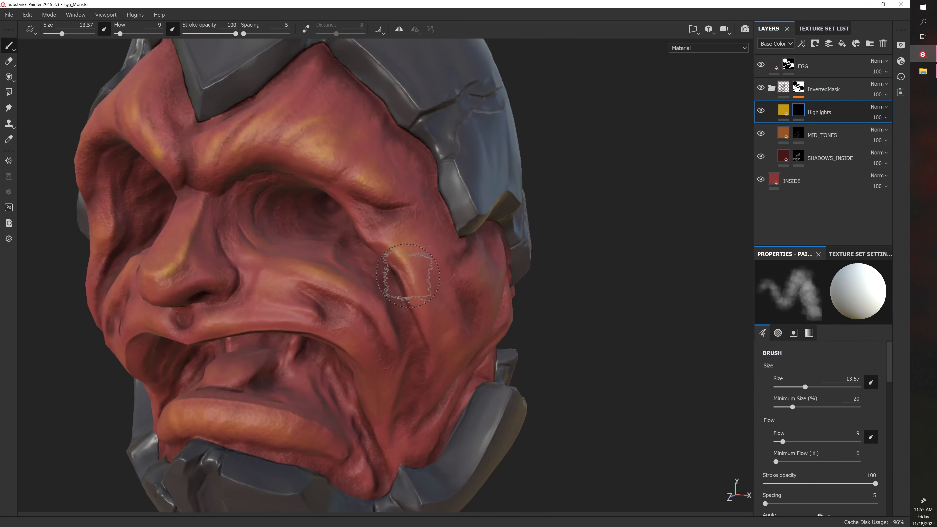
pyautogui.keyDown('alt'); pyautogui.moveTo(550, 332); pyautogui.dragTo(599, 323); pyautogui.keyUp('alt')
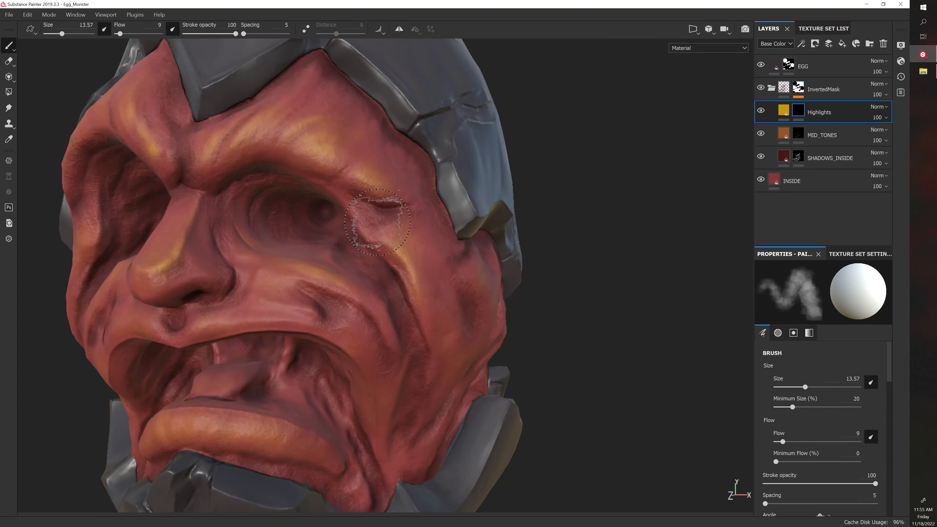
# Paint yellow highlights along the top of the lower lip with a brush size of 12.14
pyautogui.press('[')
pyautogui.press('[')
pyautogui.press(']')
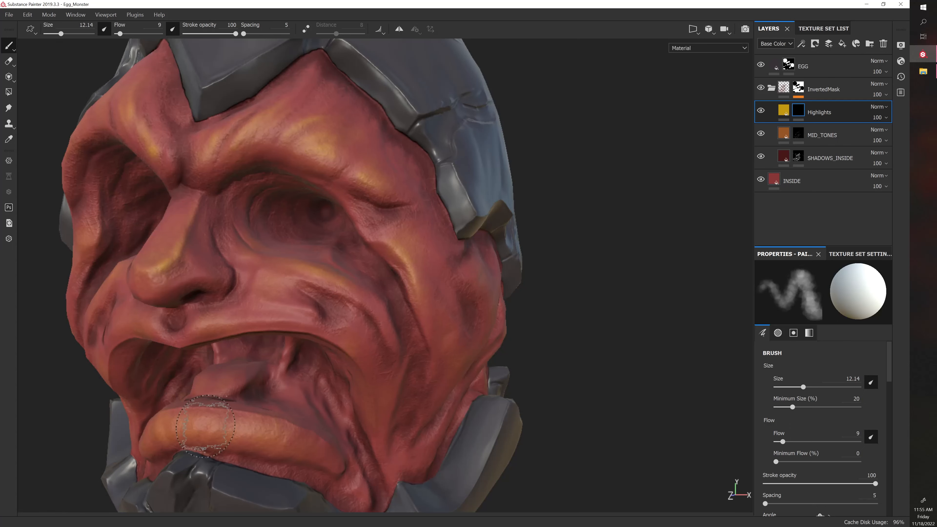
pyautogui.keyDown('alt'); pyautogui.moveTo(217, 426); pyautogui.dragTo(303, 397, button='right'); pyautogui.keyUp('alt')
pyautogui.keyDown('alt'); pyautogui.moveTo(303, 397); pyautogui.dragTo(369, 388); pyautogui.keyUp('alt')
pyautogui.keyDown('alt'); pyautogui.moveTo(369, 388); pyautogui.dragTo(349, 379, button='right'); pyautogui.keyUp('alt')
pyautogui.keyDown('alt'); pyautogui.moveTo(350, 379); pyautogui.dragTo(355, 356); pyautogui.keyUp('alt')
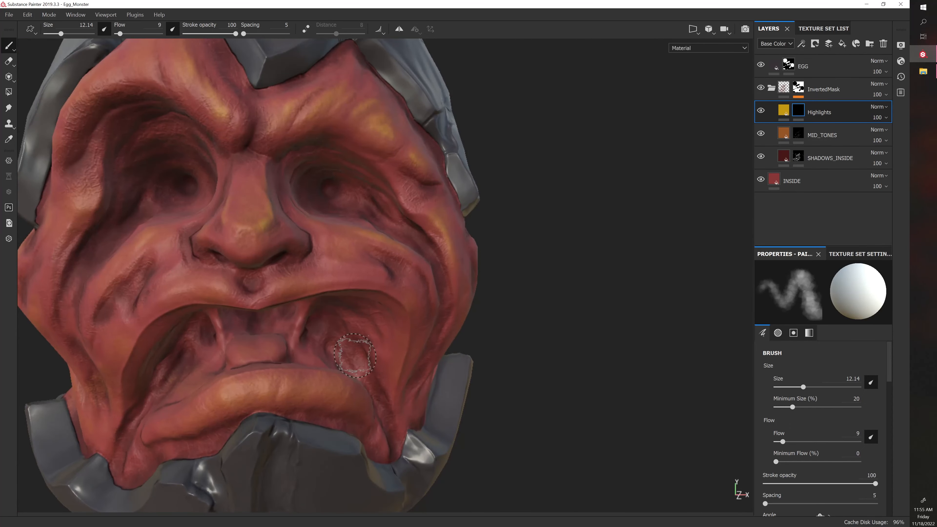
pyautogui.moveTo(232, 402); pyautogui.dragTo(273, 389)
pyautogui.moveTo(211, 409)
pyautogui.mouseDown()
pyautogui.moveTo(296, 379)
pyautogui.moveTo(300, 392)
pyautogui.moveTo(333, 385)
pyautogui.mouseUp()
pyautogui.keyDown('alt'); pyautogui.moveTo(548, 393); pyautogui.dragTo(557, 376); pyautogui.keyUp('alt')
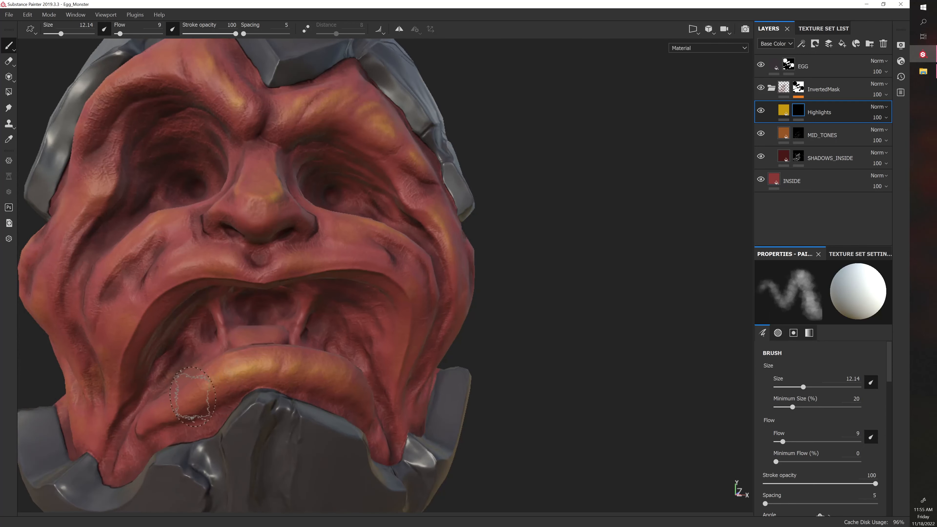
# Paint highlights on the raised cheek fold below the monster's right eye, beside the nose
pyautogui.keyDown('alt'); pyautogui.moveTo(516, 343); pyautogui.dragTo(518, 384); pyautogui.keyUp('alt')
pyautogui.keyDown('alt'); pyautogui.moveTo(465, 300); pyautogui.dragTo(562, 352); pyautogui.keyUp('alt')
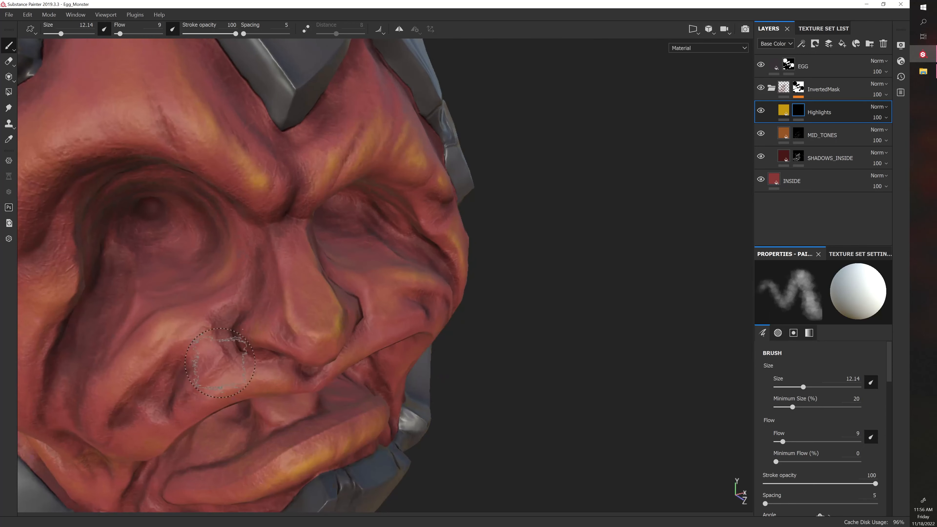
pyautogui.moveTo(168, 332); pyautogui.dragTo(129, 364)
pyautogui.keyDown('alt'); pyautogui.moveTo(345, 337); pyautogui.dragTo(336, 308, button='right'); pyautogui.keyUp('alt')
pyautogui.keyDown('alt'); pyautogui.moveTo(336, 309); pyautogui.dragTo(369, 341, button='middle'); pyautogui.keyUp('alt')
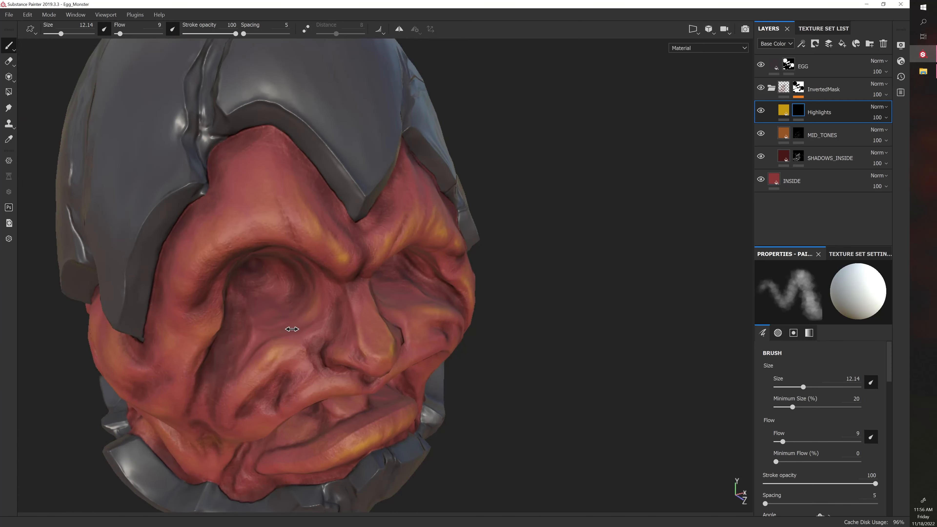
# Paint broad highlights across the middle and outer brow ridge above the monster's right eye, enlarging the brush to 15.08
pyautogui.keyDown('alt'); pyautogui.moveTo(292, 329); pyautogui.dragTo(293, 312, button='right'); pyautogui.keyUp('alt')
pyautogui.press(']')
pyautogui.press(']')
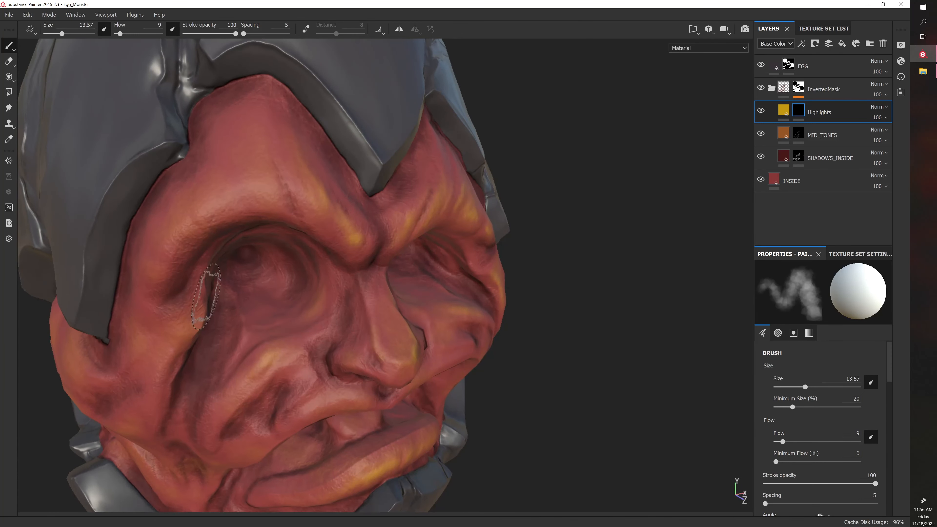
pyautogui.moveTo(228, 217); pyautogui.dragTo(264, 180)
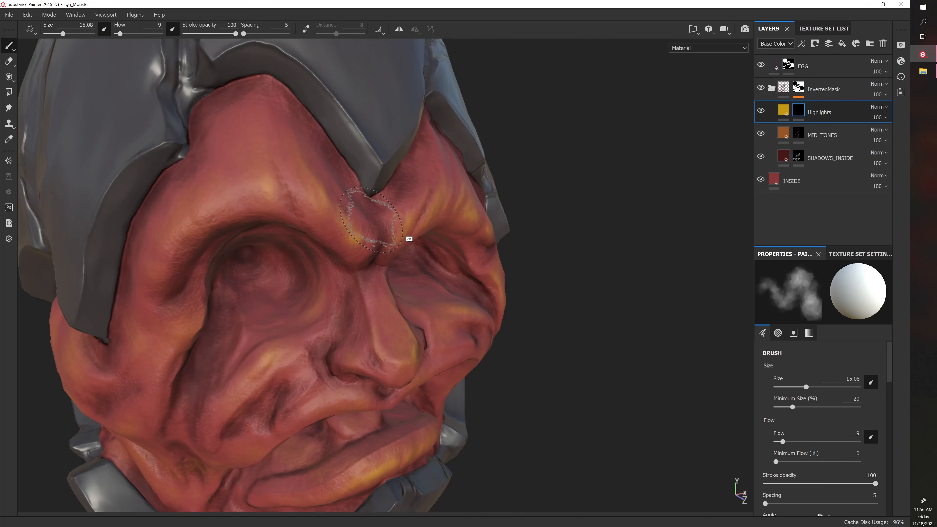
pyautogui.keyDown('alt'); pyautogui.moveTo(407, 241); pyautogui.dragTo(486, 234); pyautogui.keyUp('alt')
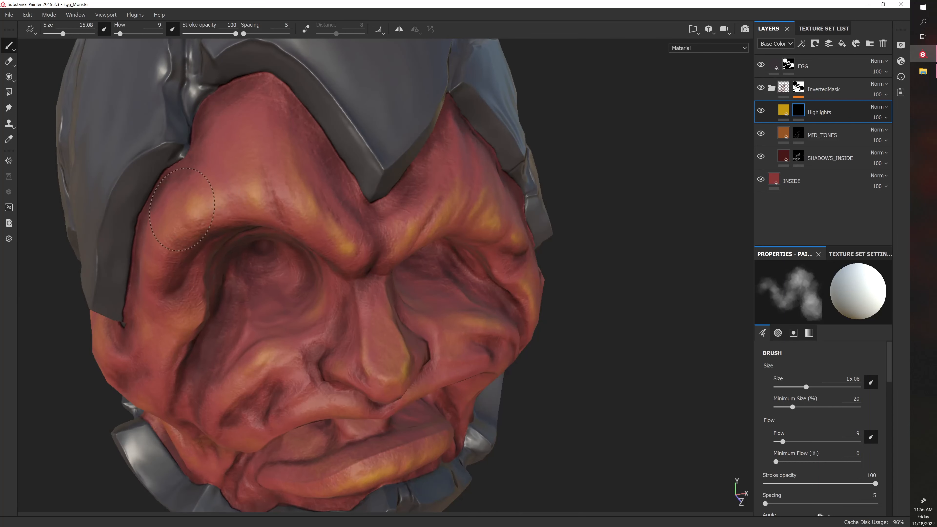
pyautogui.moveTo(182, 210); pyautogui.dragTo(171, 230)
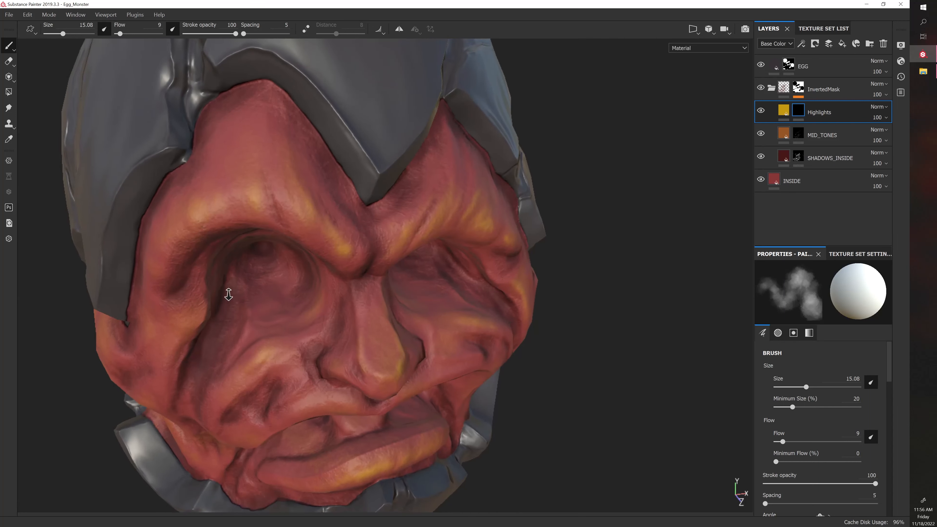
# Paint highlights on the ridge beside the outer corner of the monster's right eye, reducing the brush size to 10.79
pyautogui.scroll(-3, 272, 297)
pyautogui.keyDown('alt'); pyautogui.moveTo(272, 327); pyautogui.dragTo(243, 272); pyautogui.keyUp('alt')
pyautogui.keyDown('shift'); pyautogui.moveTo(243, 272); pyautogui.dragTo(253, 282, button='right'); pyautogui.keyUp('shift')
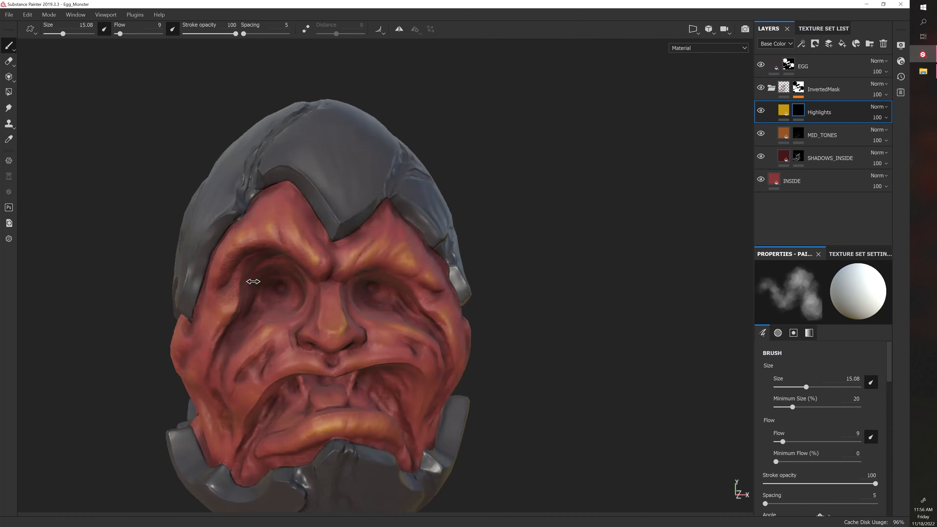
pyautogui.keyDown('alt'); pyautogui.moveTo(255, 284); pyautogui.dragTo(307, 284); pyautogui.keyUp('alt')
pyautogui.keyDown('shift'); pyautogui.moveTo(307, 284); pyautogui.dragTo(287, 289, button='right'); pyautogui.keyUp('shift')
pyautogui.scroll(3, 276, 291)
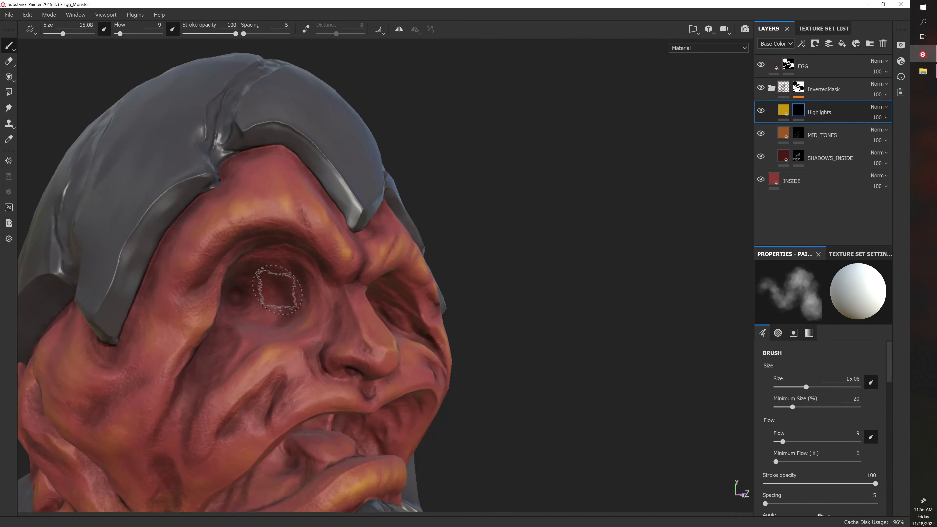
pyautogui.press('[')
pyautogui.press('[')
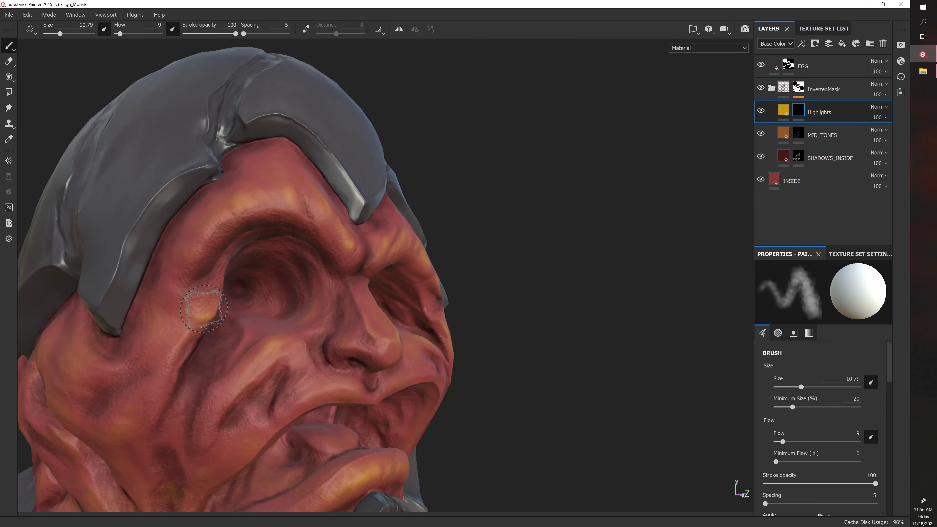
pyautogui.keyDown('alt'); pyautogui.moveTo(195, 313); pyautogui.dragTo(216, 350); pyautogui.keyUp('alt')
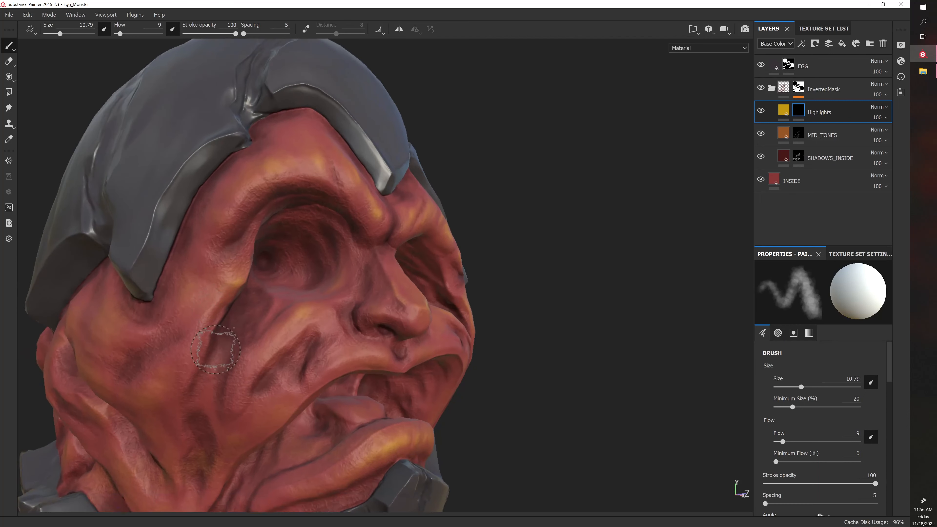
# Paint soft highlights over the folds of the monster's right cheek, raising the brush size to 13.57
pyautogui.press(']')
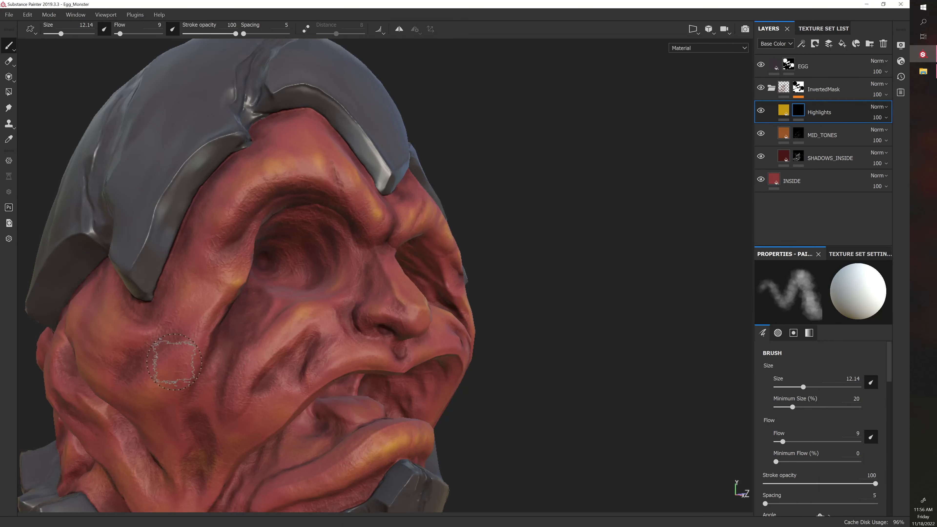
pyautogui.press('[')
pyautogui.keyDown('alt'); pyautogui.moveTo(155, 385); pyautogui.dragTo(206, 301); pyautogui.keyUp('alt')
pyautogui.press(']')
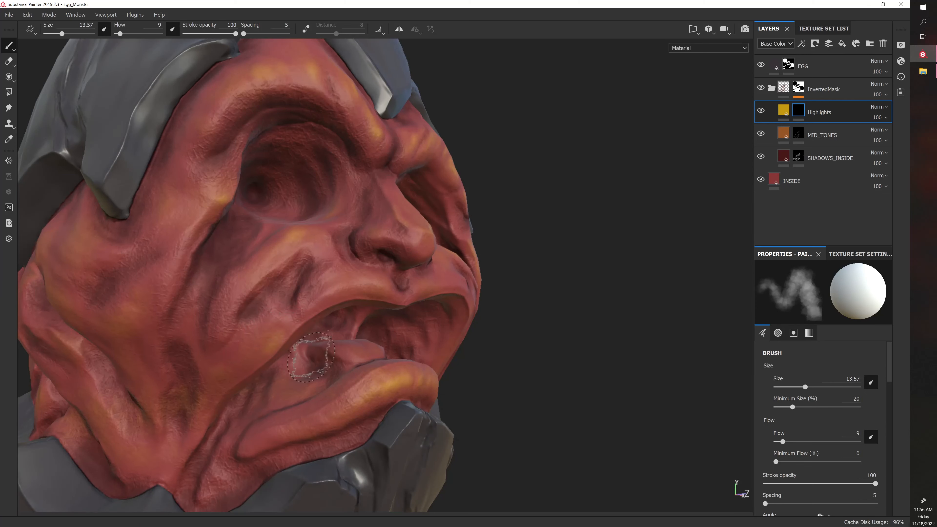
# Paint highlights along the monster's upper lip on both sides of the groove beneath the nose
pyautogui.keyDown('alt'); pyautogui.moveTo(308, 356); pyautogui.dragTo(515, 378); pyautogui.keyUp('alt')
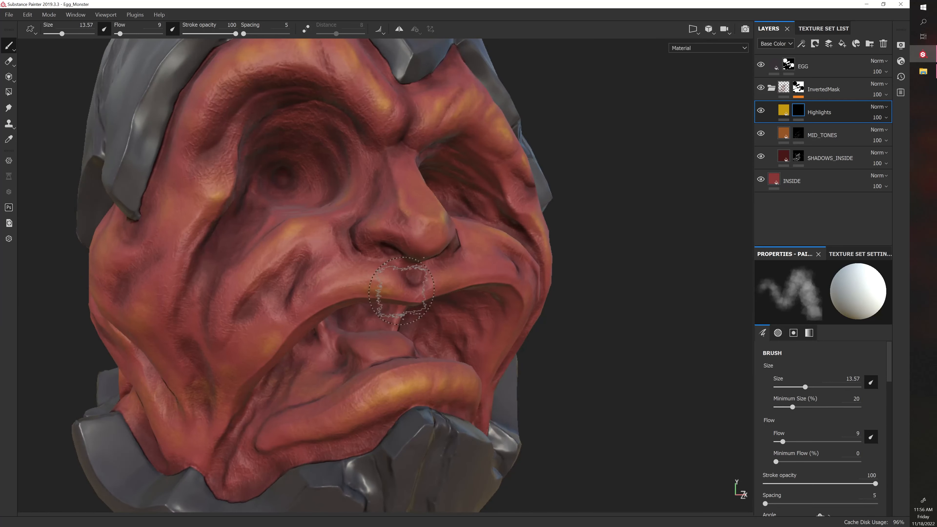
pyautogui.keyDown('alt'); pyautogui.moveTo(325, 319); pyautogui.dragTo(540, 351); pyautogui.keyUp('alt')
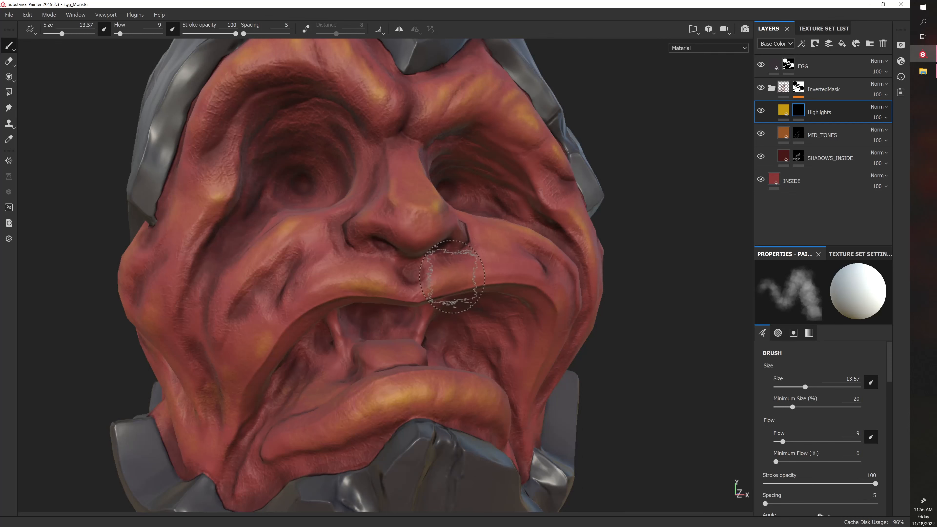
pyautogui.keyDown('alt'); pyautogui.moveTo(475, 280); pyautogui.dragTo(481, 307); pyautogui.keyUp('alt')
pyautogui.keyDown('alt'); pyautogui.moveTo(546, 291); pyautogui.dragTo(253, 327, button='middle'); pyautogui.keyUp('alt')
pyautogui.keyDown('alt'); pyautogui.moveTo(352, 323); pyautogui.dragTo(295, 325, button='right'); pyautogui.keyUp('alt')
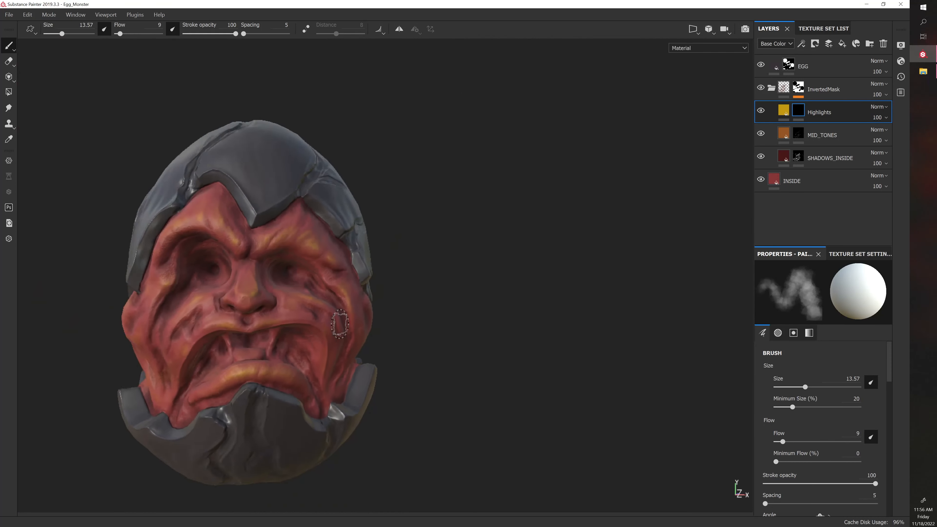
# Build up soft highlights along the upper lip and the cheek fold beside the mouth on the monster's left side
pyautogui.keyDown('alt'); pyautogui.moveTo(341, 325); pyautogui.dragTo(354, 341); pyautogui.keyUp('alt')
pyautogui.keyDown('shift'); pyautogui.moveTo(443, 326); pyautogui.dragTo(454, 329, button='right'); pyautogui.keyUp('shift')
pyautogui.scroll(3, 456, 328)
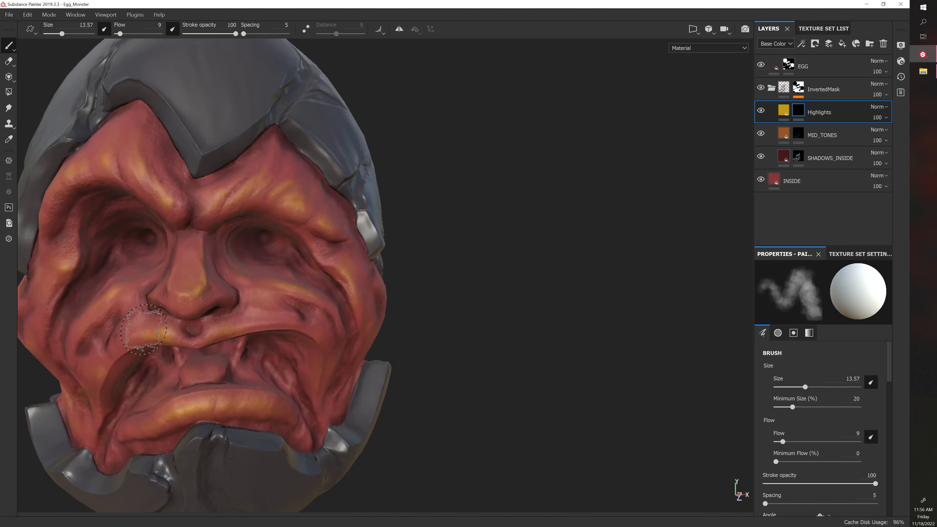
pyautogui.moveTo(451, 361)
pyautogui.keyDown('alt'); pyautogui.mouseDown()
pyautogui.moveTo(443, 339)
pyautogui.moveTo(425, 340)
pyautogui.moveTo(427, 371)
pyautogui.moveTo(419, 366)
pyautogui.mouseUp(); pyautogui.keyUp('alt')
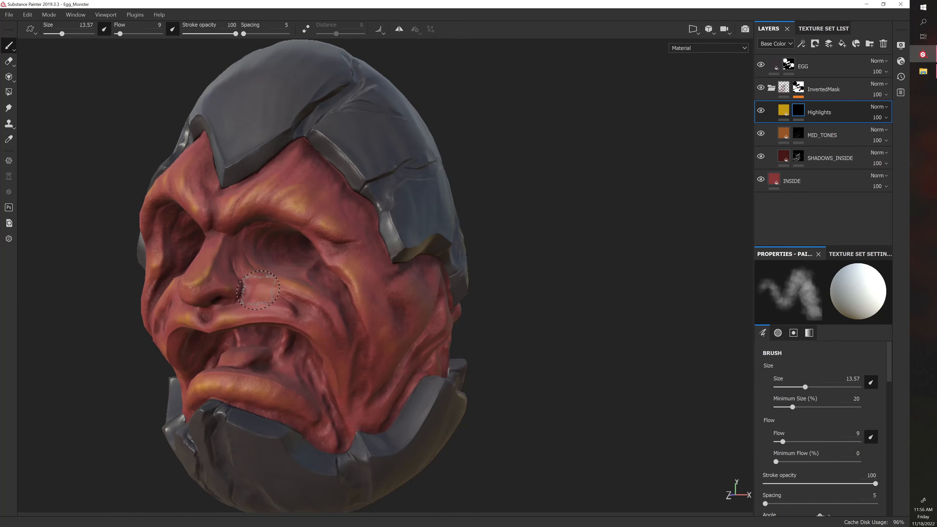
pyautogui.moveTo(76, 420)
pyautogui.keyDown('alt'); pyautogui.mouseDown()
pyautogui.moveTo(165, 422)
pyautogui.moveTo(319, 403)
pyautogui.mouseUp(); pyautogui.keyUp('alt')
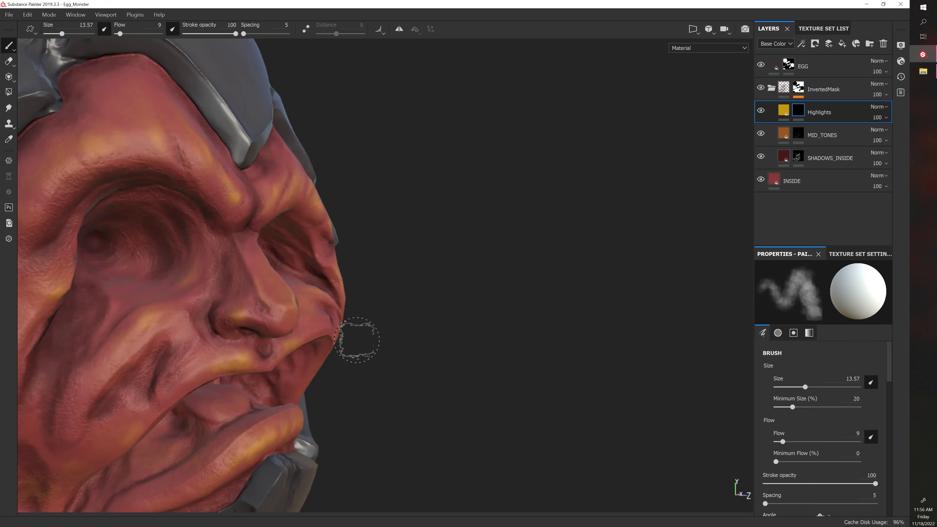
pyautogui.moveTo(356, 340)
pyautogui.keyDown('alt'); pyautogui.mouseDown()
pyautogui.moveTo(326, 379)
pyautogui.moveTo(445, 379)
pyautogui.moveTo(374, 328)
pyautogui.mouseUp(); pyautogui.keyUp('alt')
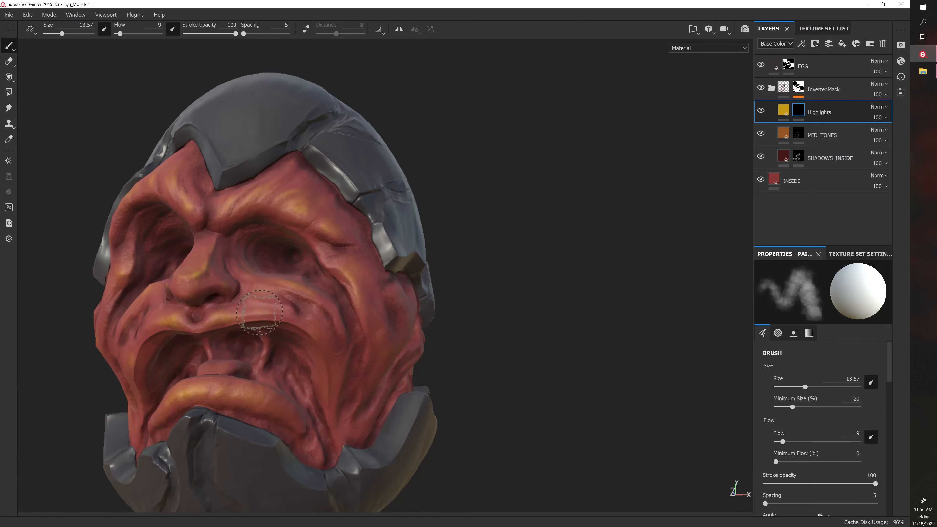
pyautogui.keyDown('alt'); pyautogui.moveTo(493, 365); pyautogui.dragTo(282, 403); pyautogui.keyUp('alt')
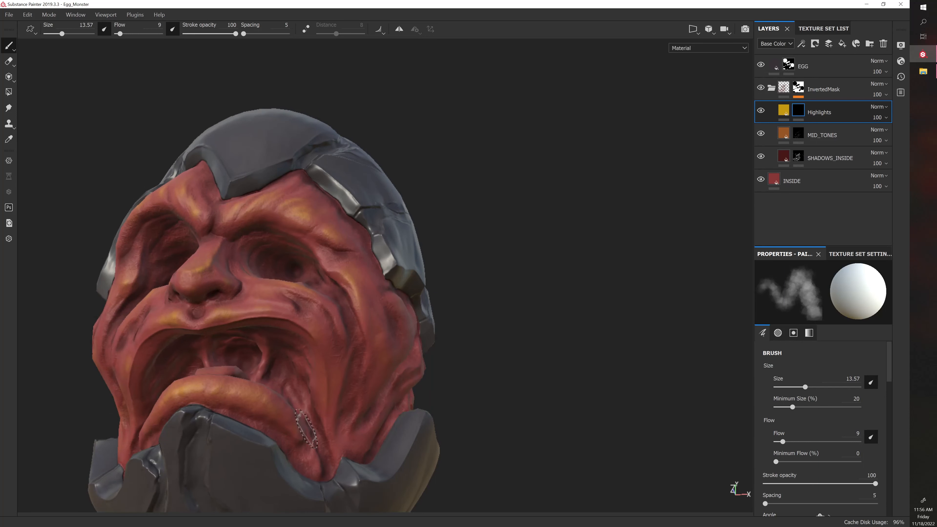
# Enlarge the brush to 20.09 and paint a highlight on the monster's tongue, undoing the first stroke
pyautogui.moveTo(488, 374)
pyautogui.keyDown('alt'); pyautogui.mouseDown()
pyautogui.moveTo(516, 392)
pyautogui.moveTo(360, 360)
pyautogui.mouseUp(); pyautogui.keyUp('alt')
pyautogui.press(']')
pyautogui.press(']')
pyautogui.moveTo(216, 365); pyautogui.dragTo(213, 369)
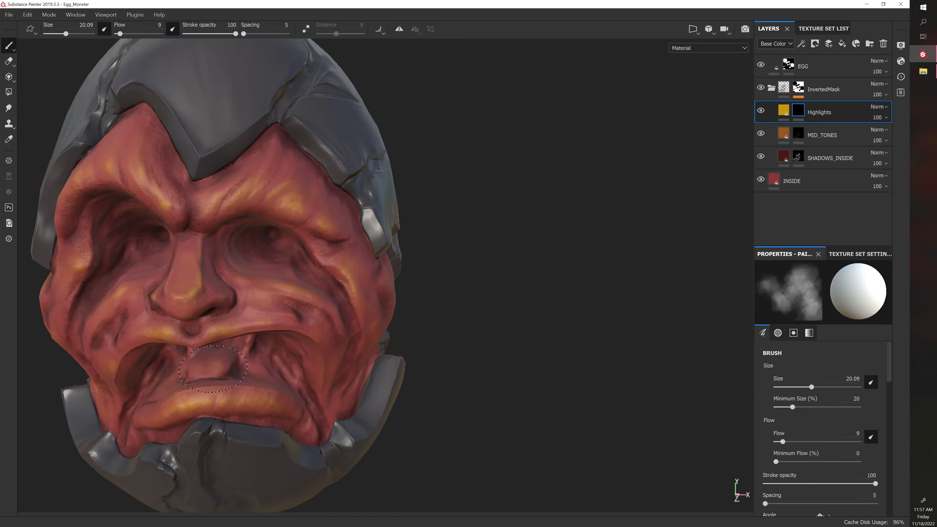
pyautogui.hotkey('ctrl', 'z')
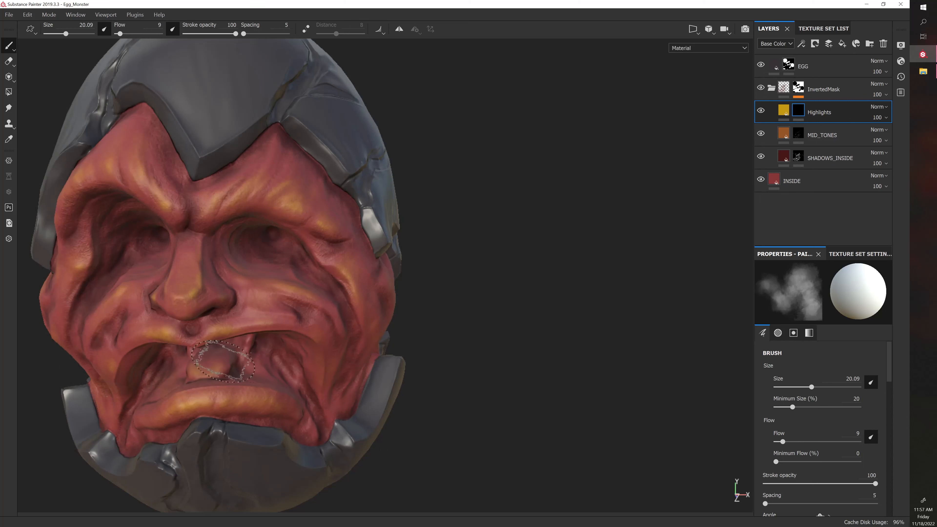
pyautogui.moveTo(382, 365)
pyautogui.keyDown('alt'); pyautogui.mouseDown()
pyautogui.moveTo(521, 360)
pyautogui.moveTo(440, 367)
pyautogui.moveTo(502, 383)
pyautogui.moveTo(548, 366)
pyautogui.moveTo(408, 383)
pyautogui.mouseUp(); pyautogui.keyUp('alt')
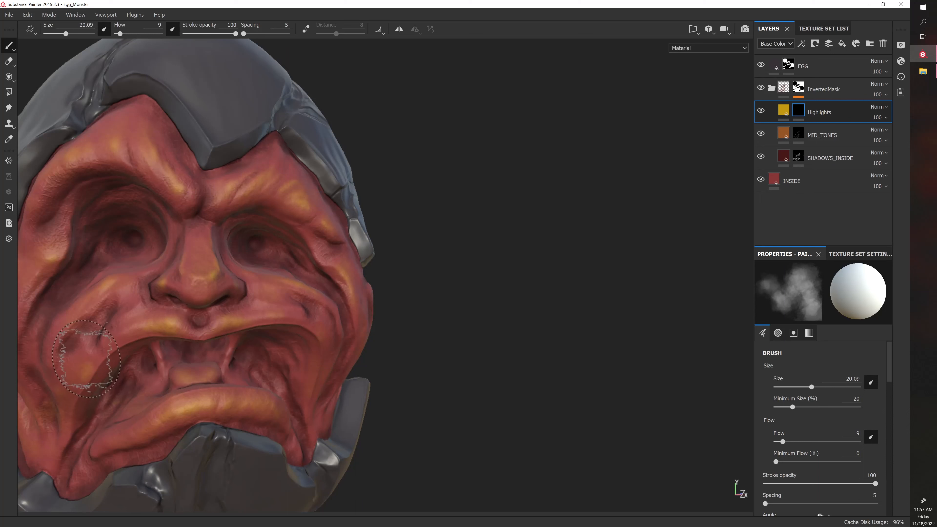
# Paint highlights on the cheekbone and fold beside the outer corner of the monster's left eye, with the brush reduced to 16.67
pyautogui.scroll(-4, 248, 419)
pyautogui.keyDown('alt'); pyautogui.moveTo(540, 339); pyautogui.dragTo(492, 356); pyautogui.keyUp('alt')
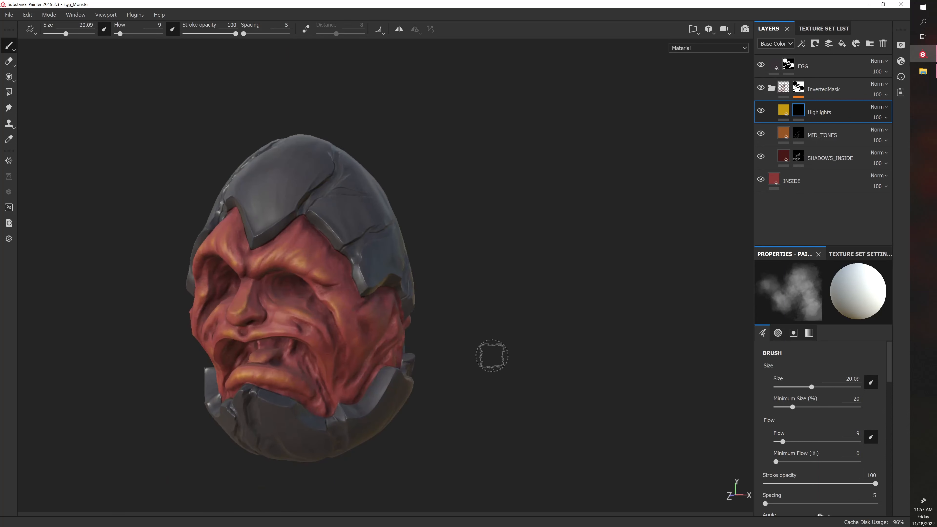
pyautogui.scroll(5, 492, 356)
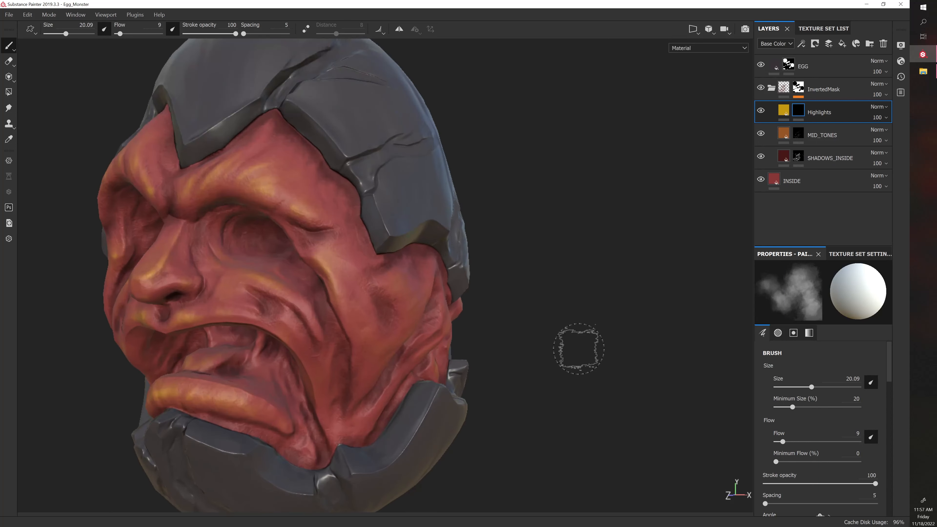
pyautogui.keyDown('alt'); pyautogui.moveTo(579, 348); pyautogui.dragTo(435, 331); pyautogui.keyUp('alt')
pyautogui.keyDown('ctrl'); pyautogui.moveTo(332, 265); pyautogui.dragTo(328, 266, button='right'); pyautogui.keyUp('ctrl')
pyautogui.moveTo(274, 245); pyautogui.dragTo(282, 253)
pyautogui.moveTo(320, 269); pyautogui.dragTo(328, 276)
pyautogui.keyDown('ctrl'); pyautogui.moveTo(380, 245); pyautogui.dragTo(377, 245, button='right'); pyautogui.keyUp('ctrl')
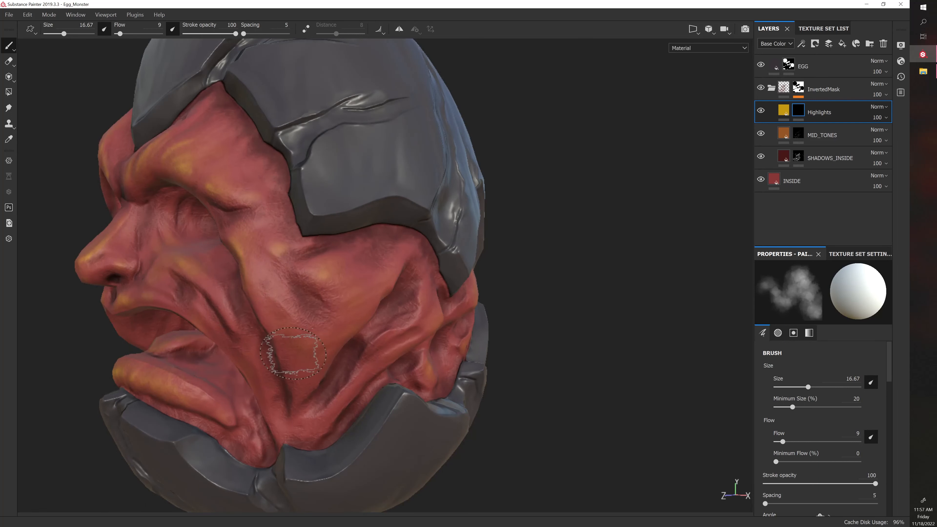
# Paint broad, soft highlights across the side of the monster's left cheek with brush size 20.09
pyautogui.keyDown('alt'); pyautogui.moveTo(565, 397); pyautogui.dragTo(515, 360); pyautogui.keyUp('alt')
pyautogui.keyDown('ctrl'); pyautogui.moveTo(340, 295); pyautogui.dragTo(346, 296, button='right'); pyautogui.keyUp('ctrl')
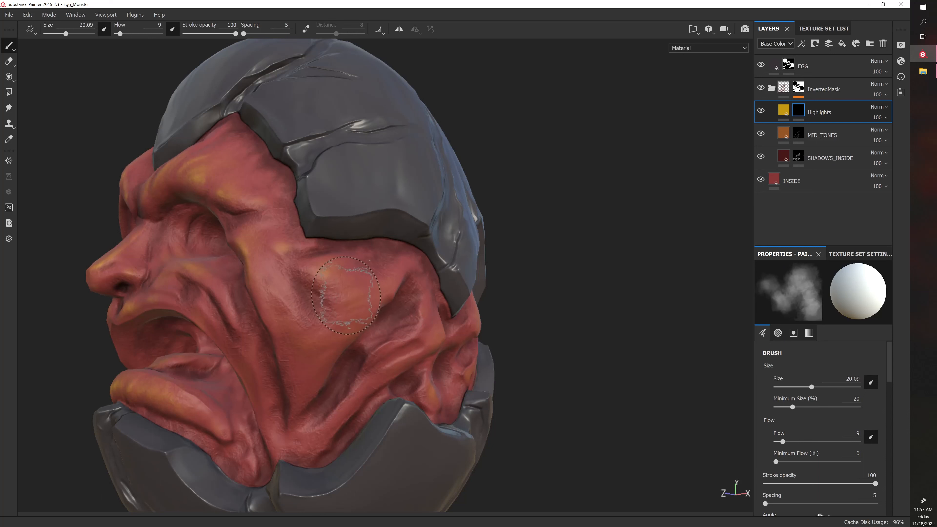
pyautogui.keyDown('alt'); pyautogui.moveTo(528, 341); pyautogui.dragTo(544, 341); pyautogui.keyUp('alt')
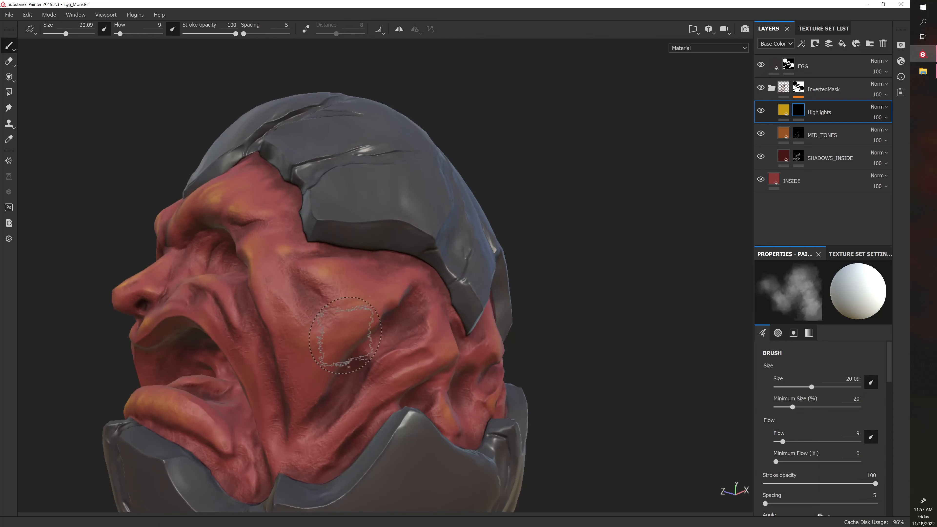
pyautogui.moveTo(345, 335); pyautogui.dragTo(318, 374)
pyautogui.moveTo(508, 339)
pyautogui.keyDown('alt'); pyautogui.mouseDown(button='middle')
pyautogui.moveTo(466, 322)
pyautogui.moveTo(383, 320)
pyautogui.mouseUp(button='middle'); pyautogui.keyUp('alt')
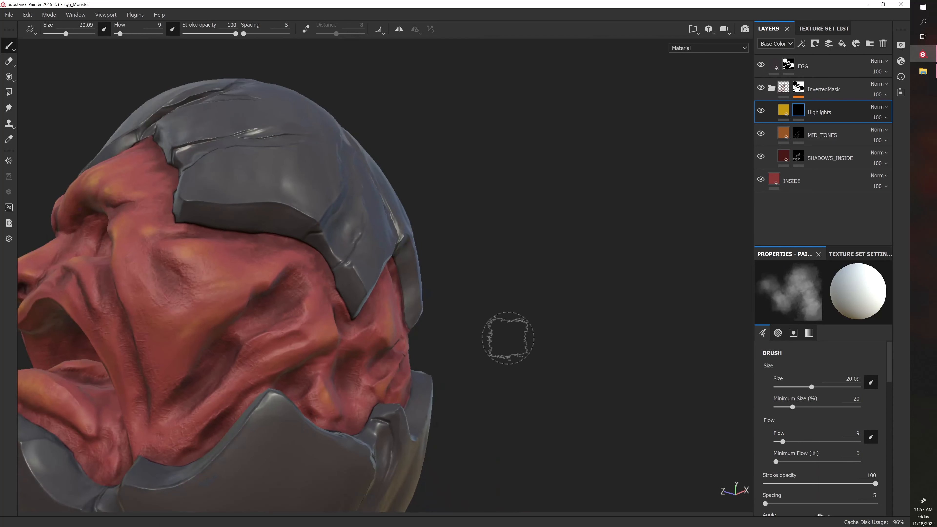
# Paint highlights on the raised folds at the rear of the monster's left cheek, reducing the brush from 18.34 to 15.08
pyautogui.keyDown('shift'); pyautogui.moveTo(508, 339); pyautogui.dragTo(512, 341, button='right'); pyautogui.keyUp('shift')
pyautogui.press('[')
pyautogui.press('[')
pyautogui.press('[')
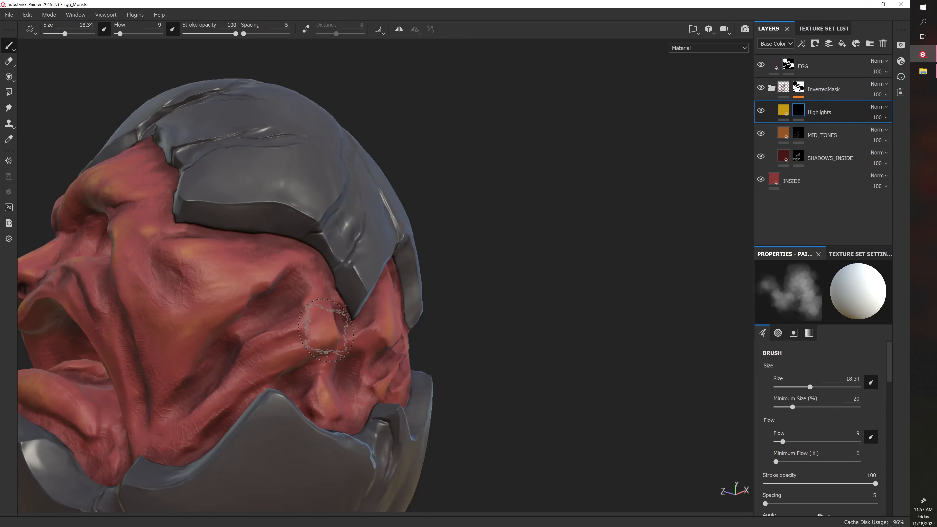
pyautogui.keyDown('alt'); pyautogui.moveTo(471, 341); pyautogui.dragTo(280, 369); pyautogui.keyUp('alt')
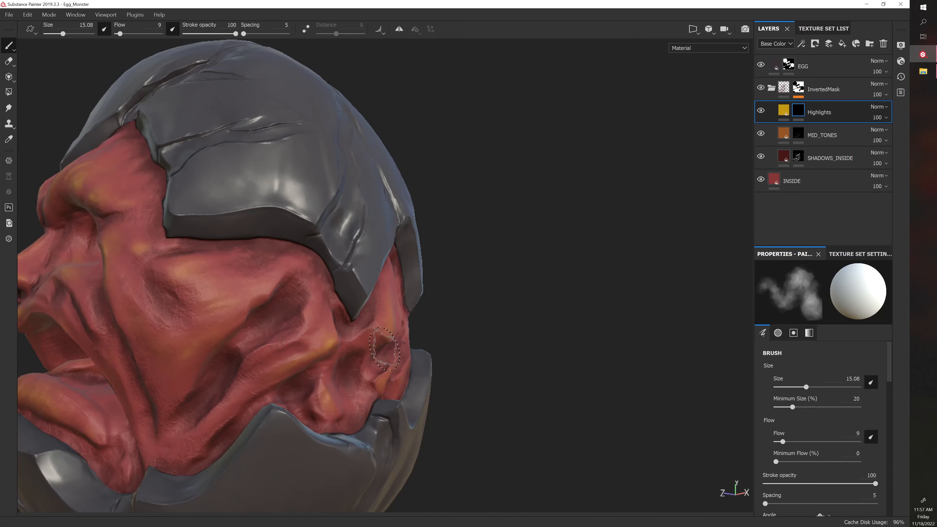
# Paint highlights on the lower jaw folds on the monster's left side, just above the eggshell edge
pyautogui.keyDown('alt'); pyautogui.moveTo(457, 360); pyautogui.dragTo(465, 350); pyautogui.keyUp('alt')
pyautogui.moveTo(196, 432)
pyautogui.mouseDown()
pyautogui.moveTo(205, 391)
pyautogui.moveTo(188, 439)
pyautogui.mouseUp()
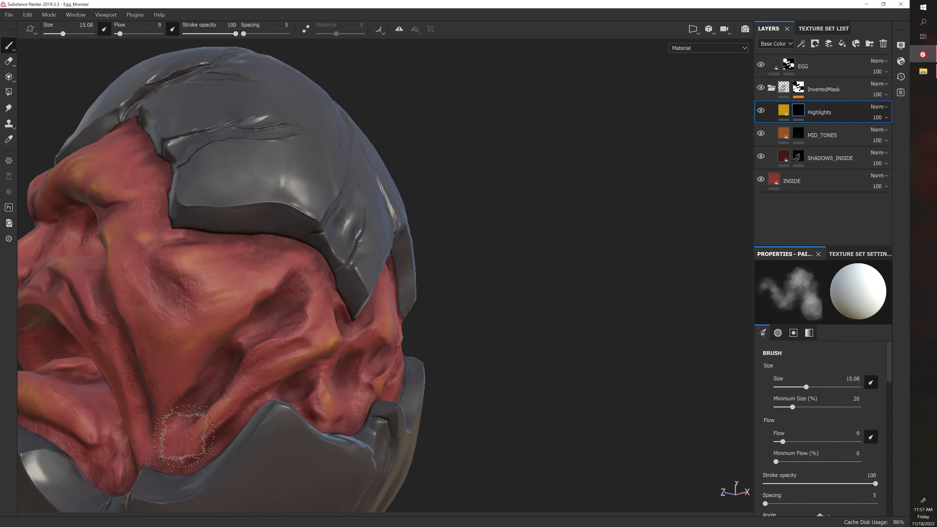
pyautogui.keyDown('alt'); pyautogui.moveTo(258, 413); pyautogui.dragTo(412, 379); pyautogui.keyUp('alt')
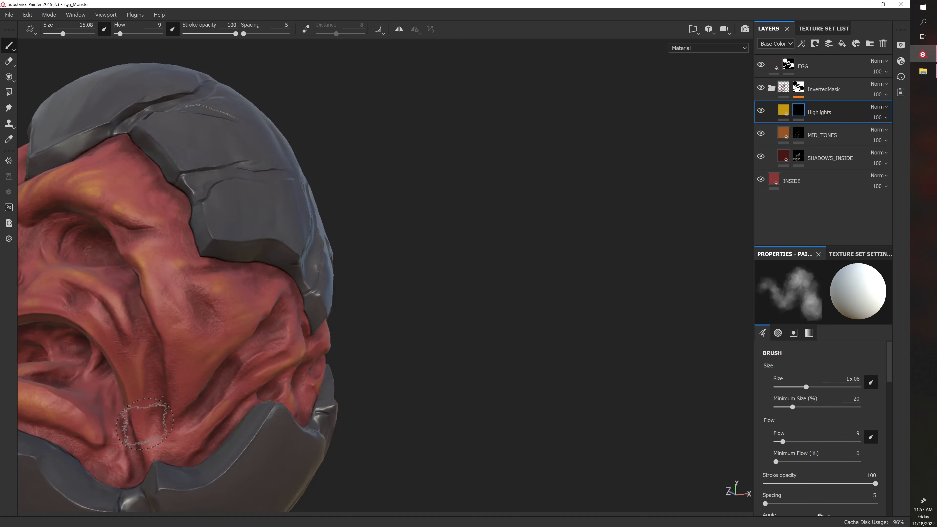
pyautogui.keyDown('alt'); pyautogui.moveTo(144, 424); pyautogui.dragTo(211, 410, button='right'); pyautogui.keyUp('alt')
pyautogui.keyDown('alt'); pyautogui.moveTo(156, 413); pyautogui.dragTo(381, 379); pyautogui.keyUp('alt')
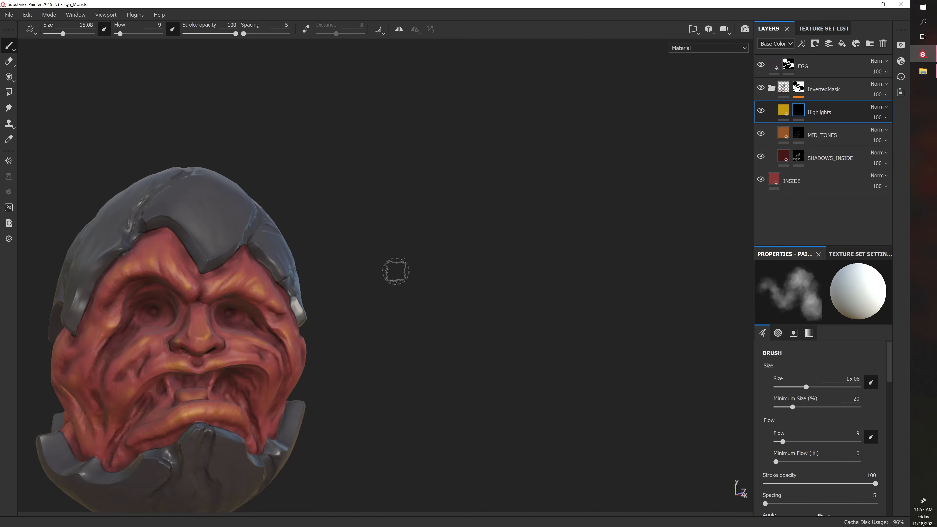
# Toggle the Highlights layer's visibility to compare the face with and without the painted highlights
pyautogui.click(759, 112)
pyautogui.click(759, 113)
pyautogui.click(759, 114)
pyautogui.click(759, 114)
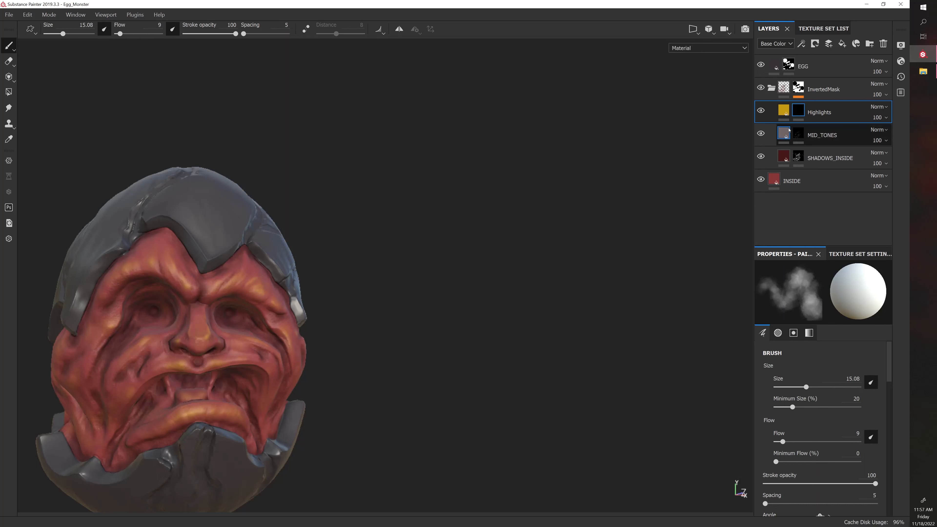
# Paint mid-tone orange on the MID_TONES layer's mask over the upper lip and the adjoining cheek on the monster's right
pyautogui.click(800, 133)
pyautogui.scroll(5, 369, 293)
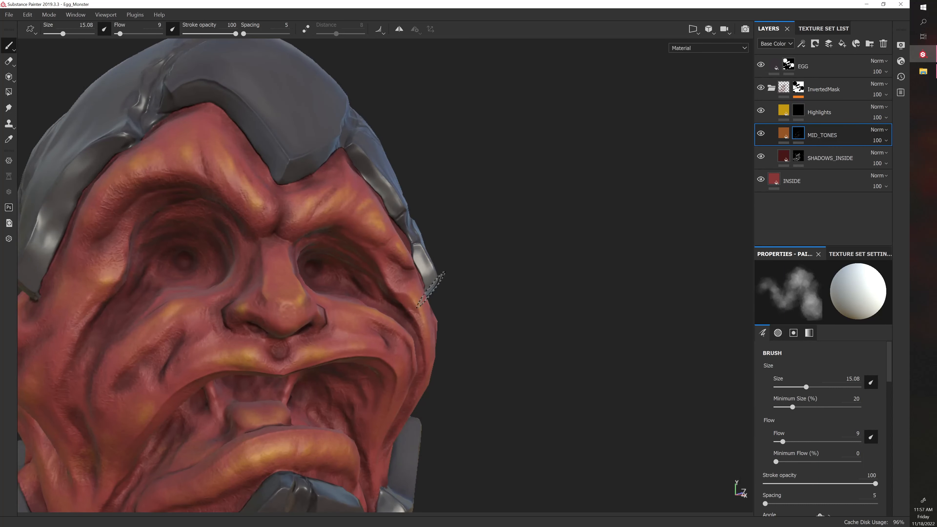
pyautogui.moveTo(253, 357)
pyautogui.mouseDown()
pyautogui.moveTo(199, 369)
pyautogui.moveTo(254, 356)
pyautogui.mouseUp()
pyautogui.moveTo(324, 354); pyautogui.dragTo(234, 358)
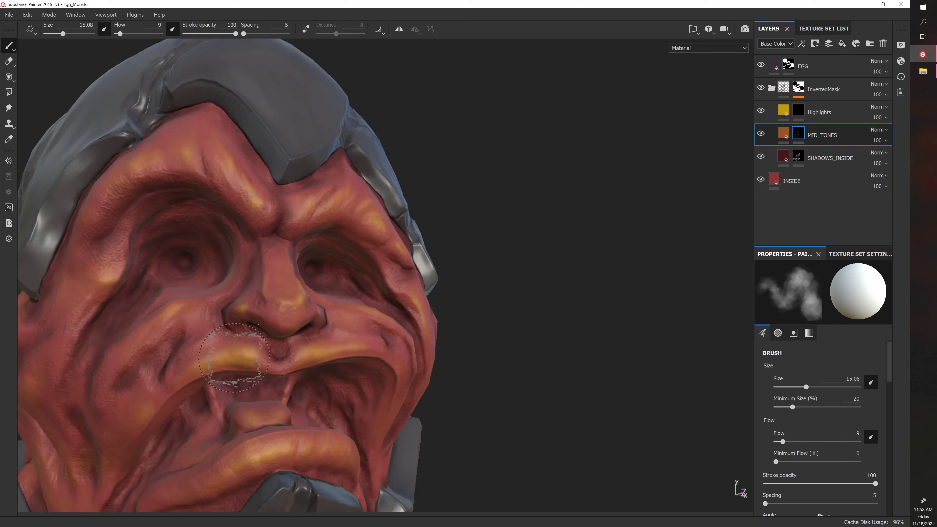
pyautogui.moveTo(180, 371)
pyautogui.mouseDown()
pyautogui.moveTo(201, 333)
pyautogui.moveTo(177, 322)
pyautogui.mouseUp()
pyautogui.scroll(-5, 425, 334)
pyautogui.keyDown('alt'); pyautogui.moveTo(444, 327); pyautogui.dragTo(448, 325); pyautogui.keyUp('alt')
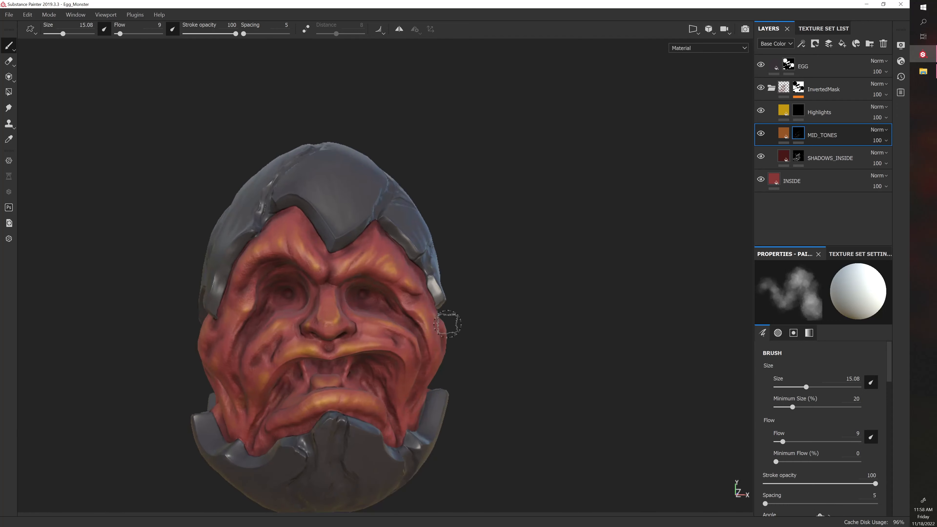
pyautogui.scroll(3, 486, 315)
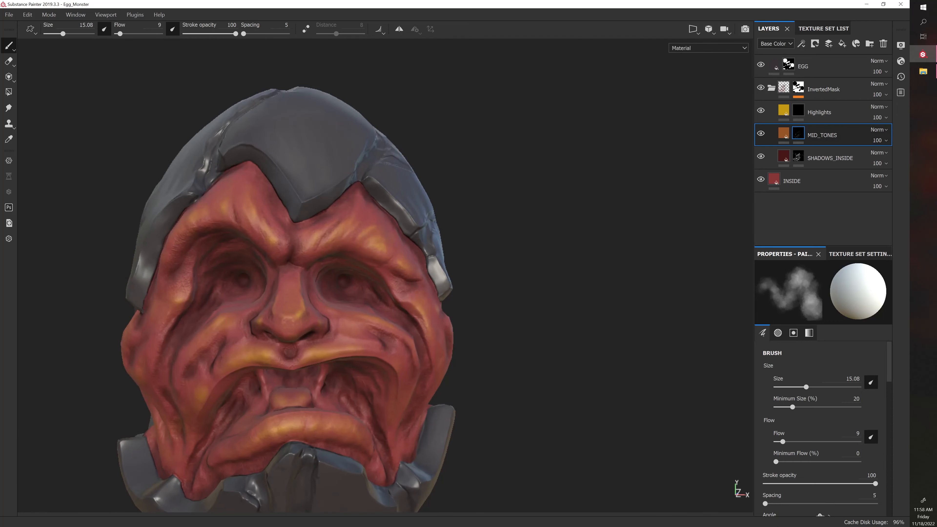
# Set the brush's grayscale value to 0 for erasing and activate the MID_TONES layer's mask
pyautogui.scroll(-4, 787, 460)
pyautogui.scroll(-6, 787, 460)
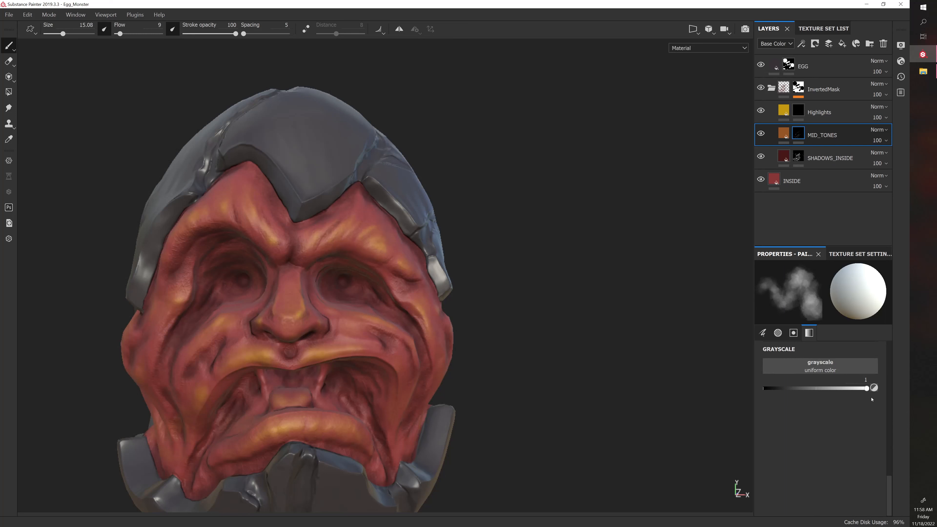
pyautogui.click(767, 390)
pyautogui.scroll(1, 583, 395)
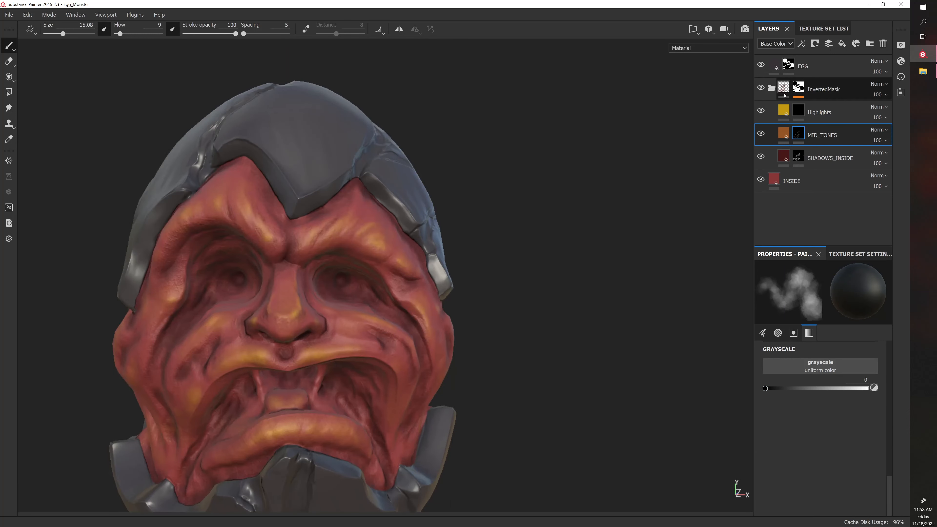
pyautogui.click(798, 109)
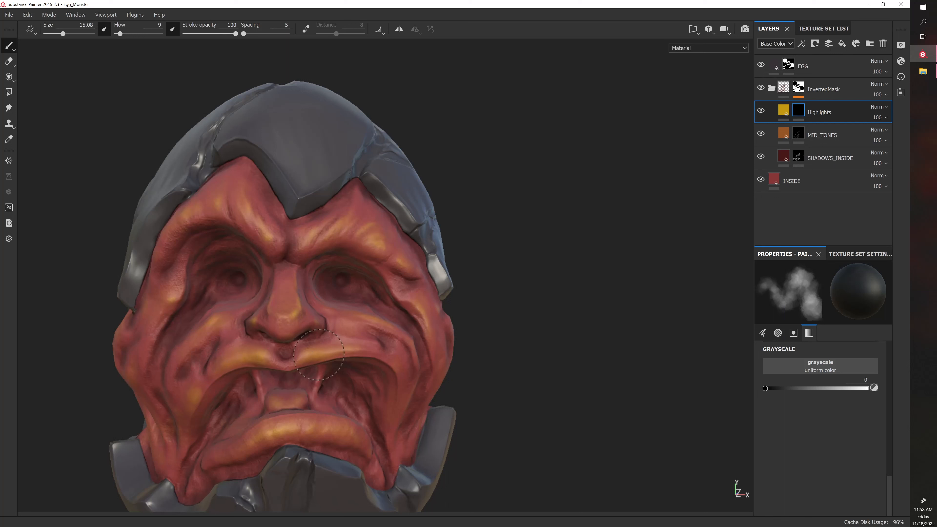
pyautogui.click(799, 134)
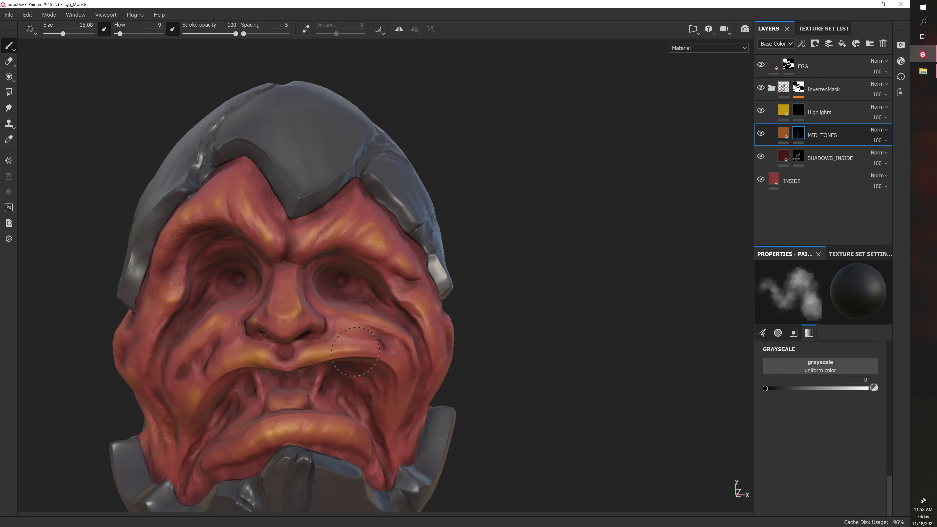
# Change the Highlights fill layer's base color to a slightly duller golden yellow
pyautogui.scroll(-6, 359, 344)
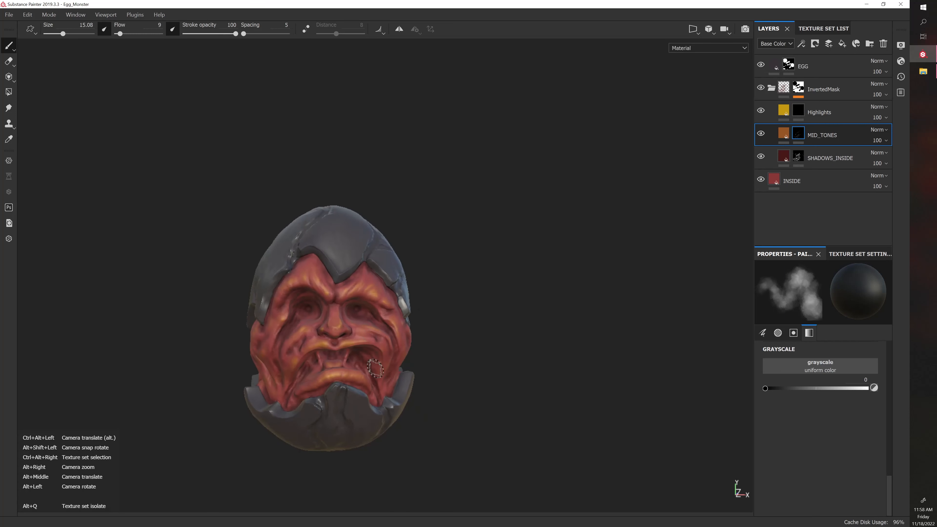
pyautogui.keyDown('alt'); pyautogui.moveTo(457, 320); pyautogui.dragTo(463, 340); pyautogui.keyUp('alt')
pyautogui.keyDown('shift'); pyautogui.moveTo(463, 340); pyautogui.dragTo(472, 340, button='right'); pyautogui.keyUp('shift')
pyautogui.scroll(5, 495, 325)
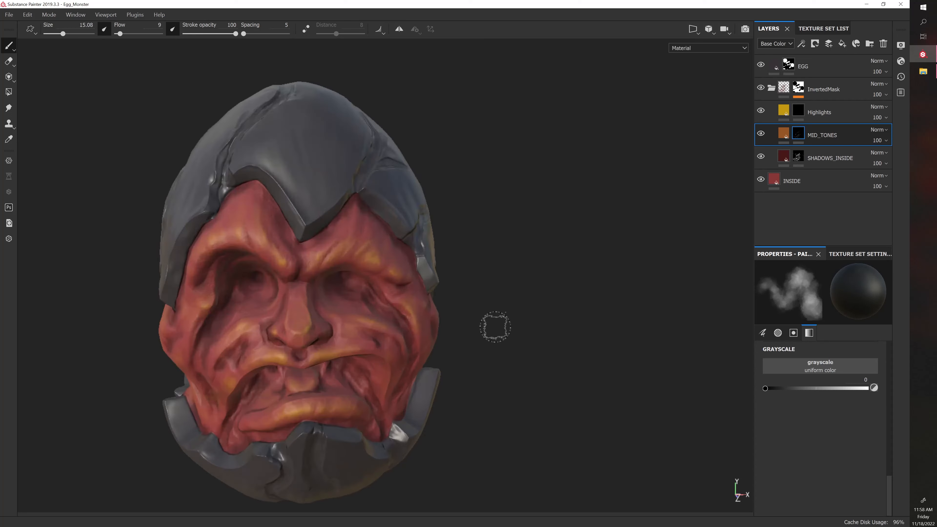
pyautogui.keyDown('shift'); pyautogui.moveTo(503, 294); pyautogui.dragTo(513, 305, button='right'); pyautogui.keyUp('shift')
pyautogui.click(779, 115)
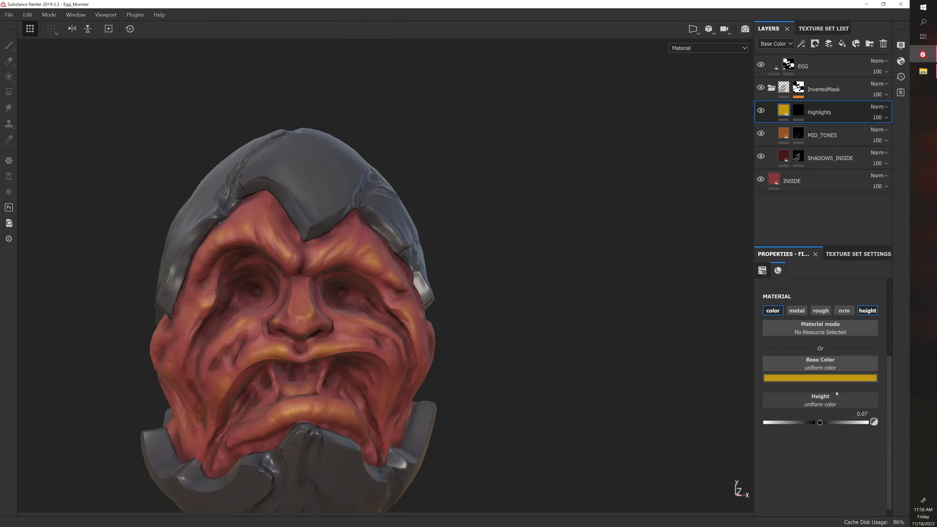
pyautogui.click(830, 378)
pyautogui.click(863, 421)
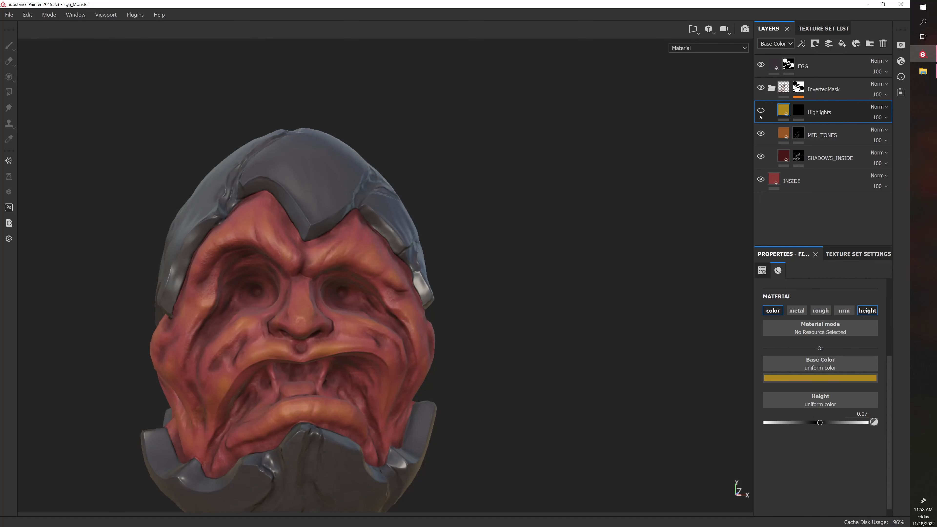
# Activate the Highlights layer's mask and set the brush's grayscale value to 1 for painting
pyautogui.keyDown('alt'); pyautogui.moveTo(575, 200); pyautogui.dragTo(552, 243); pyautogui.keyUp('alt')
pyautogui.keyDown('alt'); pyautogui.moveTo(552, 243); pyautogui.dragTo(509, 284, button='right'); pyautogui.keyUp('alt')
pyautogui.scroll(8, 448, 346)
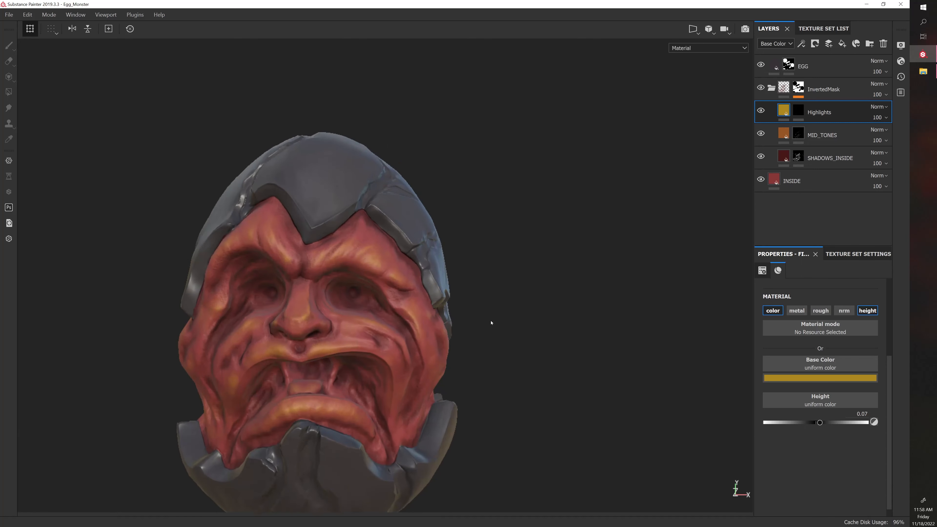
pyautogui.click(799, 110)
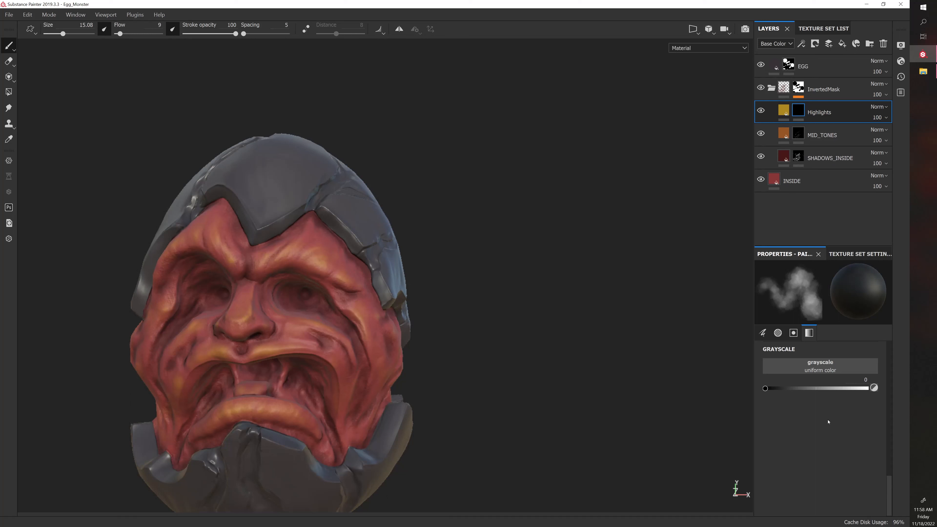
pyautogui.moveTo(765, 389); pyautogui.dragTo(867, 388)
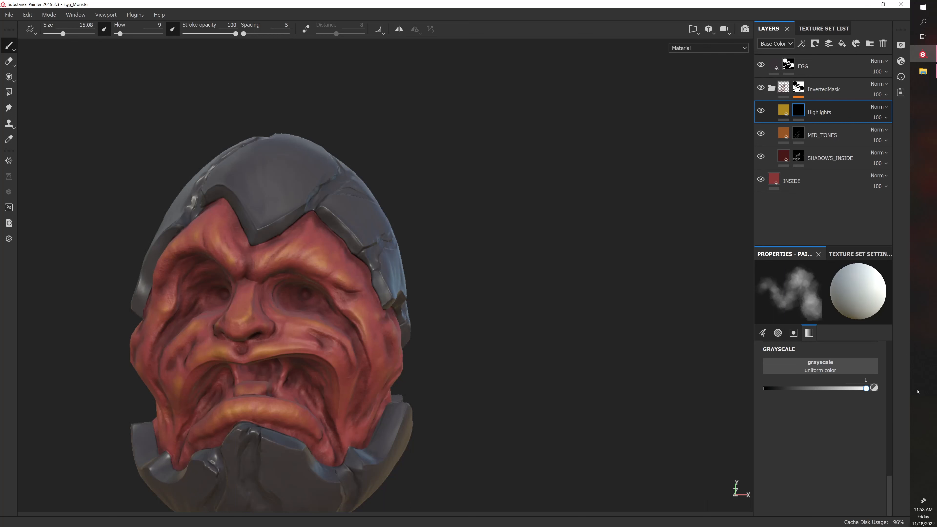
# Paint golden highlights on the raised flesh folds along the monster's left side of the head, using brush size 16.67
pyautogui.keyDown('alt'); pyautogui.moveTo(604, 377); pyautogui.dragTo(538, 377); pyautogui.keyUp('alt')
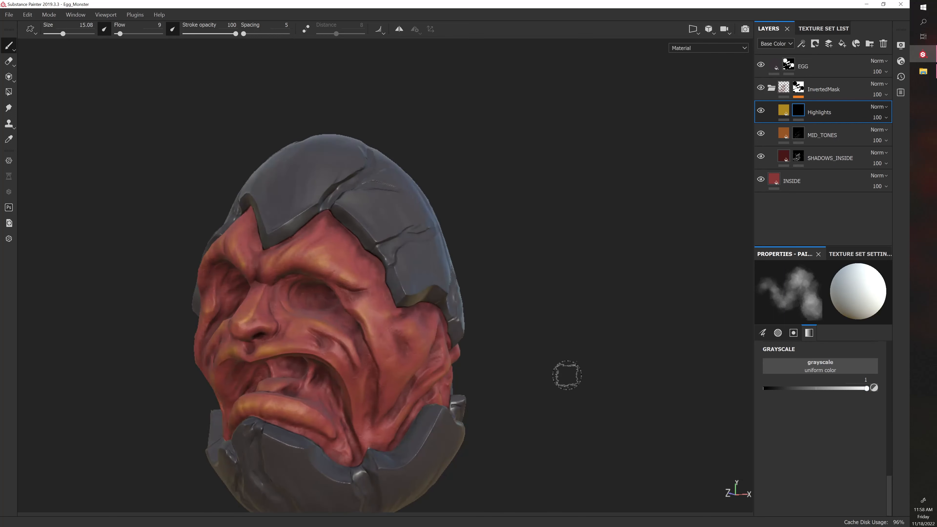
pyautogui.keyDown('alt'); pyautogui.moveTo(566, 375); pyautogui.dragTo(580, 374, button='right'); pyautogui.keyUp('alt')
pyautogui.keyDown('alt'); pyautogui.moveTo(560, 357); pyautogui.dragTo(486, 317, button='middle'); pyautogui.keyUp('alt')
pyautogui.keyDown('alt'); pyautogui.moveTo(617, 382); pyautogui.dragTo(559, 358, button='middle'); pyautogui.keyUp('alt')
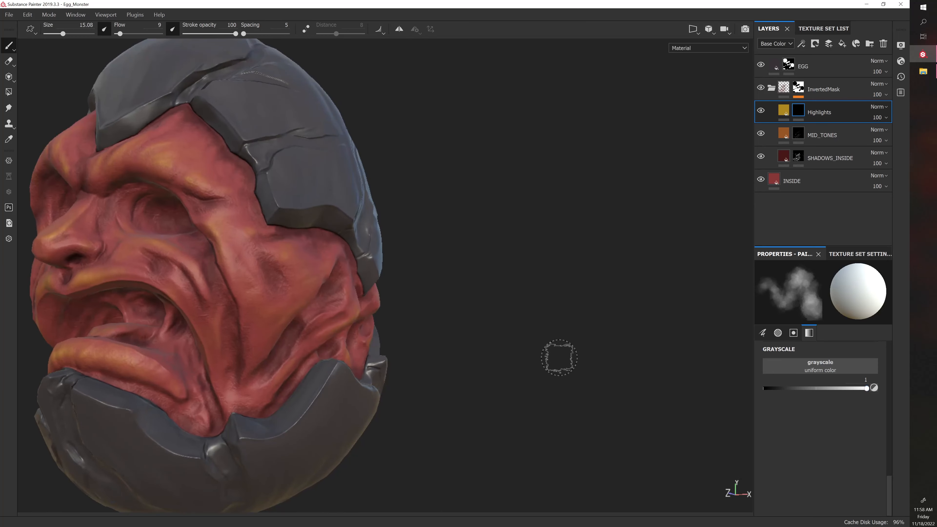
pyautogui.keyDown('alt'); pyautogui.moveTo(546, 341); pyautogui.dragTo(518, 342); pyautogui.keyUp('alt')
pyautogui.keyDown('shift'); pyautogui.moveTo(519, 343); pyautogui.dragTo(535, 348, button='right'); pyautogui.keyUp('shift')
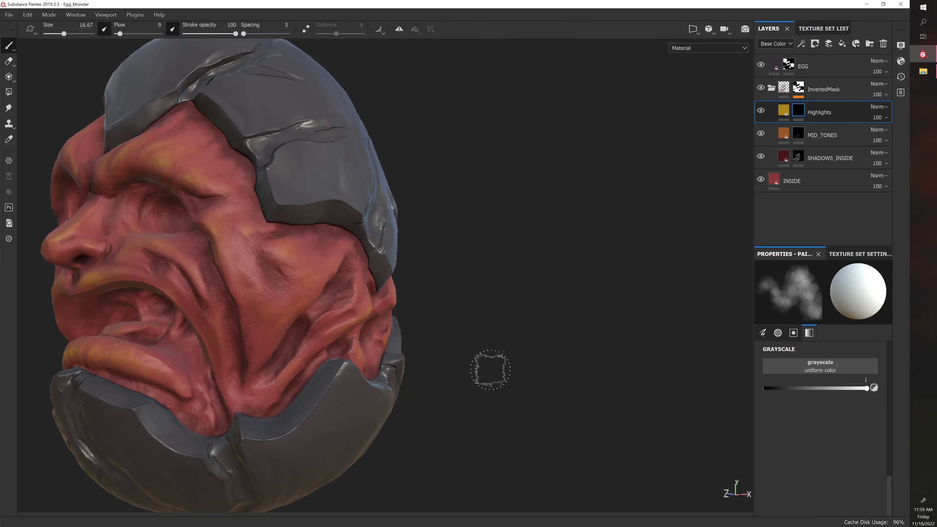
pyautogui.moveTo(487, 371)
pyautogui.keyDown('alt'); pyautogui.mouseDown()
pyautogui.moveTo(368, 379)
pyautogui.moveTo(412, 318)
pyautogui.mouseUp(); pyautogui.keyUp('alt')
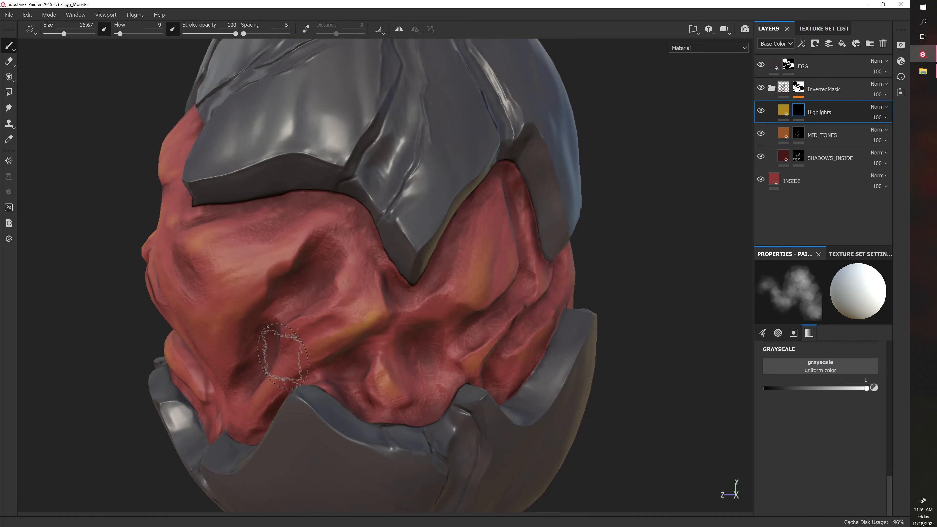
pyautogui.keyDown('alt'); pyautogui.moveTo(331, 361); pyautogui.dragTo(260, 386); pyautogui.keyUp('alt')
pyautogui.keyDown('shift'); pyautogui.moveTo(260, 386); pyautogui.dragTo(438, 391, button='right'); pyautogui.keyUp('shift')
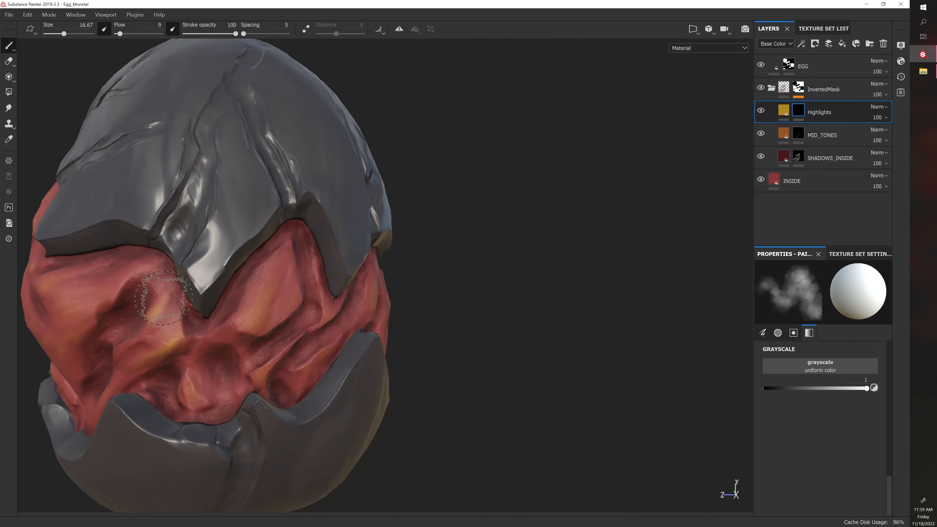
pyautogui.moveTo(299, 278)
pyautogui.mouseDown()
pyautogui.moveTo(251, 323)
pyautogui.moveTo(271, 285)
pyautogui.moveTo(261, 321)
pyautogui.moveTo(448, 276)
pyautogui.mouseUp()
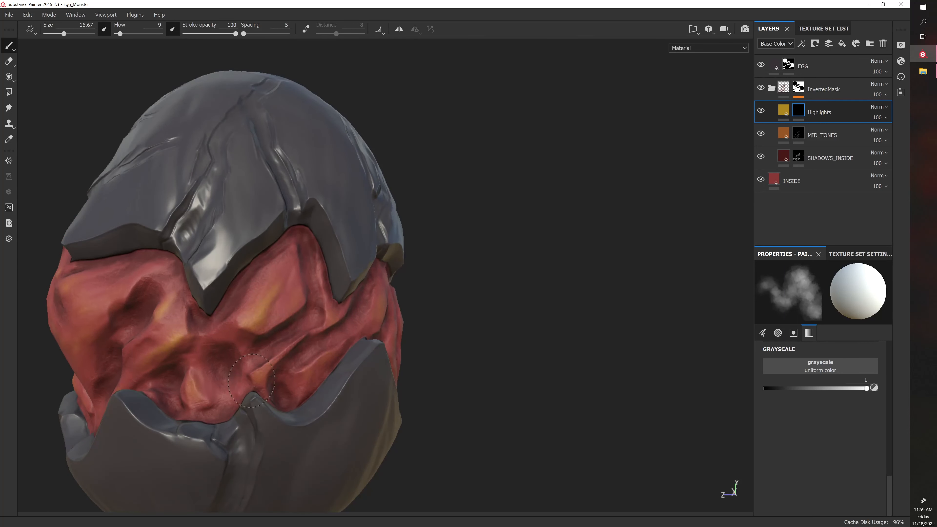
# Paint highlights on the raised folds at the back of the head, varying the brush size between 15.08 and 18.34
pyautogui.keyDown('alt'); pyautogui.moveTo(488, 360); pyautogui.dragTo(355, 381); pyautogui.keyUp('alt')
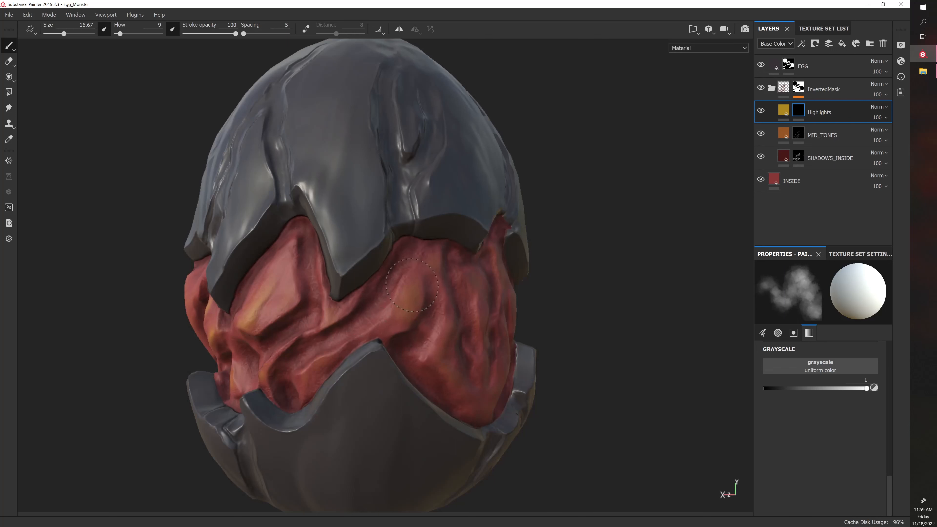
pyautogui.moveTo(384, 334)
pyautogui.keyDown('alt'); pyautogui.mouseDown()
pyautogui.moveTo(408, 342)
pyautogui.moveTo(335, 324)
pyautogui.moveTo(347, 328)
pyautogui.mouseUp(); pyautogui.keyUp('alt')
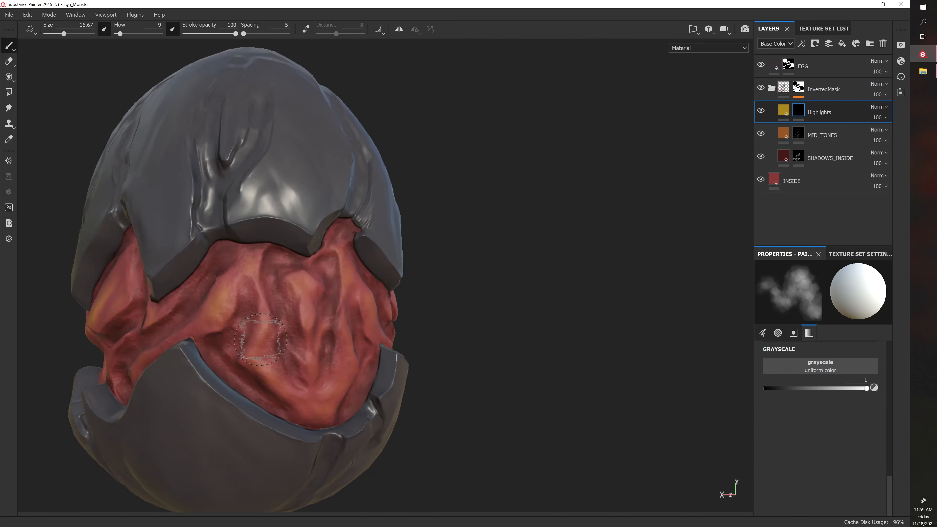
pyautogui.keyDown('alt'); pyautogui.moveTo(272, 380); pyautogui.dragTo(213, 353); pyautogui.keyUp('alt')
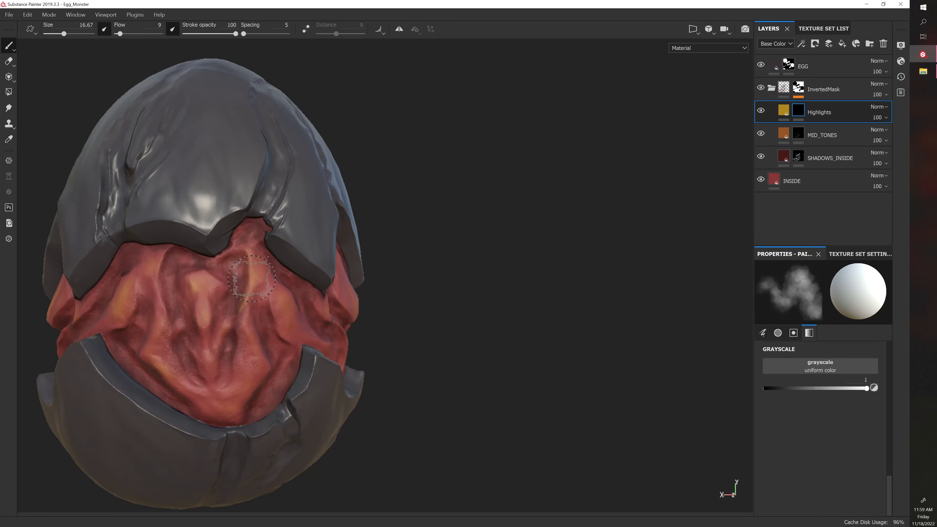
pyautogui.press('[')
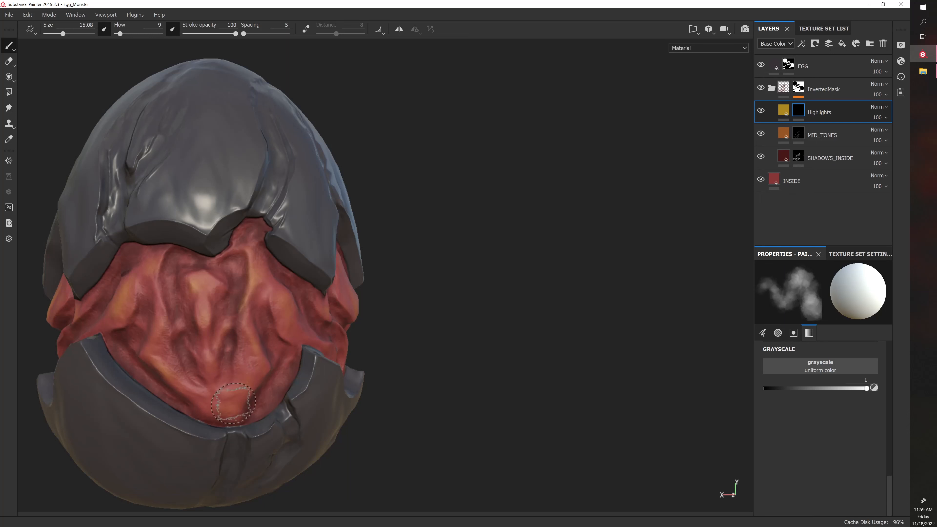
pyautogui.keyDown('alt'); pyautogui.moveTo(473, 335); pyautogui.dragTo(399, 347); pyautogui.keyUp('alt')
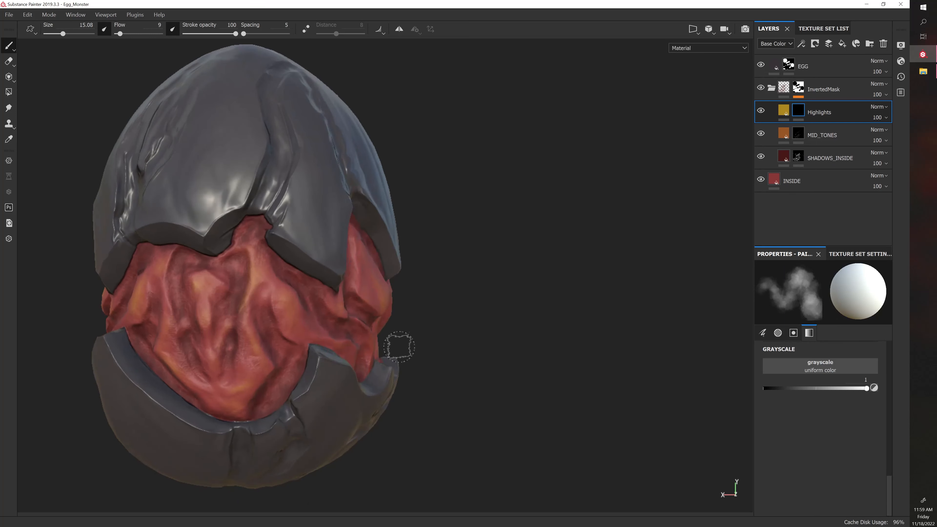
pyautogui.press(']')
pyautogui.press(']')
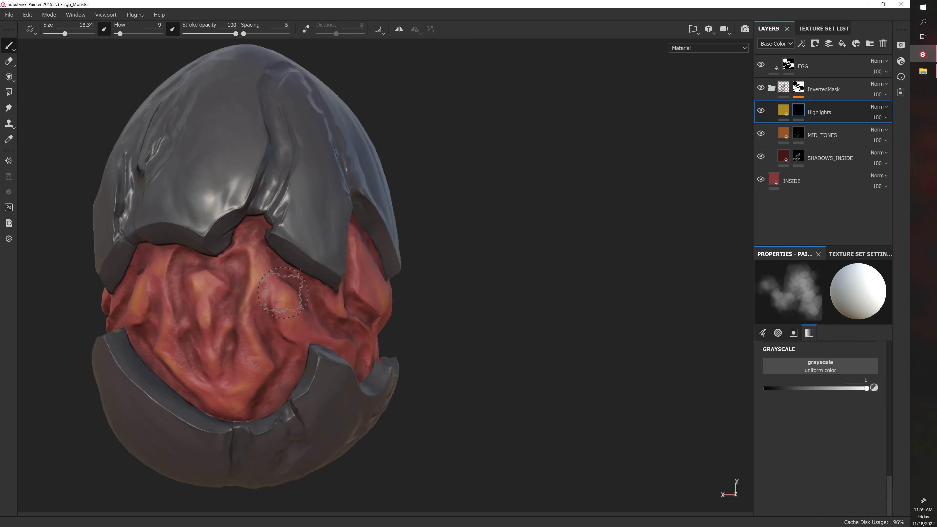
pyautogui.keyDown('alt'); pyautogui.moveTo(294, 317); pyautogui.dragTo(321, 332); pyautogui.keyUp('alt')
# Highlight the large raised plane and narrow ridges on the monster's right rear side, reducing the brush size to 13.57 for the ridges
pyautogui.keyDown('alt'); pyautogui.moveTo(484, 290); pyautogui.dragTo(421, 280); pyautogui.keyUp('alt')
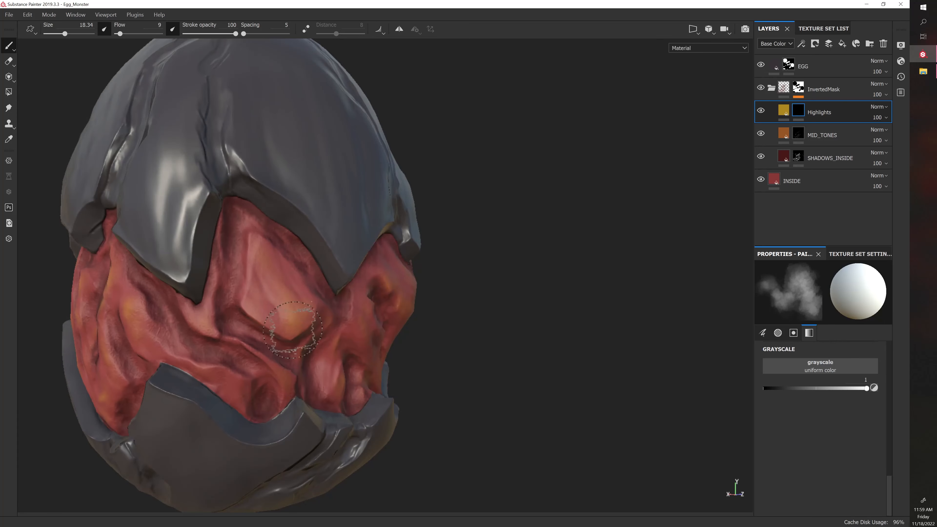
pyautogui.keyDown('alt'); pyautogui.moveTo(404, 313); pyautogui.dragTo(505, 327); pyautogui.keyUp('alt')
pyautogui.keyDown('alt'); pyautogui.moveTo(433, 296); pyautogui.dragTo(484, 284); pyautogui.keyUp('alt')
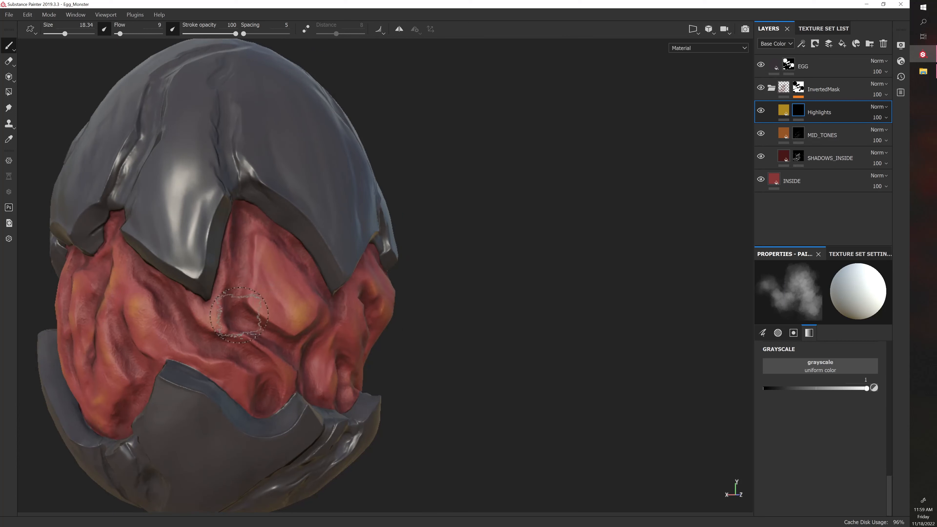
pyautogui.press('[')
pyautogui.press('[')
pyautogui.press('[')
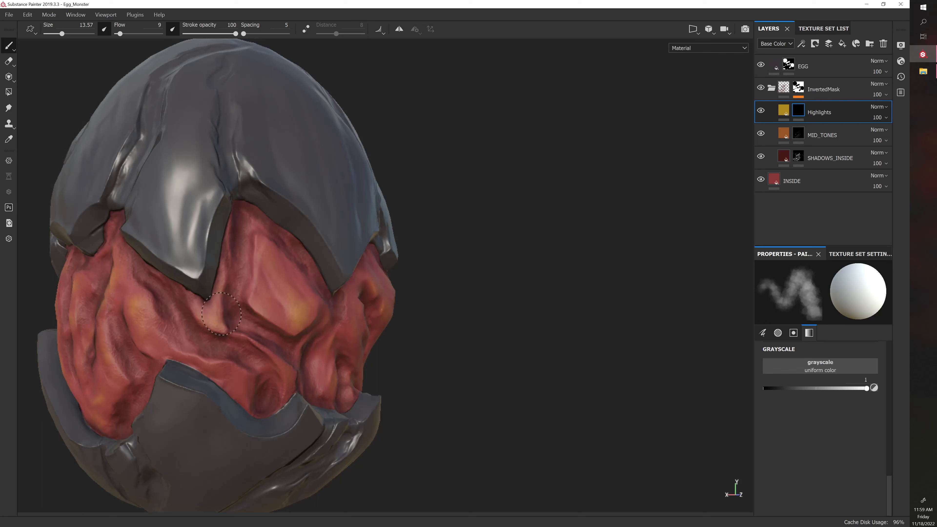
pyautogui.keyDown('alt'); pyautogui.moveTo(319, 303); pyautogui.dragTo(262, 345); pyautogui.keyUp('alt')
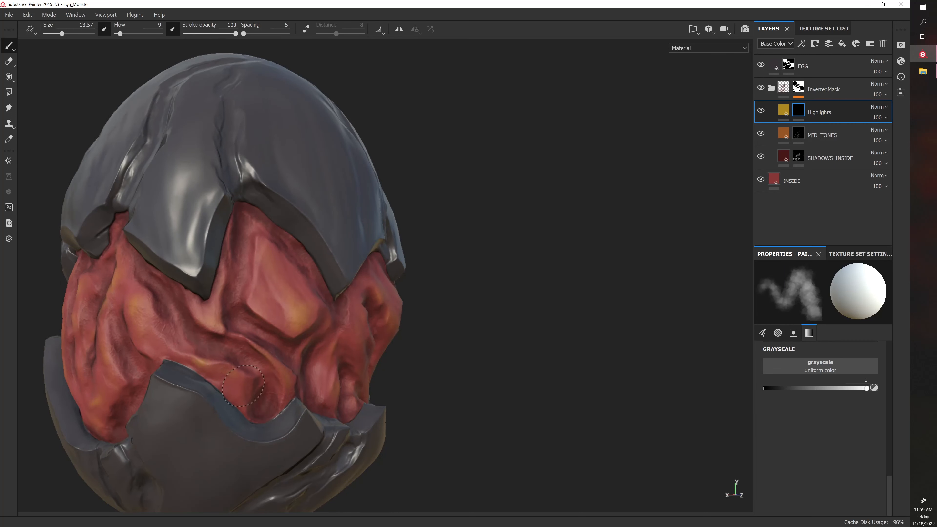
pyautogui.keyDown('alt'); pyautogui.moveTo(516, 367); pyautogui.dragTo(447, 331); pyautogui.keyUp('alt')
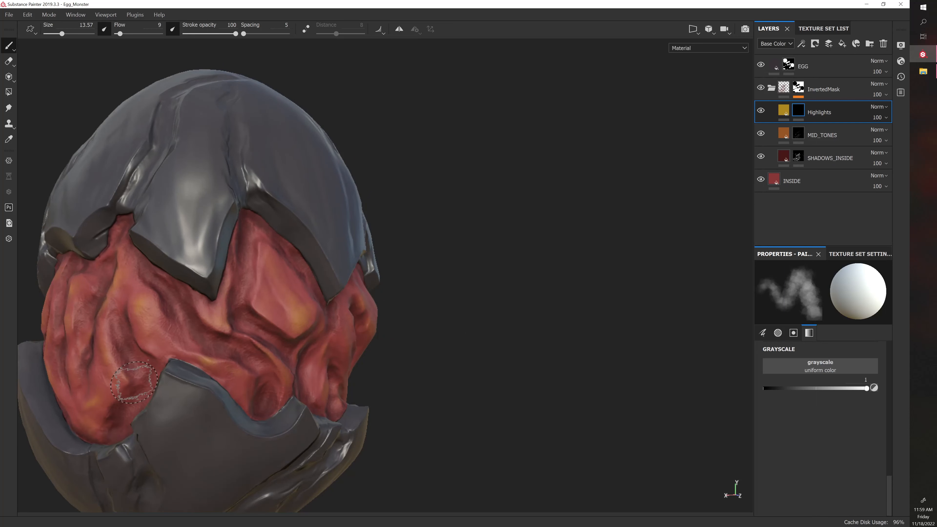
pyautogui.moveTo(134, 382)
pyautogui.keyDown('alt'); pyautogui.mouseDown()
pyautogui.moveTo(355, 419)
pyautogui.moveTo(335, 398)
pyautogui.moveTo(345, 394)
pyautogui.mouseUp(); pyautogui.keyUp('alt')
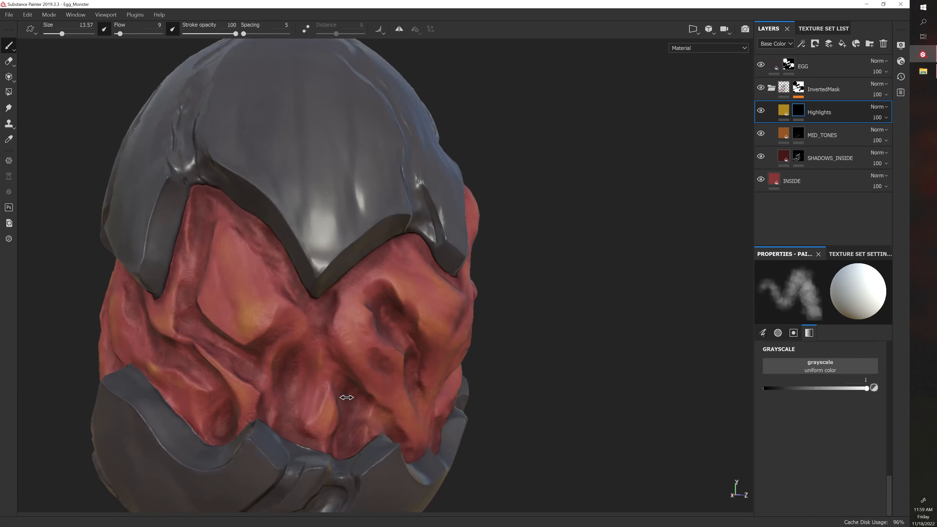
# Paint highlights on the monster's right side of the head with brush size 16.67 and undo the last stroke below the shell edge
pyautogui.keyDown('alt'); pyautogui.moveTo(651, 409); pyautogui.dragTo(533, 377); pyautogui.keyUp('alt')
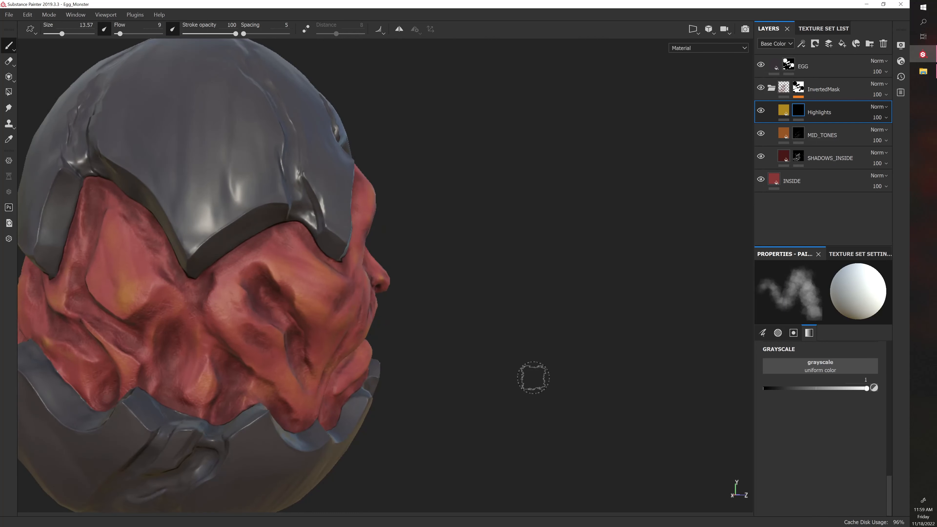
pyautogui.press(']')
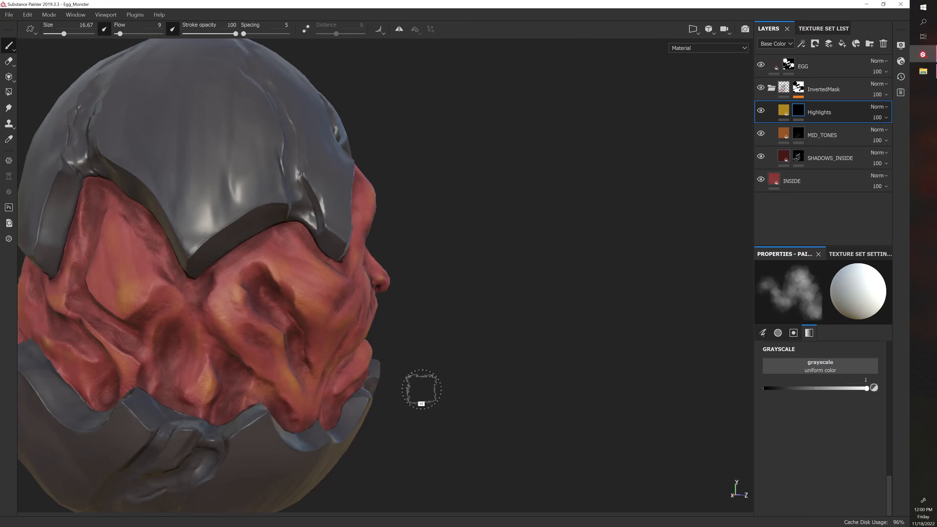
pyautogui.keyDown('alt'); pyautogui.moveTo(420, 390); pyautogui.dragTo(341, 372); pyautogui.keyUp('alt')
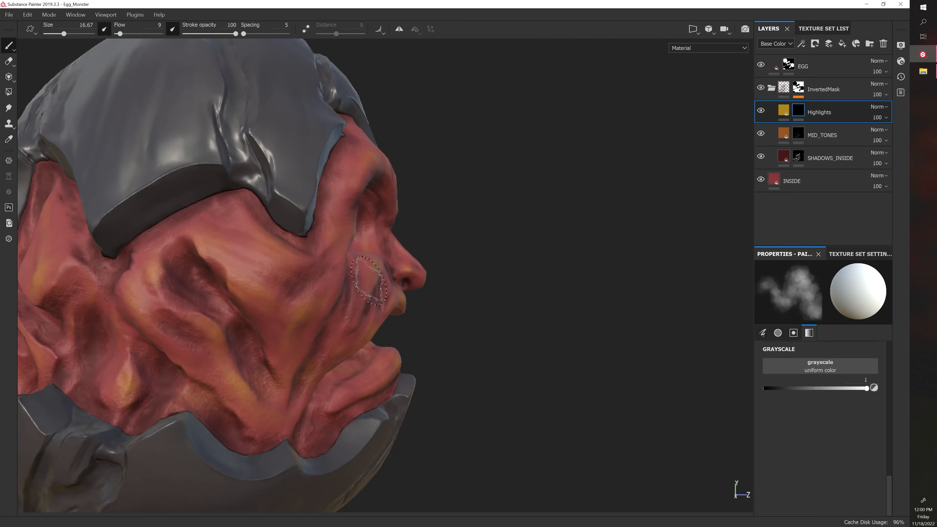
pyautogui.moveTo(252, 227)
pyautogui.mouseDown()
pyautogui.moveTo(246, 220)
pyautogui.moveTo(299, 251)
pyautogui.mouseUp()
pyautogui.hotkey('ctrl', 'z')
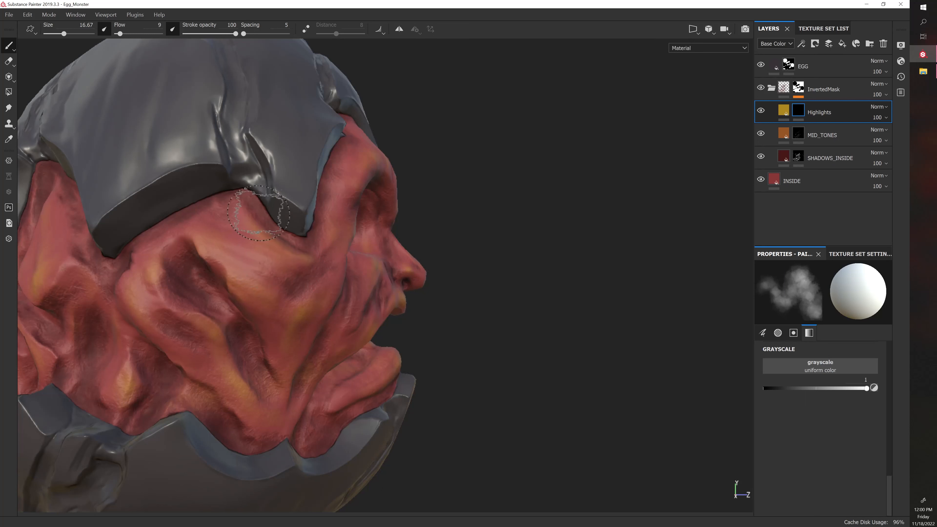
# Reduce the brush size to 10.79 and paint finer highlights along the edges of the ear hollow and the ridge beneath it
pyautogui.press('[')
pyautogui.press('[')
pyautogui.keyDown('alt'); pyautogui.moveTo(430, 230); pyautogui.dragTo(417, 237); pyautogui.keyUp('alt')
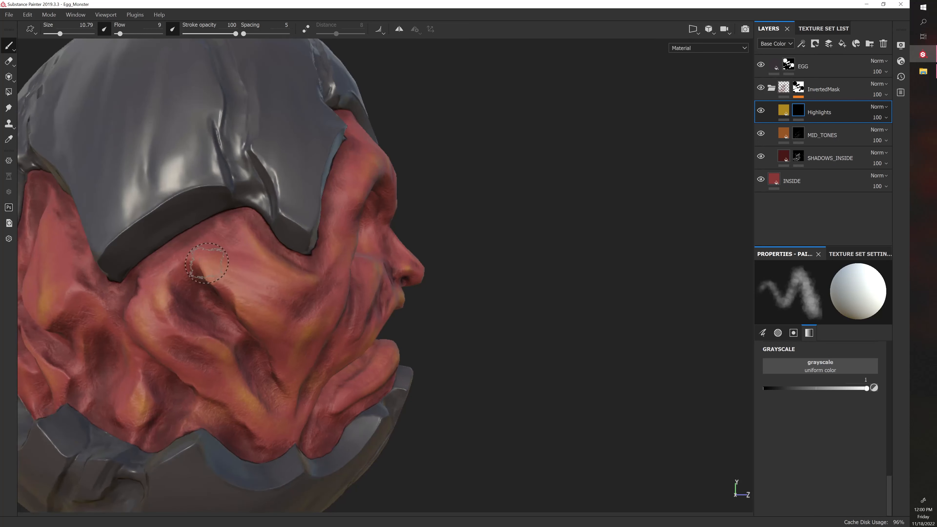
pyautogui.keyDown('alt'); pyautogui.moveTo(511, 352); pyautogui.dragTo(456, 342); pyautogui.keyUp('alt')
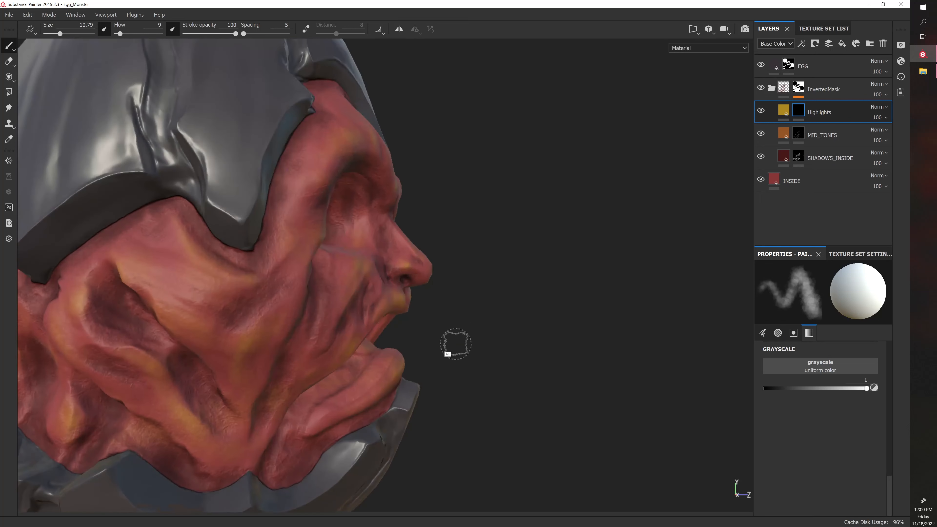
pyautogui.keyDown('alt'); pyautogui.moveTo(516, 323); pyautogui.dragTo(468, 314); pyautogui.keyUp('alt')
pyautogui.keyDown('alt'); pyautogui.moveTo(339, 316); pyautogui.dragTo(303, 319); pyautogui.keyUp('alt')
pyautogui.moveTo(170, 334); pyautogui.dragTo(178, 339)
pyautogui.moveTo(167, 335); pyautogui.dragTo(181, 337)
pyautogui.keyDown('alt'); pyautogui.moveTo(462, 328); pyautogui.dragTo(469, 285); pyautogui.keyUp('alt')
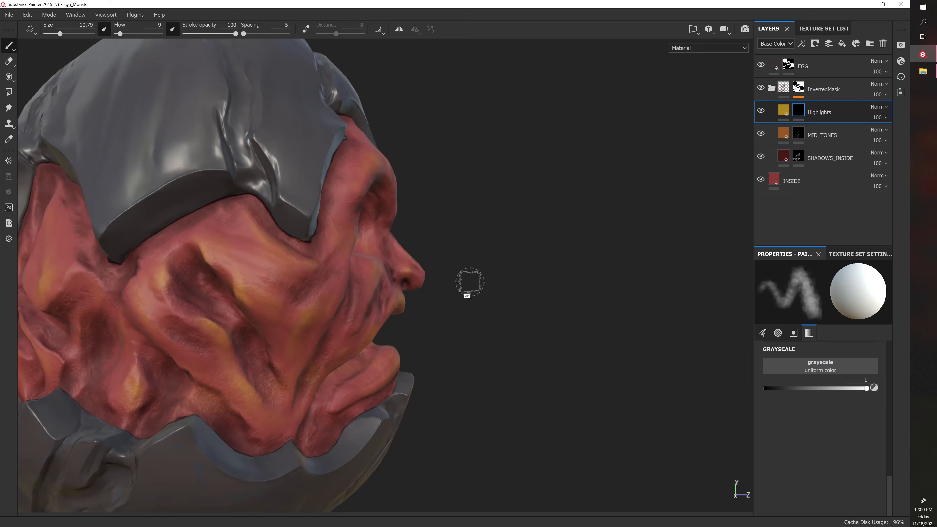
# Add a bright highlight to the rear rim of the ear hollow on the monster's right side
pyautogui.keyDown('alt'); pyautogui.moveTo(442, 250); pyautogui.dragTo(489, 251); pyautogui.keyUp('alt')
pyautogui.moveTo(146, 285); pyautogui.dragTo(145, 290)
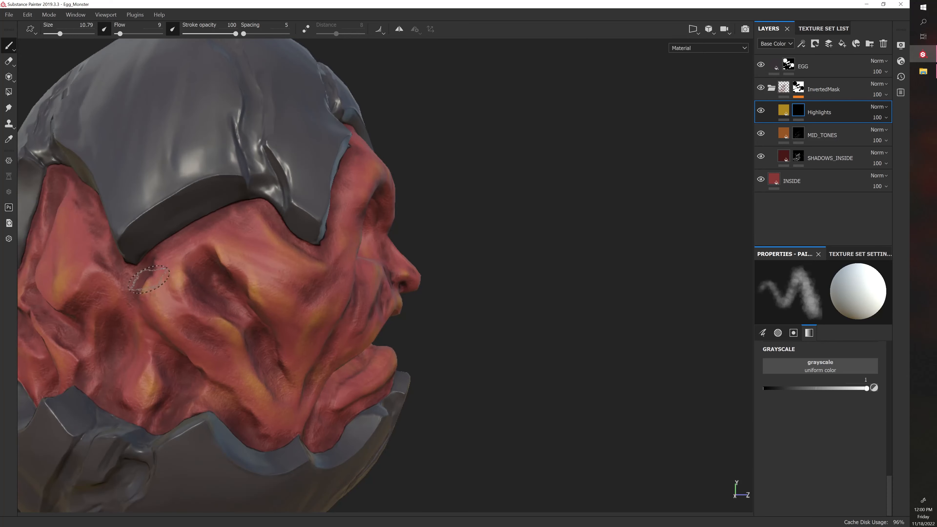
pyautogui.moveTo(476, 285)
pyautogui.keyDown('alt'); pyautogui.mouseDown()
pyautogui.moveTo(510, 282)
pyautogui.moveTo(454, 282)
pyautogui.mouseUp(); pyautogui.keyUp('alt')
pyautogui.moveTo(145, 287); pyautogui.dragTo(143, 289)
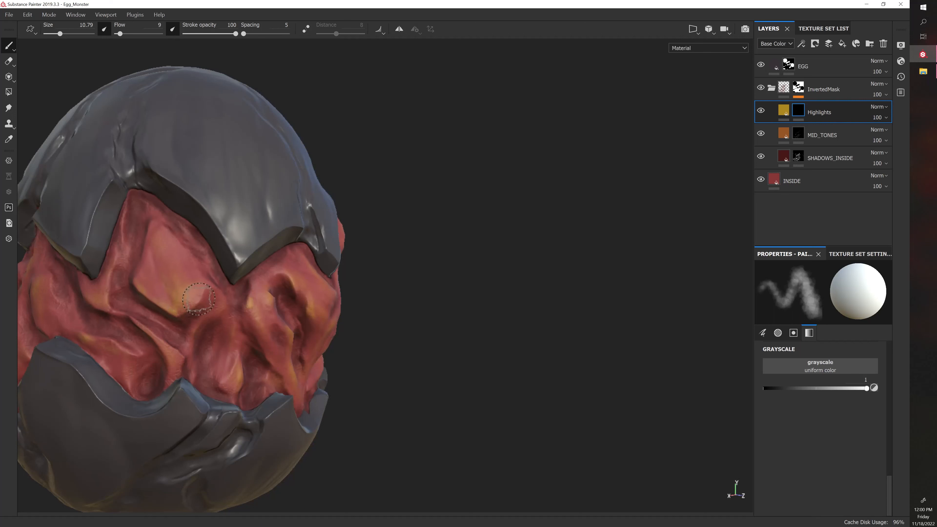
# Paint highlights on the folds behind the monster's right ear hollow, reducing the brush size to 8.33 for the thin ridges
pyautogui.keyDown('alt'); pyautogui.moveTo(344, 284); pyautogui.dragTo(337, 254); pyautogui.keyUp('alt')
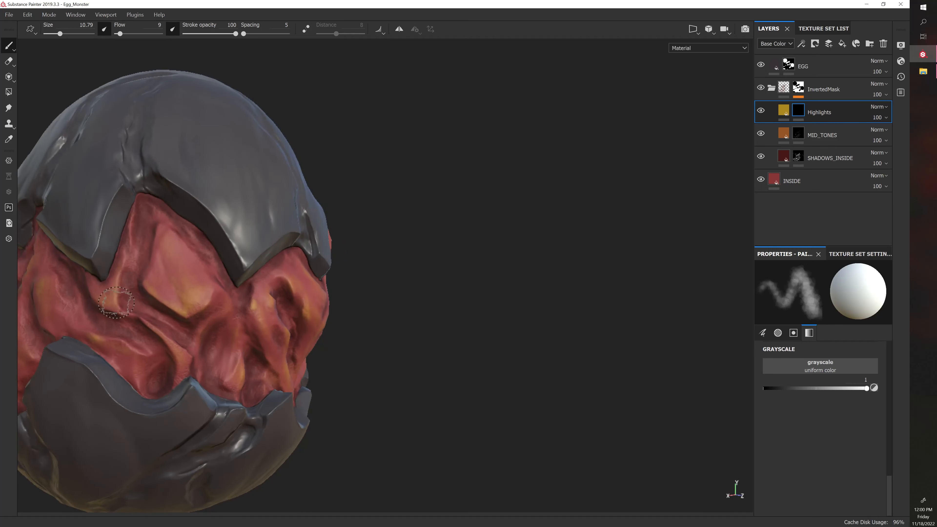
pyautogui.keyDown('alt'); pyautogui.moveTo(260, 273); pyautogui.dragTo(255, 255); pyautogui.keyUp('alt')
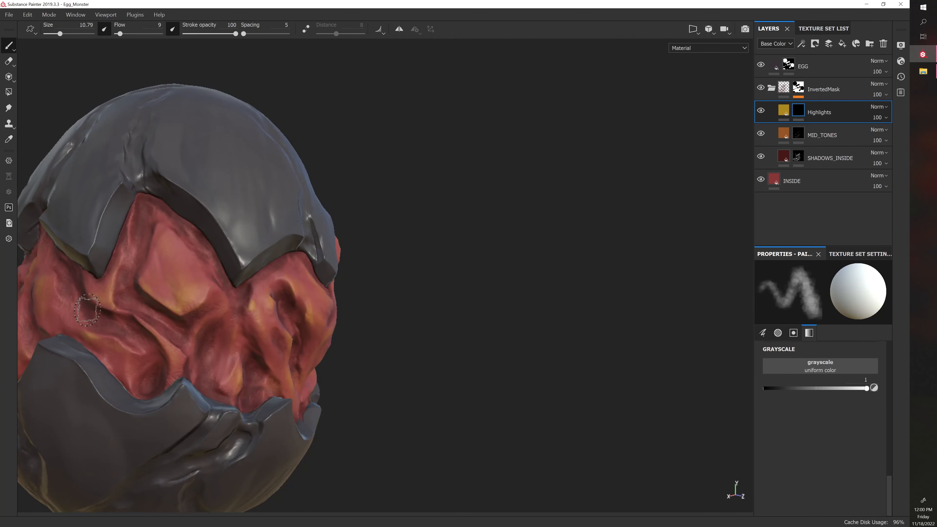
pyautogui.press('[')
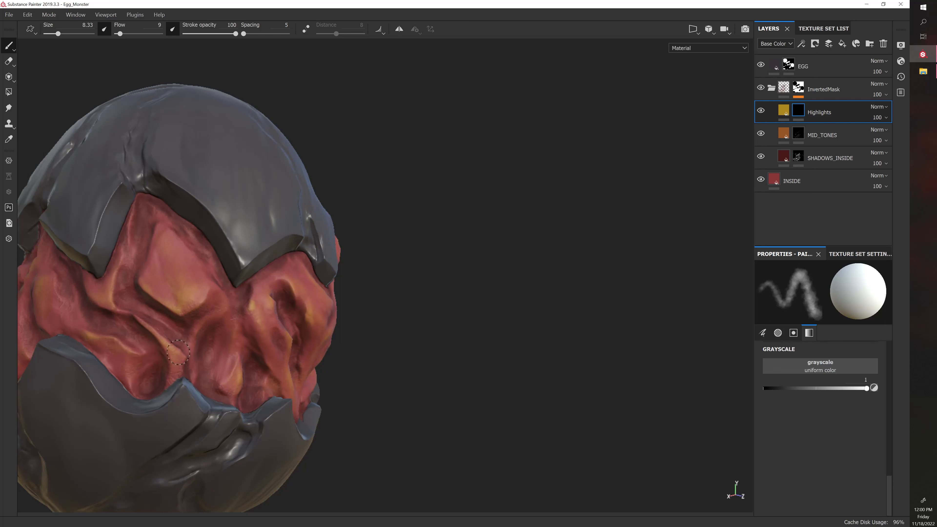
pyautogui.moveTo(184, 371)
pyautogui.keyDown('alt'); pyautogui.mouseDown()
pyautogui.moveTo(412, 369)
pyautogui.moveTo(323, 346)
pyautogui.mouseUp(); pyautogui.keyUp('alt')
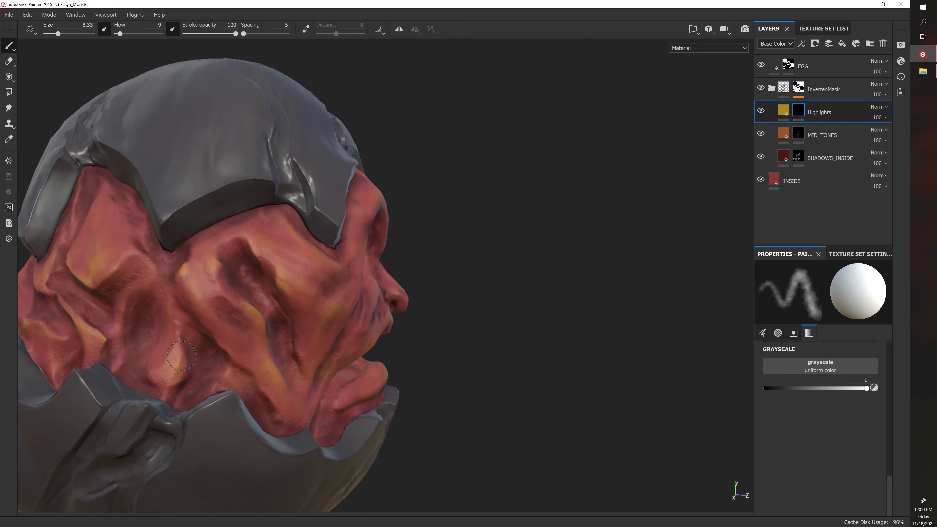
pyautogui.keyDown('alt'); pyautogui.moveTo(173, 380); pyautogui.dragTo(424, 331); pyautogui.keyUp('alt')
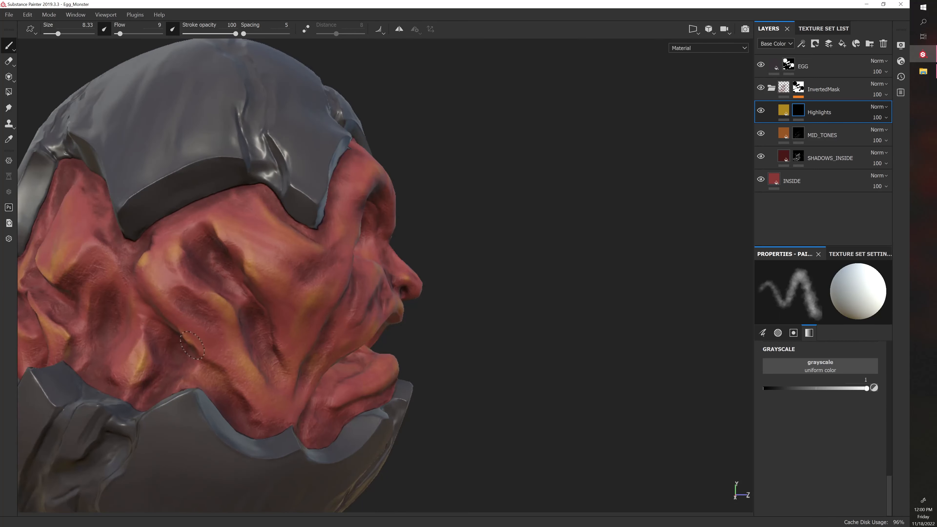
# Paint highlights on the folds of the monster's right cheek, working from the side of the head toward the mouth
pyautogui.keyDown('alt'); pyautogui.moveTo(444, 382); pyautogui.dragTo(429, 380); pyautogui.keyUp('alt')
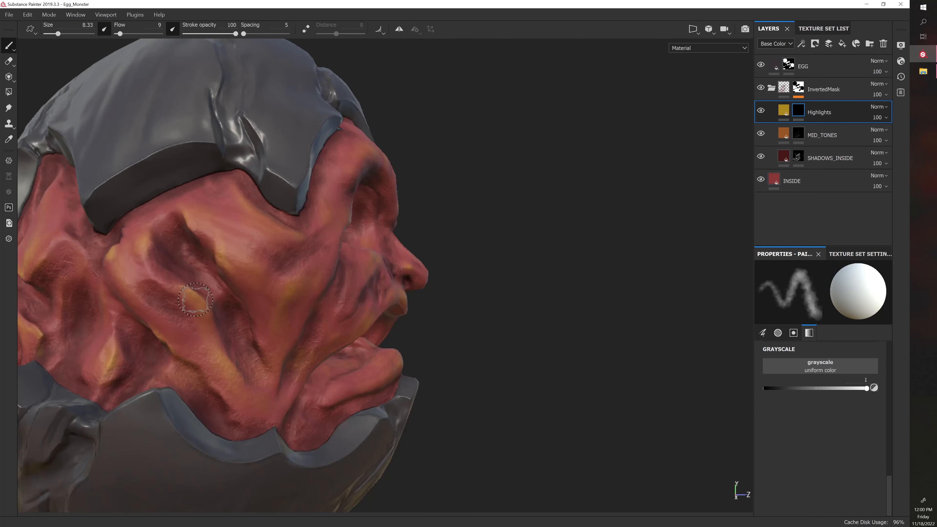
pyautogui.keyDown('alt'); pyautogui.moveTo(431, 335); pyautogui.dragTo(251, 314); pyautogui.keyUp('alt')
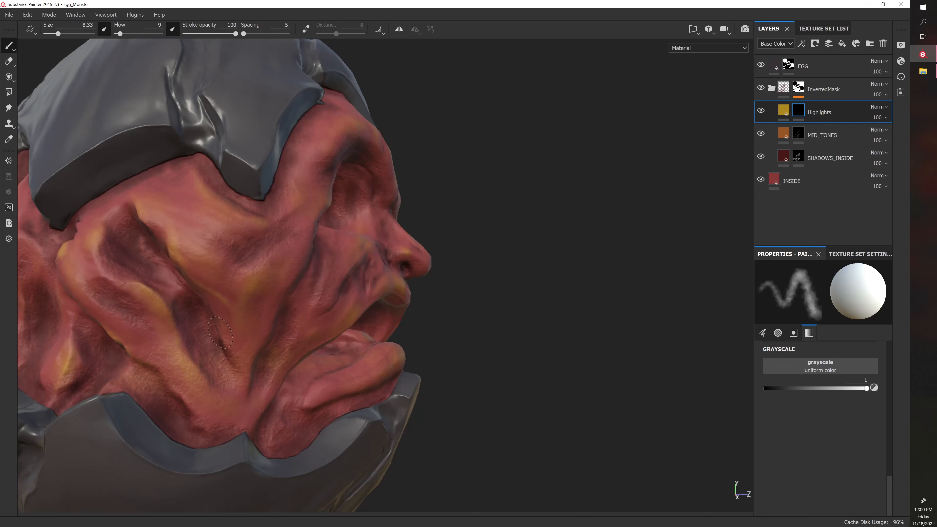
pyautogui.moveTo(464, 325)
pyautogui.keyDown('alt'); pyautogui.mouseDown()
pyautogui.moveTo(441, 356)
pyautogui.moveTo(443, 346)
pyautogui.mouseUp(); pyautogui.keyUp('alt')
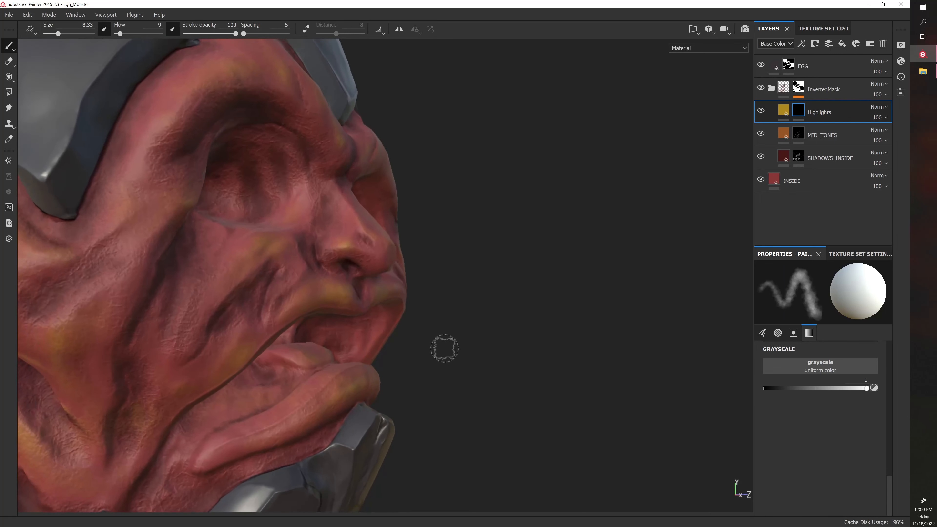
pyautogui.moveTo(266, 263); pyautogui.dragTo(225, 292)
pyautogui.keyDown('alt'); pyautogui.moveTo(476, 332); pyautogui.dragTo(372, 299); pyautogui.keyUp('alt')
pyautogui.keyDown('alt'); pyautogui.moveTo(443, 313); pyautogui.dragTo(399, 314, button='right'); pyautogui.keyUp('alt')
# Paint soft highlights beside the mouth with brush size 16.67, and finer ones along the upper lip with size 8.33
pyautogui.press(']')
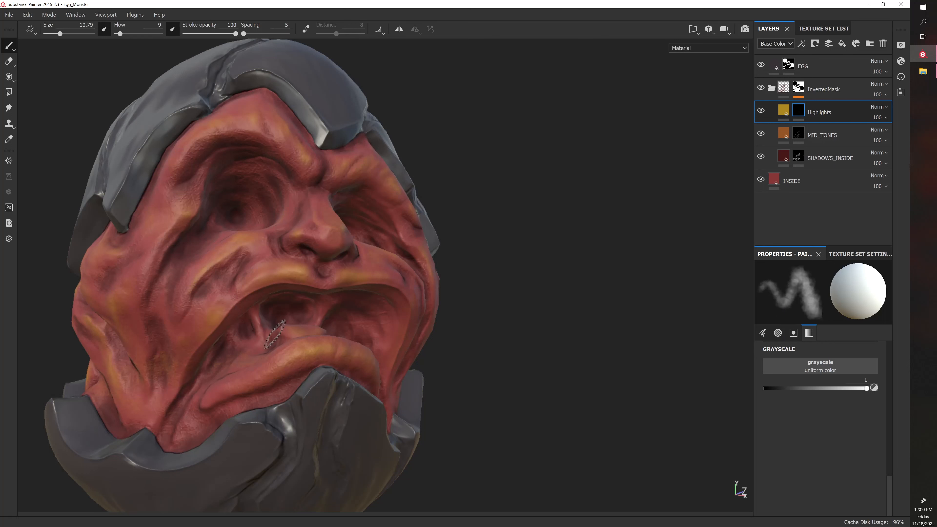
pyautogui.press(']')
pyautogui.press(']')
pyautogui.press(']')
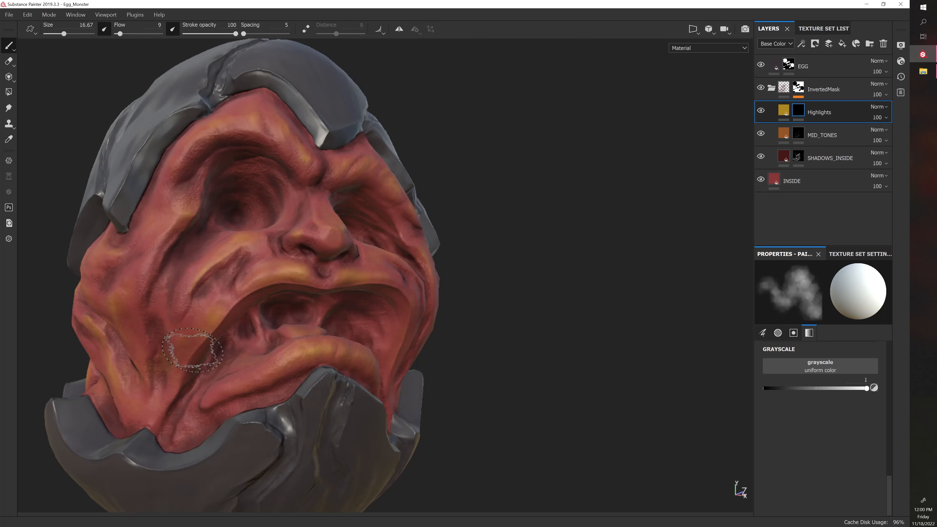
pyautogui.press('[')
pyautogui.press('[')
pyautogui.press('[')
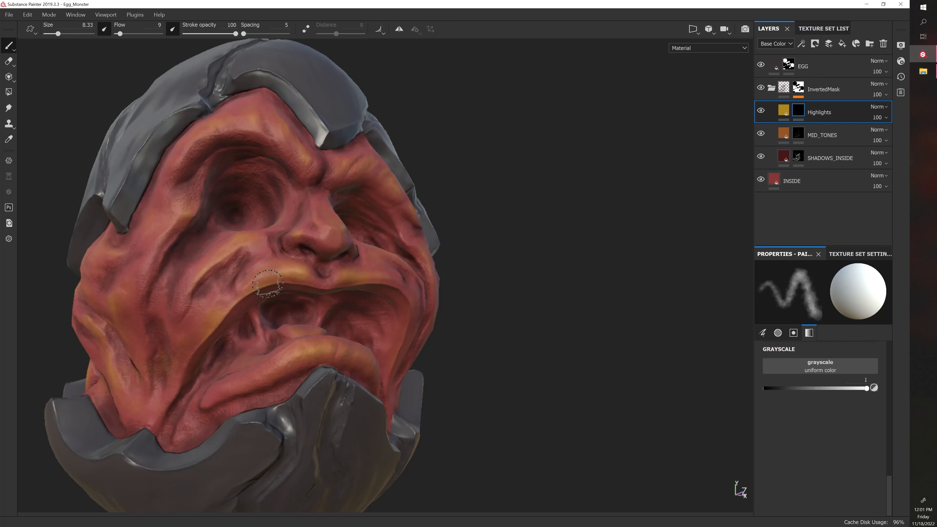
pyautogui.keyDown('alt'); pyautogui.moveTo(478, 327); pyautogui.dragTo(441, 335); pyautogui.keyUp('alt')
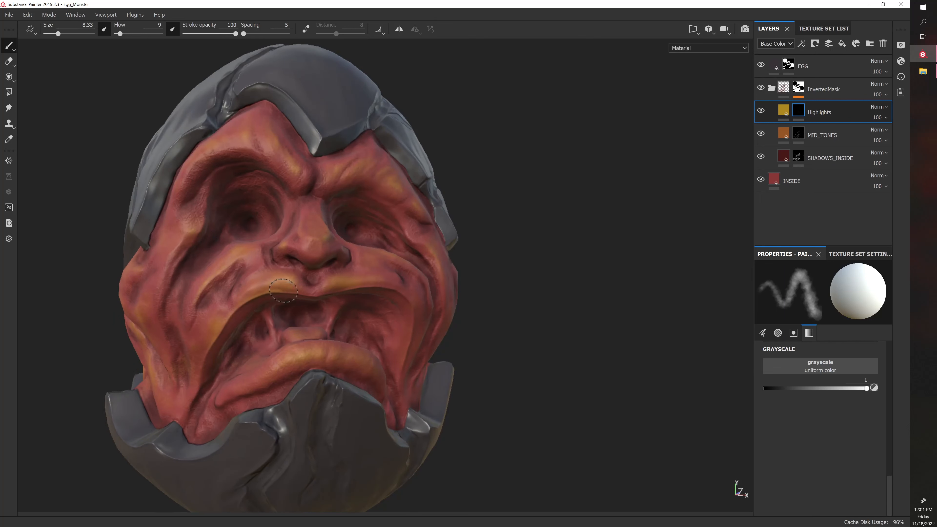
pyautogui.moveTo(284, 290); pyautogui.dragTo(309, 294)
pyautogui.keyDown('alt'); pyautogui.moveTo(387, 295); pyautogui.dragTo(458, 336); pyautogui.keyUp('alt')
pyautogui.moveTo(399, 275)
pyautogui.keyDown('alt'); pyautogui.mouseDown()
pyautogui.moveTo(394, 262)
pyautogui.moveTo(241, 402)
pyautogui.moveTo(323, 327)
pyautogui.moveTo(658, 222)
pyautogui.mouseUp(); pyautogui.keyUp('alt')
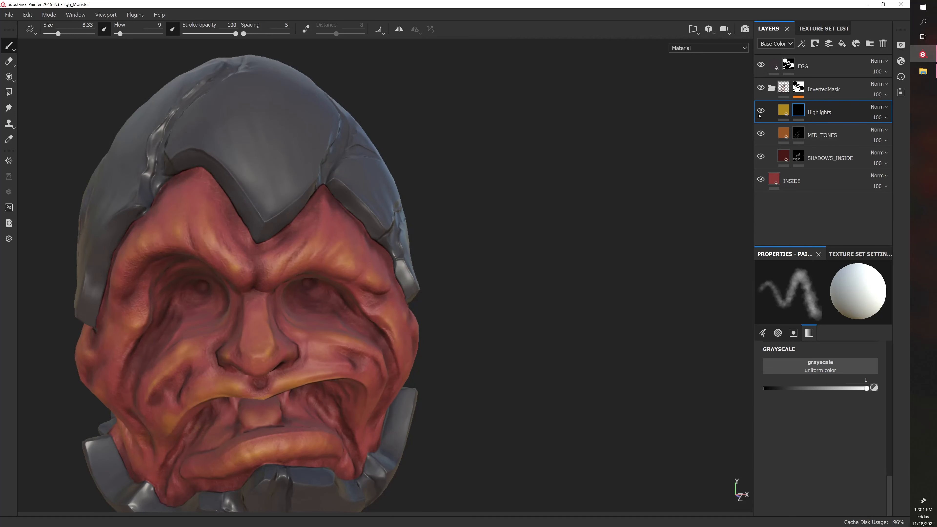
# Paint highlights around the nose, and on the monster's left brow and forehead with brush size 10.79
pyautogui.keyDown('alt'); pyautogui.moveTo(399, 207); pyautogui.dragTo(452, 203, button='right'); pyautogui.keyUp('alt')
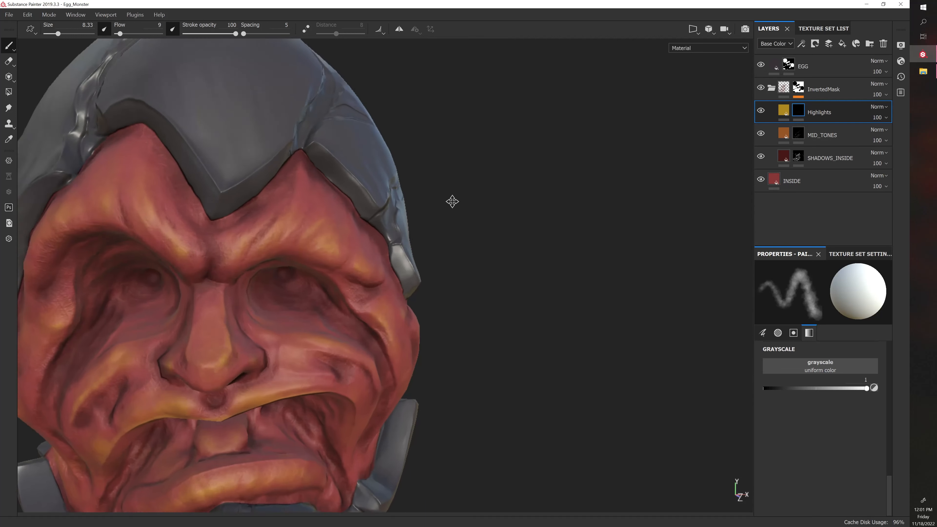
pyautogui.keyDown('alt'); pyautogui.moveTo(452, 203); pyautogui.dragTo(531, 203, button='middle'); pyautogui.keyUp('alt')
pyautogui.keyDown('alt'); pyautogui.moveTo(531, 203); pyautogui.dragTo(570, 189); pyautogui.keyUp('alt')
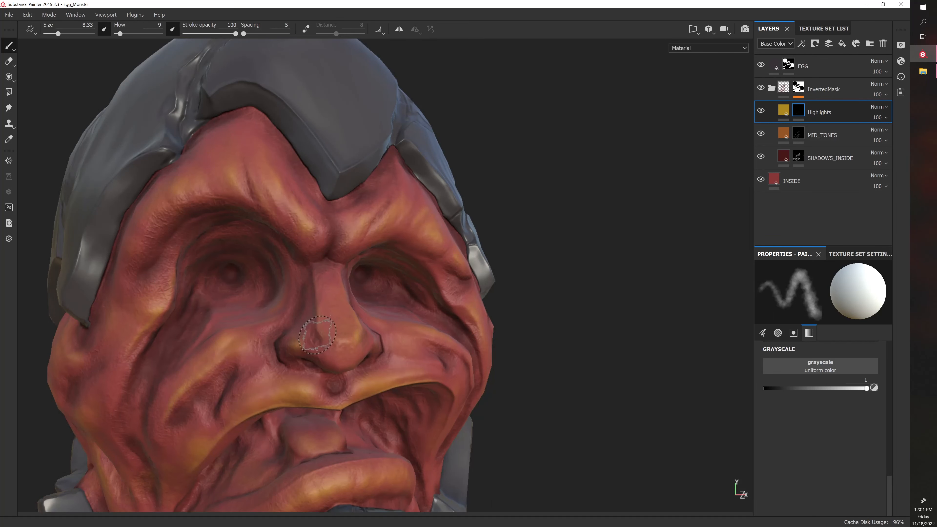
pyautogui.keyDown('alt'); pyautogui.moveTo(547, 331); pyautogui.dragTo(482, 339); pyautogui.keyUp('alt')
pyautogui.moveTo(422, 331)
pyautogui.keyDown('alt'); pyautogui.mouseDown()
pyautogui.moveTo(522, 291)
pyautogui.moveTo(458, 302)
pyautogui.mouseUp(); pyautogui.keyUp('alt')
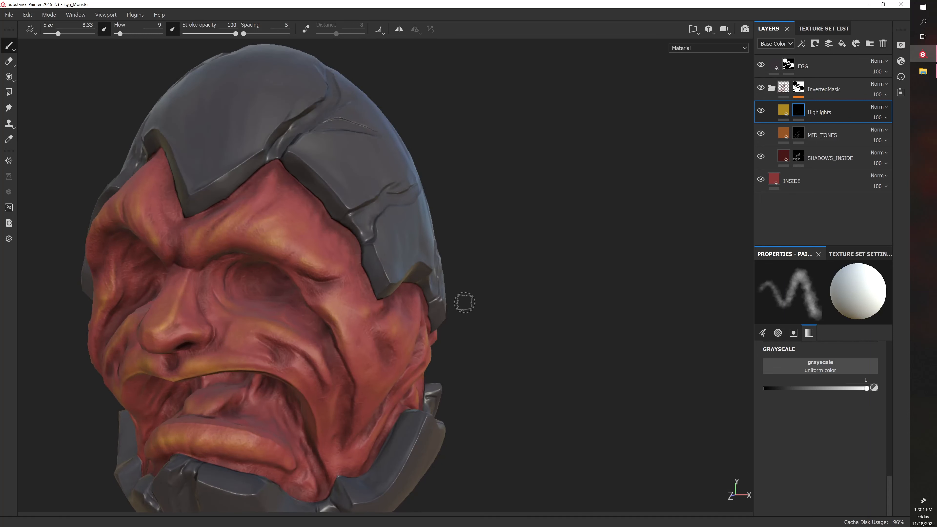
pyautogui.moveTo(473, 300)
pyautogui.keyDown('alt'); pyautogui.mouseDown(button='right')
pyautogui.moveTo(577, 228)
pyautogui.moveTo(600, 237)
pyautogui.mouseUp(button='right'); pyautogui.keyUp('alt')
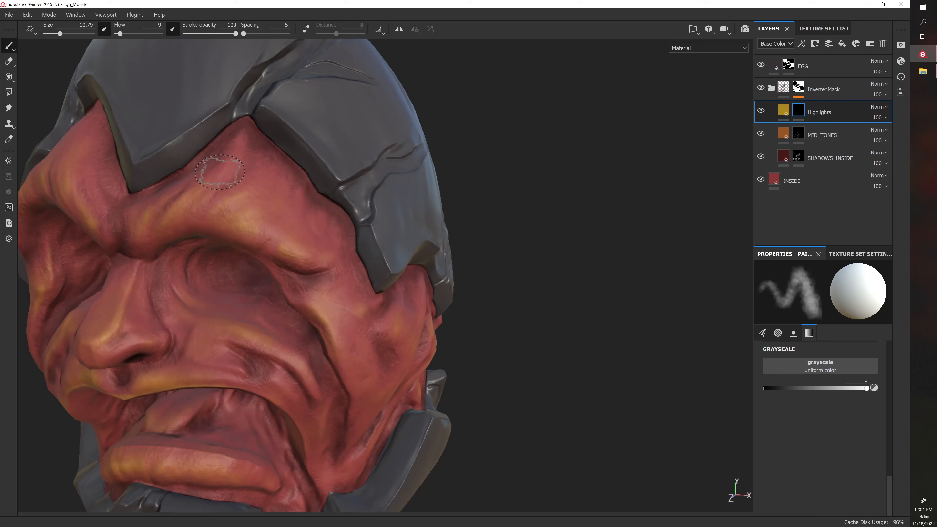
pyautogui.moveTo(219, 171); pyautogui.dragTo(172, 220)
pyautogui.scroll(-5, 236, 255)
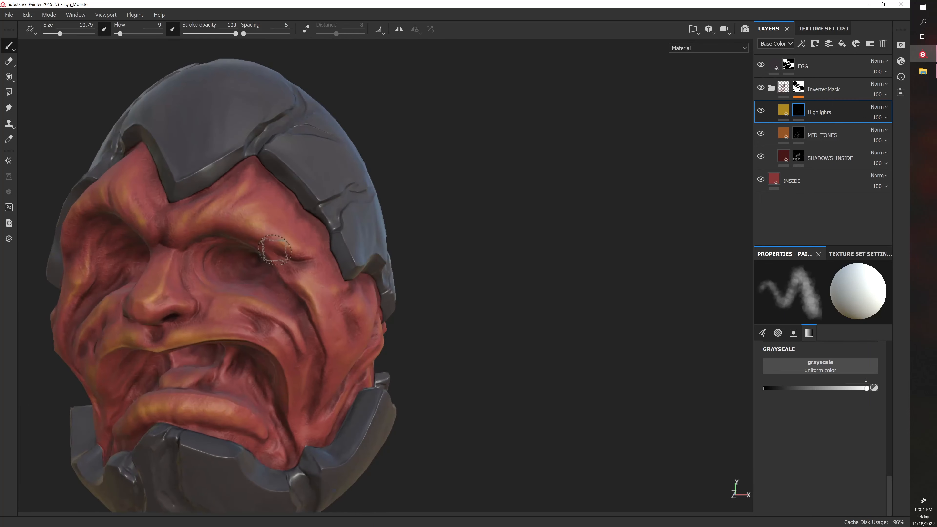
# Shift the hue of the Highlights layer's golden base color slightly toward orange
pyautogui.click(785, 110)
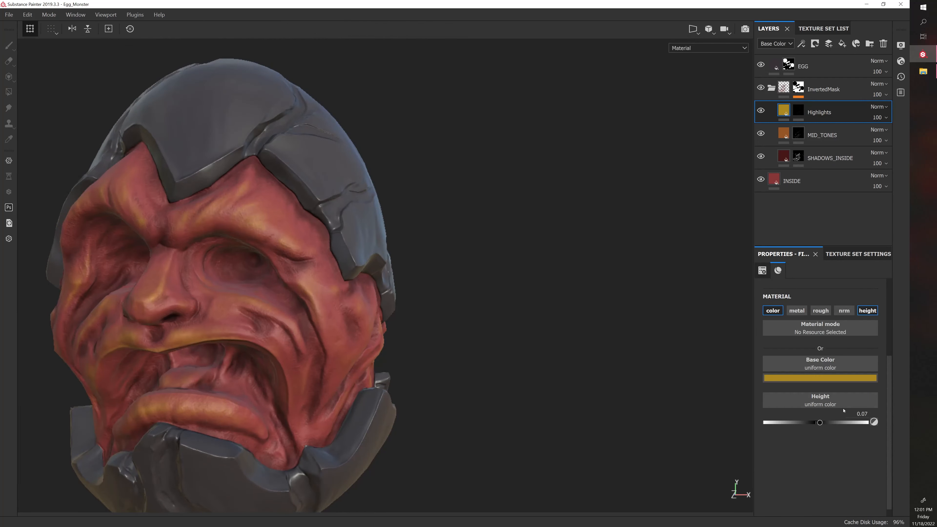
pyautogui.click(833, 376)
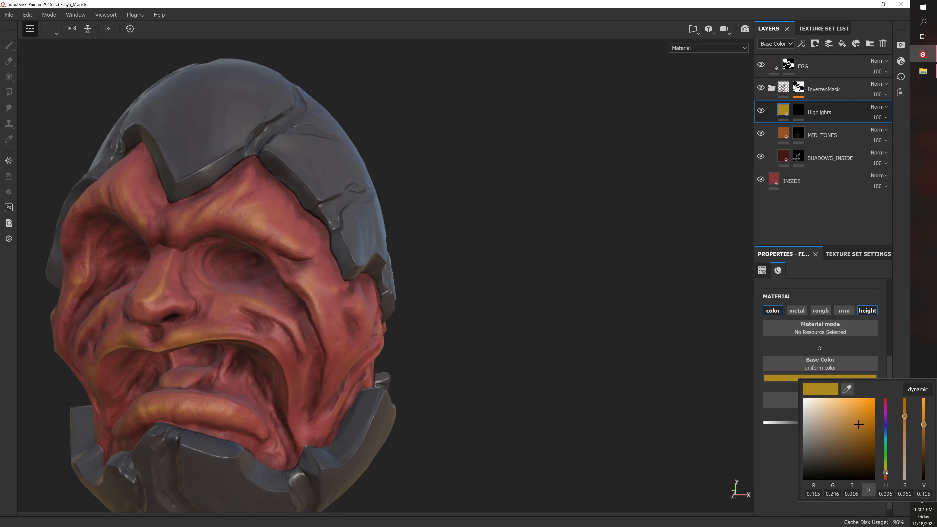
pyautogui.moveTo(886, 473)
pyautogui.mouseDown()
pyautogui.moveTo(885, 490)
pyautogui.moveTo(887, 474)
pyautogui.mouseUp()
pyautogui.keyDown('alt'); pyautogui.moveTo(558, 307); pyautogui.dragTo(625, 305); pyautogui.keyUp('alt')
pyautogui.keyDown('shift'); pyautogui.moveTo(625, 306); pyautogui.dragTo(615, 303, button='right'); pyautogui.keyUp('shift')
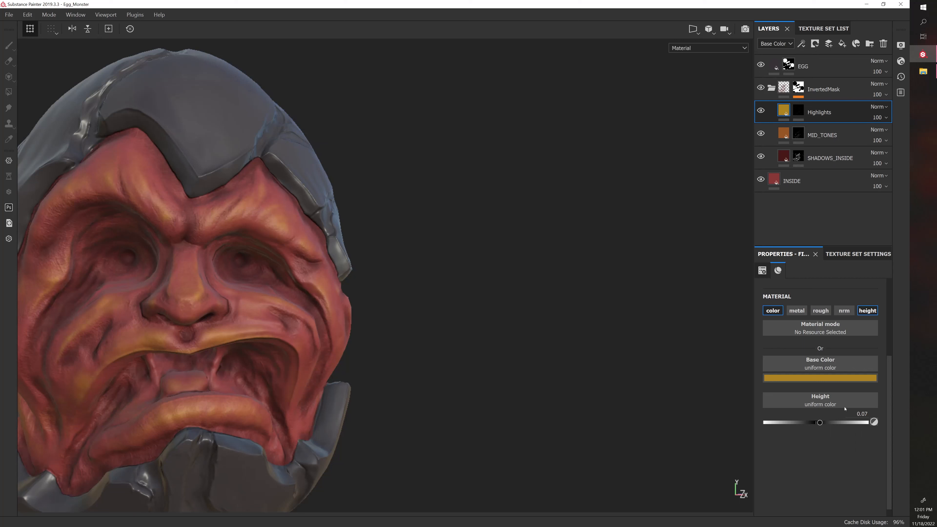
# Try a brighter and a darker golden base color (R 0.346, G 0.192, B 0.013) for Highlights, toggling the layer's visibility to compare
pyautogui.click(851, 378)
pyautogui.click(869, 409)
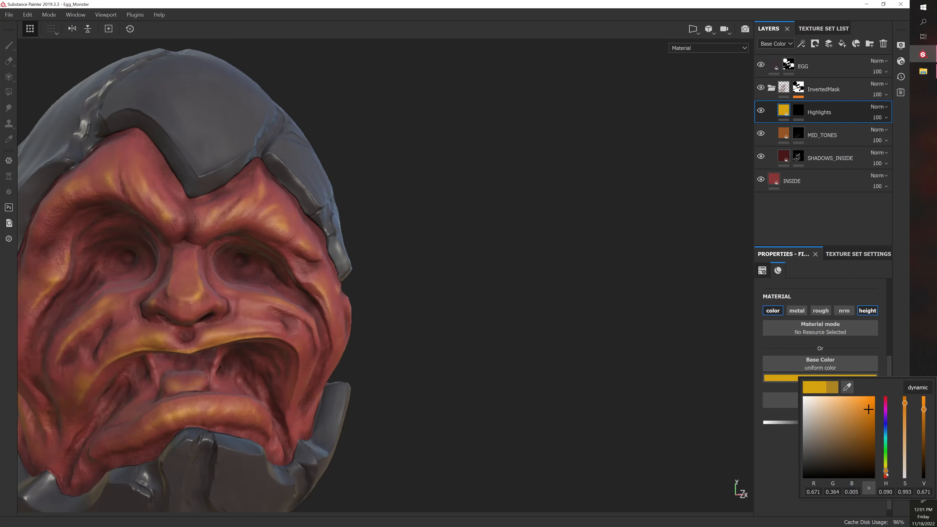
pyautogui.moveTo(887, 473); pyautogui.dragTo(888, 471)
pyautogui.moveTo(864, 435)
pyautogui.mouseDown()
pyautogui.moveTo(854, 429)
pyautogui.moveTo(836, 452)
pyautogui.moveTo(857, 424)
pyautogui.mouseUp()
pyautogui.click(508, 324)
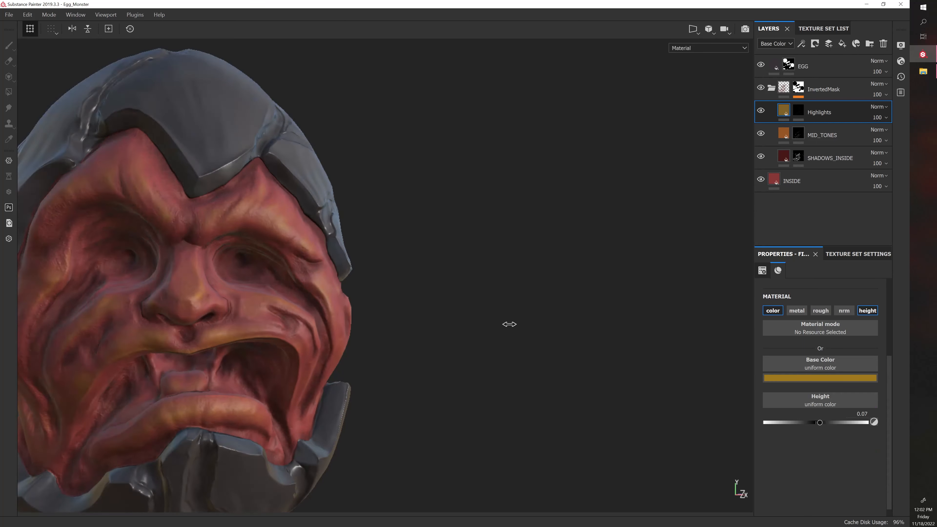
pyautogui.click(762, 113)
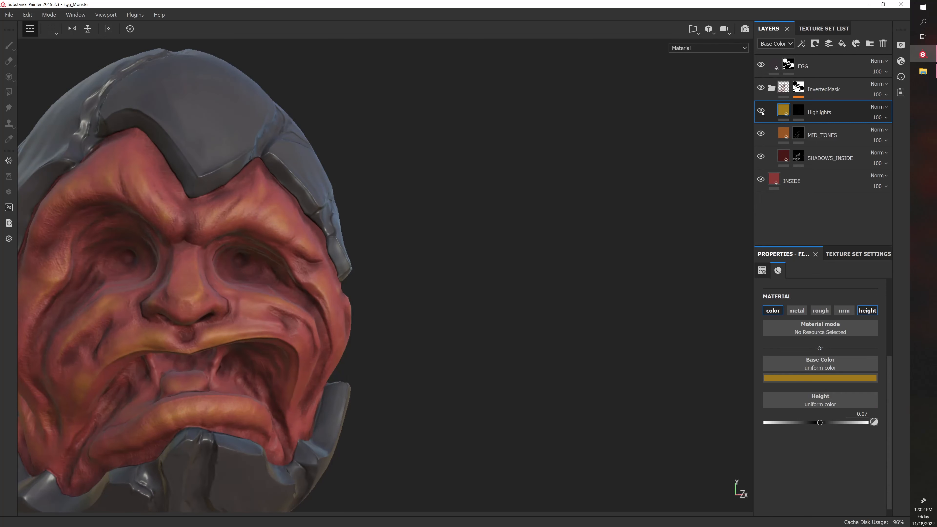
pyautogui.click(763, 112)
pyautogui.click(762, 112)
# Set the Highlights base color to a light orange (R 0.618, G 0.306, B 0.102) and toggle the layer's visibility to compare
pyautogui.click(840, 377)
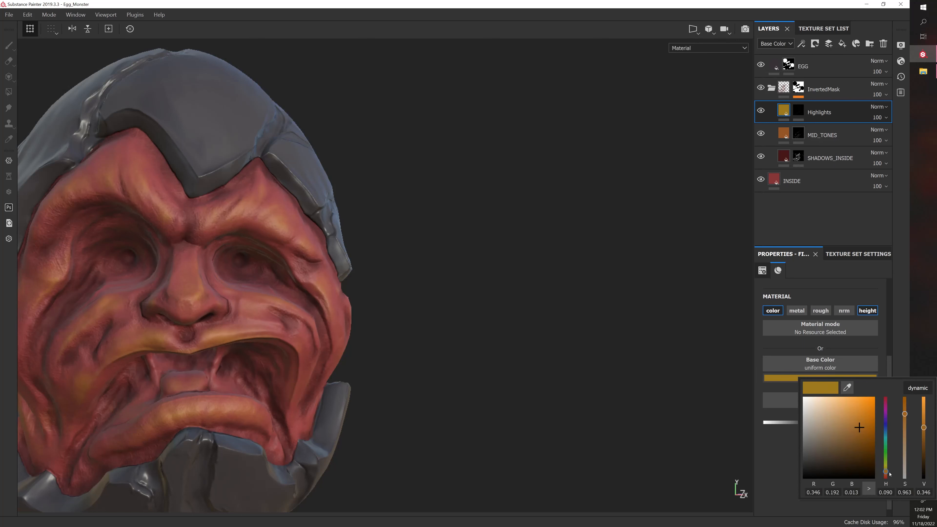
pyautogui.moveTo(890, 475); pyautogui.dragTo(889, 475)
pyautogui.moveTo(860, 417)
pyautogui.mouseDown()
pyautogui.moveTo(846, 406)
pyautogui.moveTo(832, 411)
pyautogui.moveTo(847, 414)
pyautogui.mouseUp()
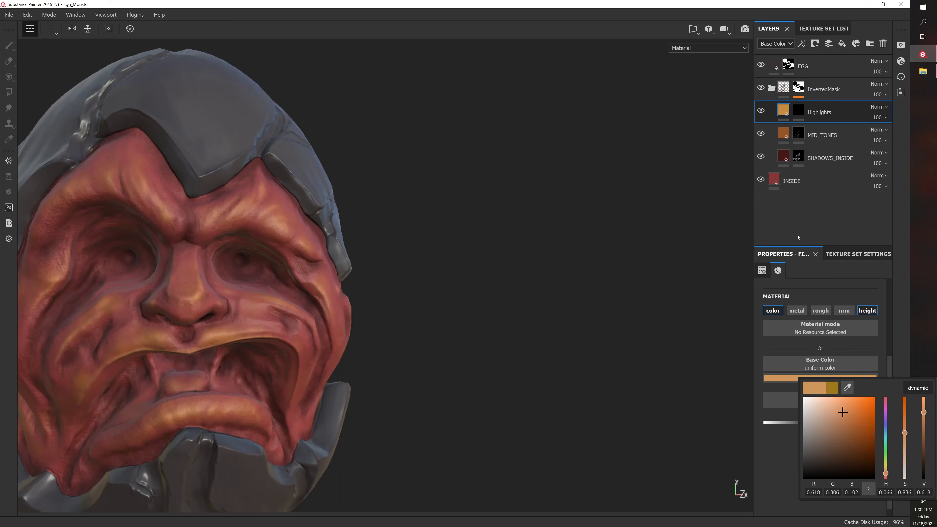
pyautogui.click(760, 109)
pyautogui.click(761, 111)
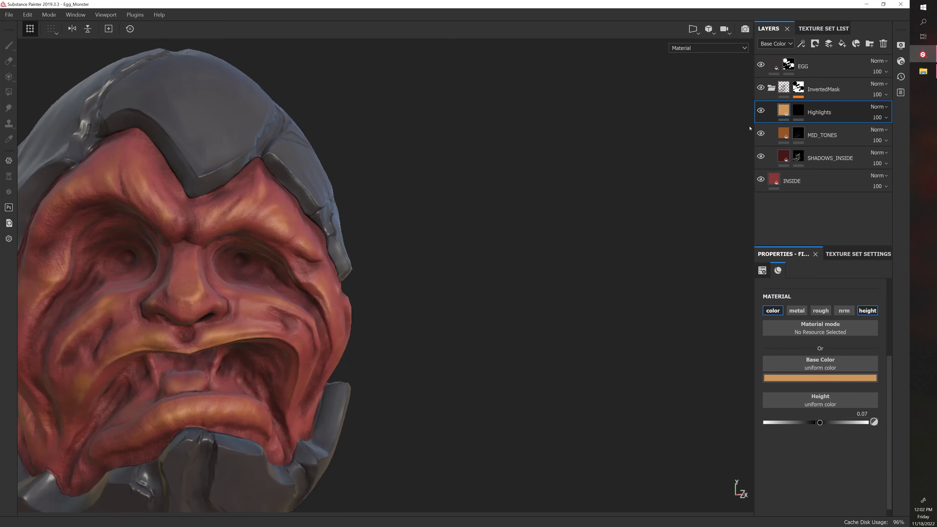
# Examine the recolored highlights on the monster's face from the front and both sides
pyautogui.scroll(-6, 444, 272)
pyautogui.keyDown('alt'); pyautogui.moveTo(425, 283); pyautogui.dragTo(446, 288); pyautogui.keyUp('alt')
pyautogui.keyDown('alt'); pyautogui.moveTo(425, 278); pyautogui.dragTo(455, 290, button='right'); pyautogui.keyUp('alt')
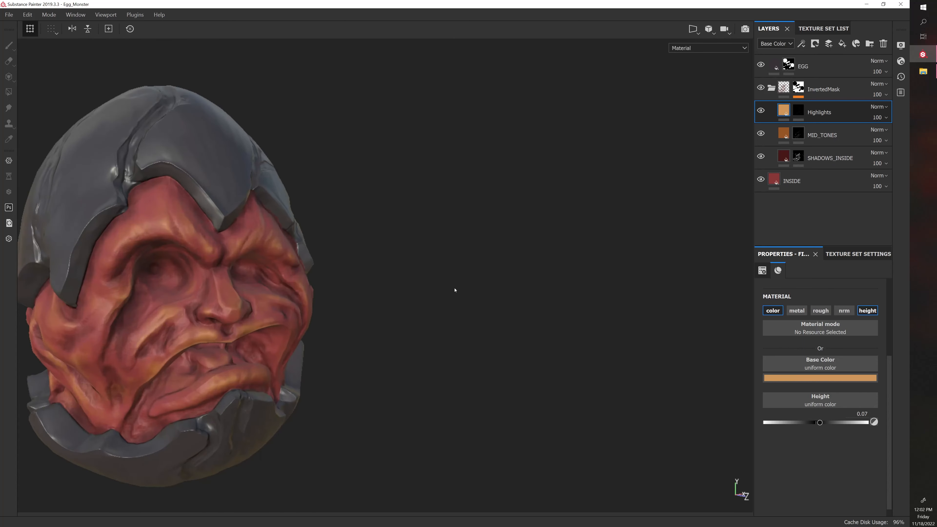
pyautogui.keyDown('alt'); pyautogui.moveTo(454, 290); pyautogui.dragTo(434, 281); pyautogui.keyUp('alt')
pyautogui.keyDown('alt'); pyautogui.moveTo(434, 281); pyautogui.dragTo(483, 286, button='right'); pyautogui.keyUp('alt')
pyautogui.keyDown('alt'); pyautogui.moveTo(483, 286); pyautogui.dragTo(434, 279); pyautogui.keyUp('alt')
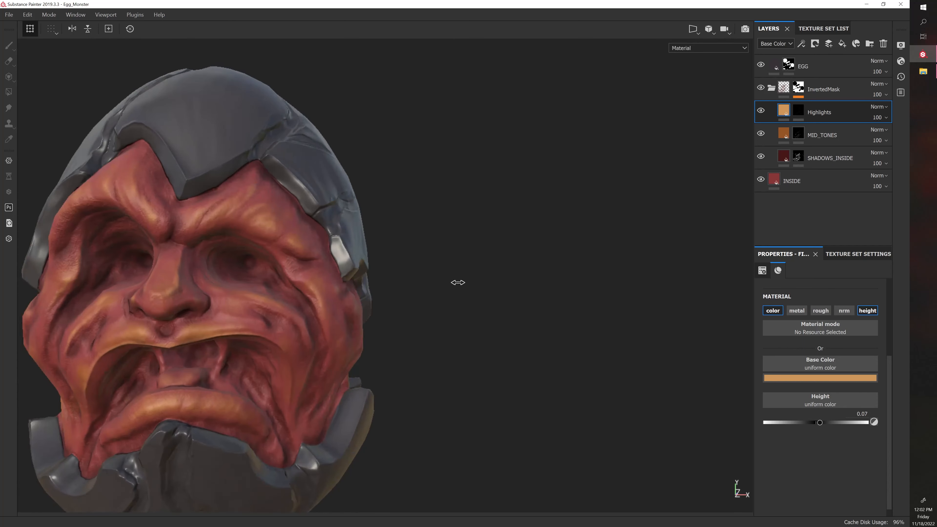
pyautogui.keyDown('alt'); pyautogui.moveTo(527, 290); pyautogui.dragTo(519, 317); pyautogui.keyUp('alt')
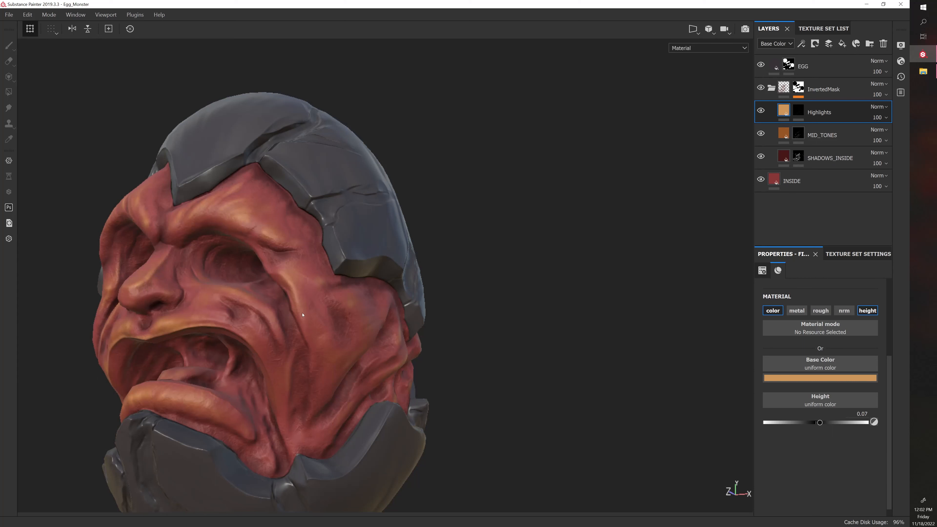
# Return to the Highlights mask and paint highlights on the monster's left cheek with brush size 8.33
pyautogui.click(798, 110)
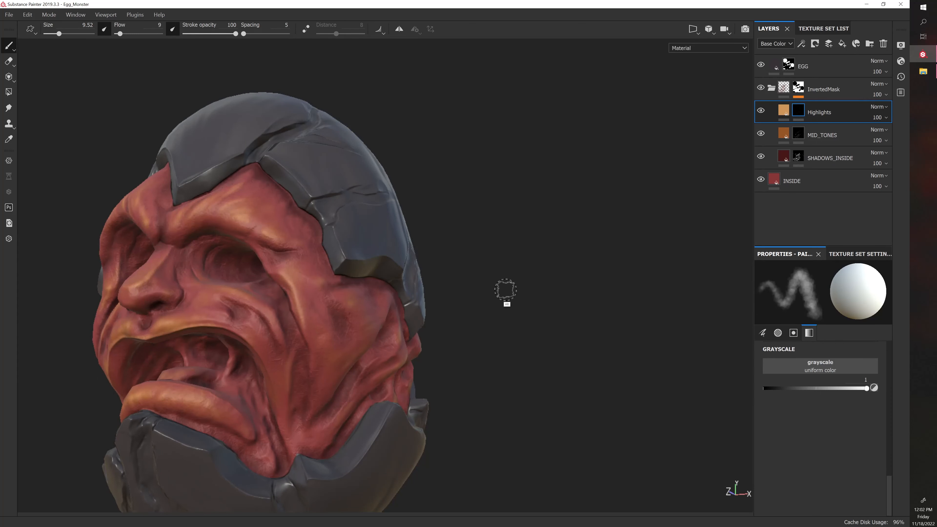
pyautogui.keyDown('alt'); pyautogui.moveTo(504, 293); pyautogui.dragTo(522, 267); pyautogui.keyUp('alt')
pyautogui.press('[')
pyautogui.press('[')
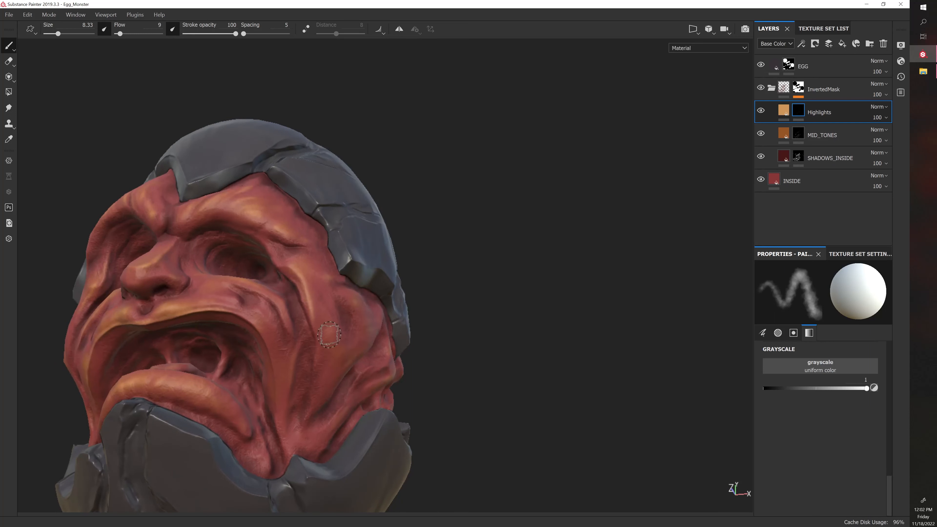
pyautogui.moveTo(539, 328)
pyautogui.keyDown('alt'); pyautogui.mouseDown()
pyautogui.moveTo(446, 311)
pyautogui.moveTo(493, 379)
pyautogui.moveTo(516, 369)
pyautogui.mouseUp(); pyautogui.keyUp('alt')
pyautogui.press(']')
pyautogui.press(']')
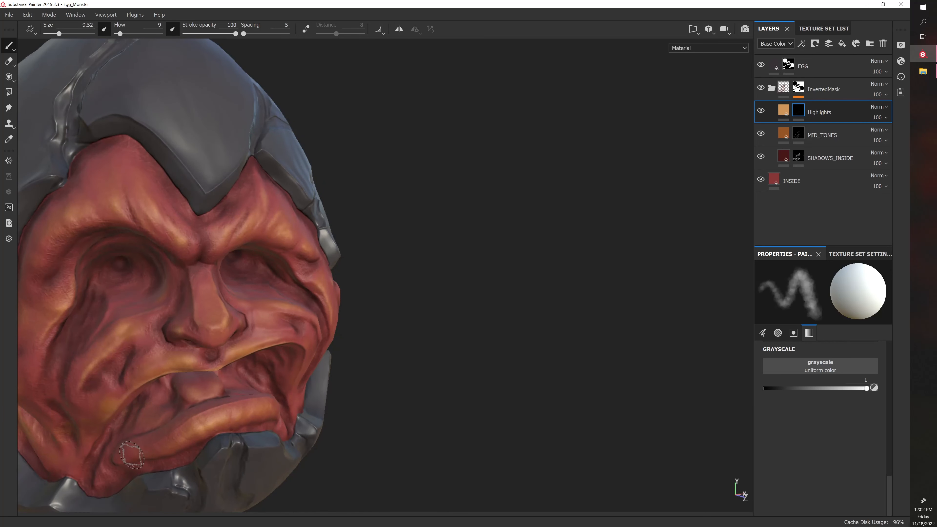
# Reduce the brush size to 6.19 and paint fine highlights along the lower lip
pyautogui.press('[')
pyautogui.press('[')
pyautogui.press('[')
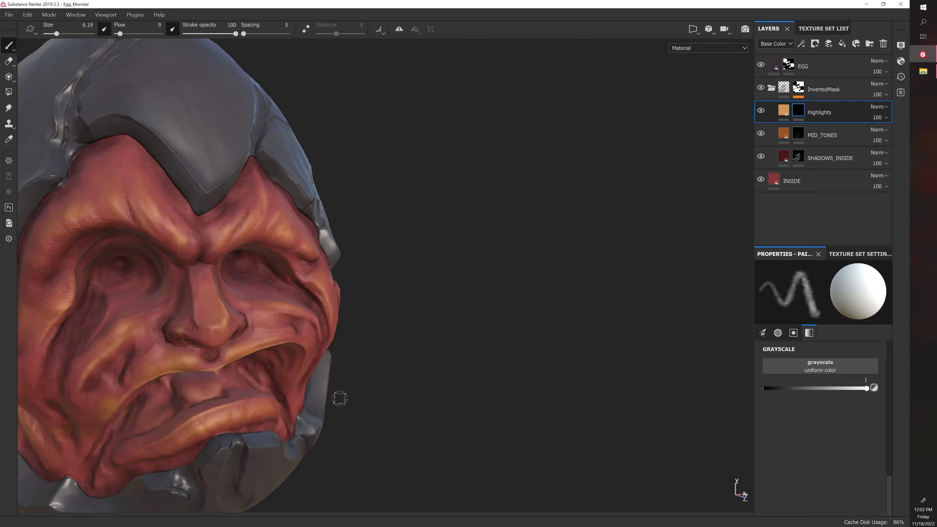
pyautogui.moveTo(339, 399)
pyautogui.keyDown('alt'); pyautogui.mouseDown()
pyautogui.moveTo(391, 417)
pyautogui.moveTo(242, 440)
pyautogui.moveTo(203, 383)
pyautogui.mouseUp(); pyautogui.keyUp('alt')
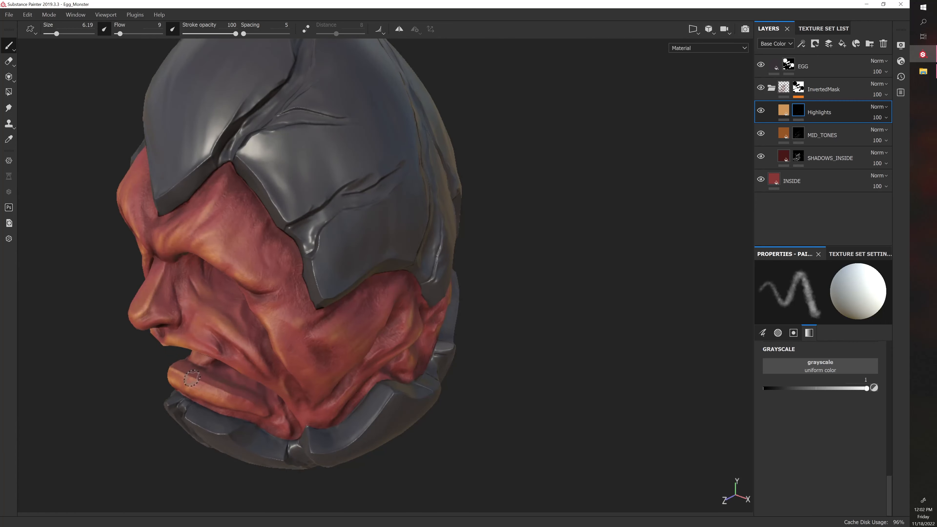
pyautogui.keyDown('alt'); pyautogui.moveTo(184, 482); pyautogui.dragTo(218, 438); pyautogui.keyUp('alt')
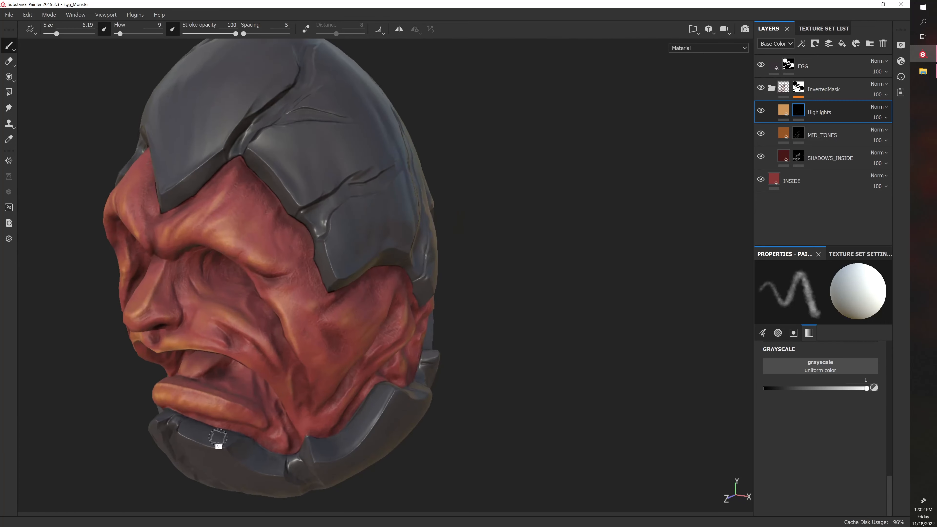
pyautogui.keyDown('alt'); pyautogui.moveTo(214, 363); pyautogui.dragTo(336, 340); pyautogui.keyUp('alt')
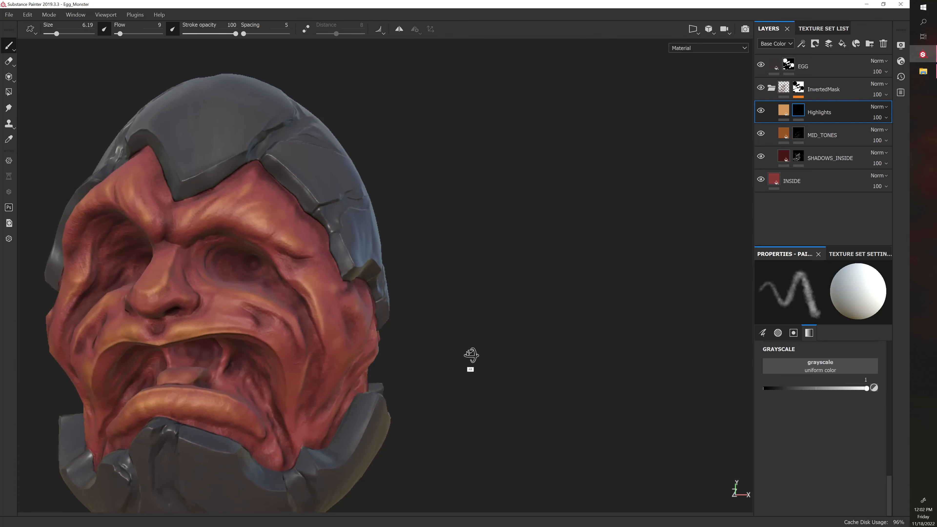
# Paint fine highlights with brush size 6.19 on the flesh folds around the left corner of the monster's mouth
pyautogui.keyDown('alt'); pyautogui.moveTo(471, 360); pyautogui.dragTo(170, 313); pyautogui.keyUp('alt')
pyautogui.keyDown('alt'); pyautogui.moveTo(226, 297); pyautogui.dragTo(411, 370); pyautogui.keyUp('alt')
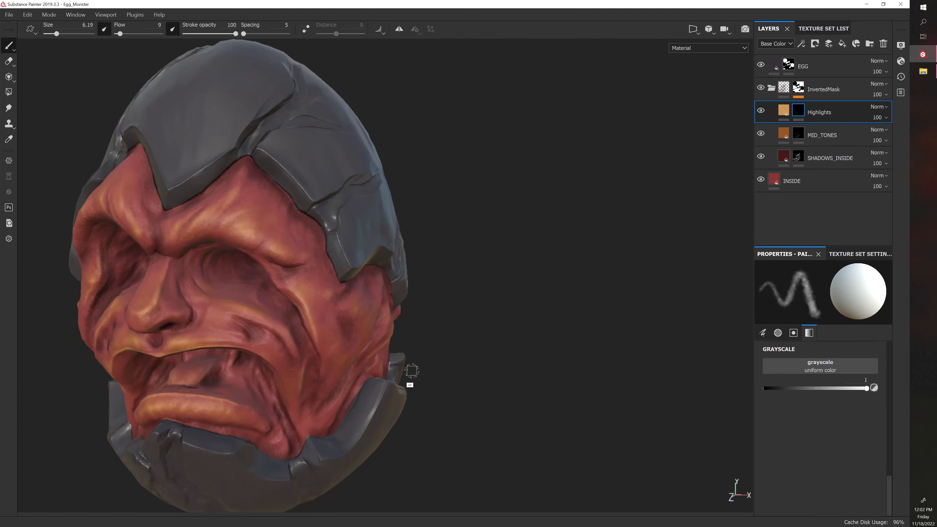
pyautogui.moveTo(244, 337)
pyautogui.keyDown('alt'); pyautogui.mouseDown()
pyautogui.moveTo(449, 278)
pyautogui.moveTo(254, 326)
pyautogui.mouseUp(); pyautogui.keyUp('alt')
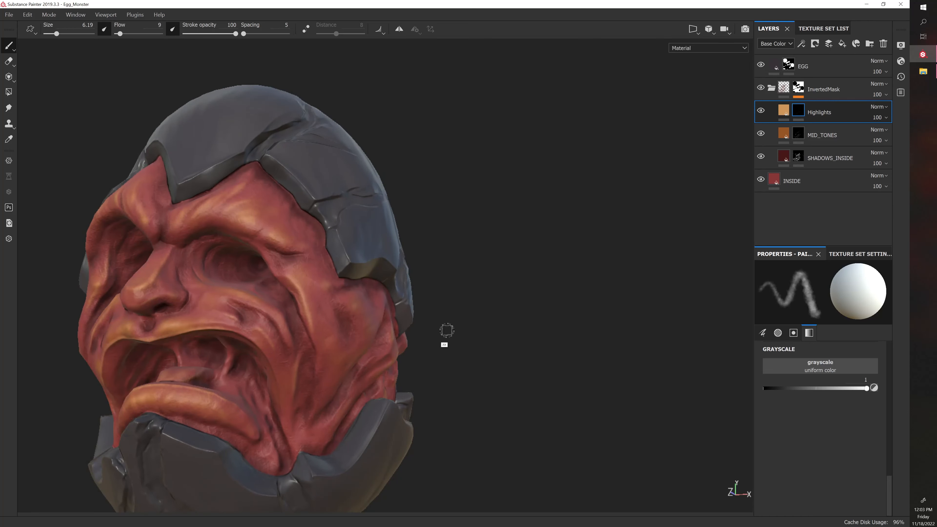
pyautogui.keyDown('alt'); pyautogui.moveTo(447, 331); pyautogui.dragTo(498, 273); pyautogui.keyUp('alt')
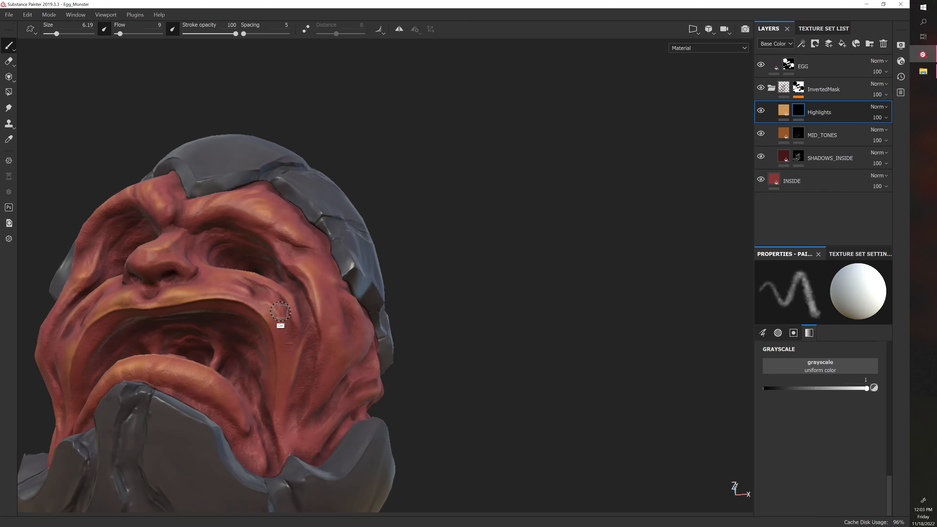
pyautogui.keyDown('alt'); pyautogui.moveTo(428, 297); pyautogui.dragTo(257, 326); pyautogui.keyUp('alt')
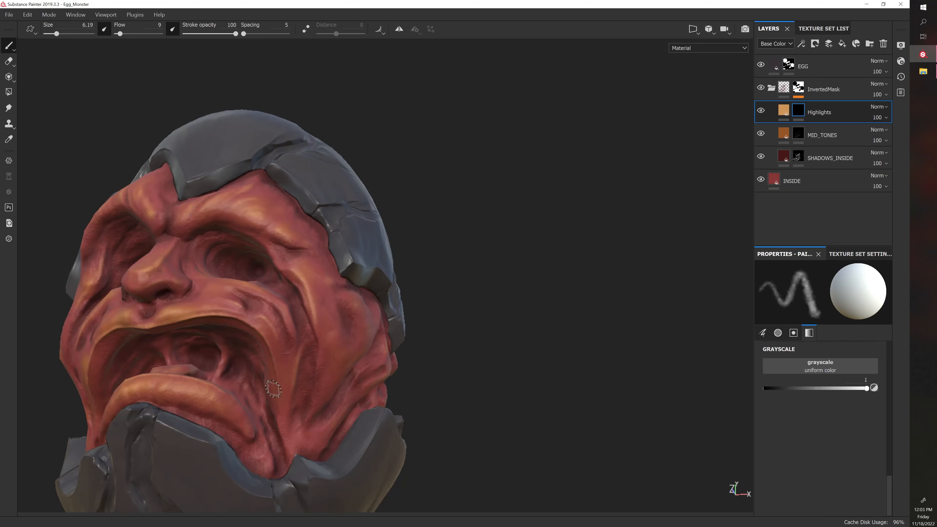
pyautogui.keyDown('alt'); pyautogui.moveTo(463, 336); pyautogui.dragTo(441, 358); pyautogui.keyUp('alt')
# Paint highlights along the raised folds of the monster's left cheek, jaw and neck
pyautogui.keyDown('alt'); pyautogui.moveTo(491, 342); pyautogui.dragTo(334, 325); pyautogui.keyUp('alt')
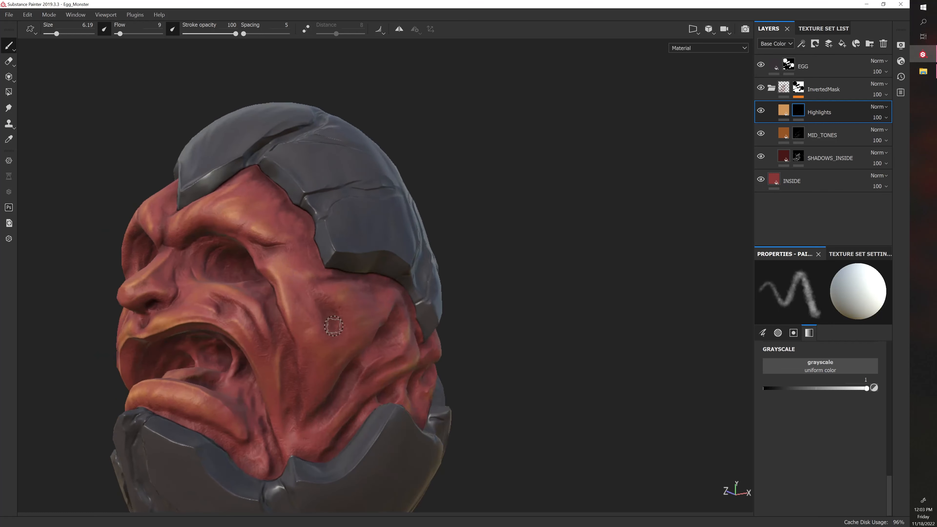
pyautogui.keyDown('alt'); pyautogui.moveTo(464, 255); pyautogui.dragTo(481, 307); pyautogui.keyUp('alt')
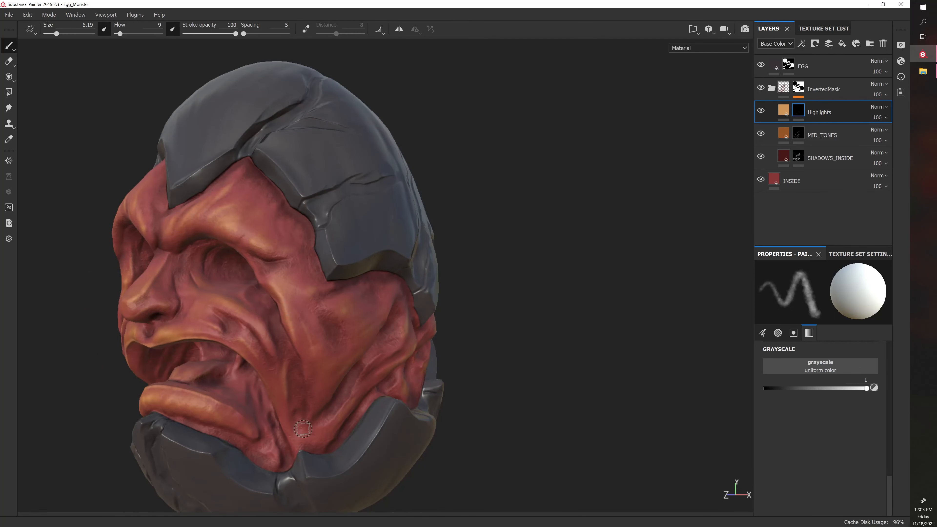
pyautogui.keyDown('alt'); pyautogui.moveTo(456, 364); pyautogui.dragTo(460, 334); pyautogui.keyUp('alt')
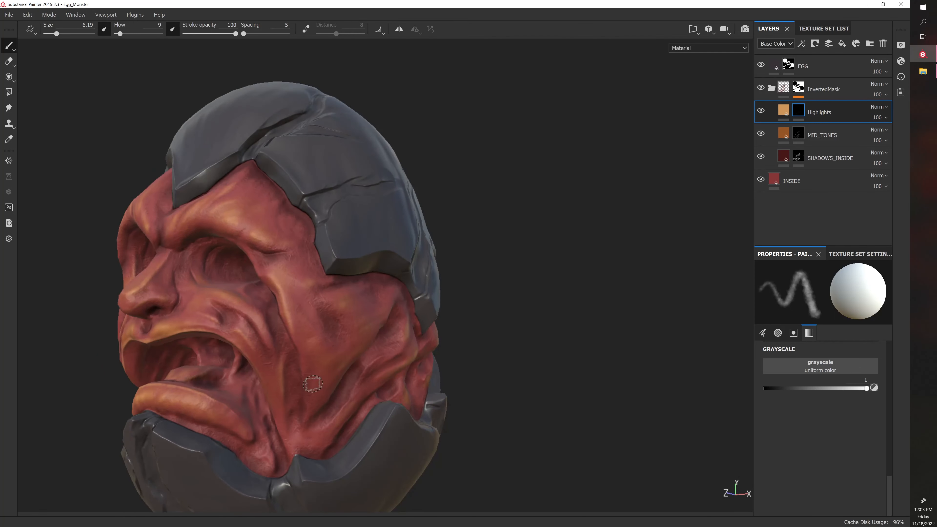
pyautogui.keyDown('alt'); pyautogui.moveTo(522, 421); pyautogui.dragTo(338, 409); pyautogui.keyUp('alt')
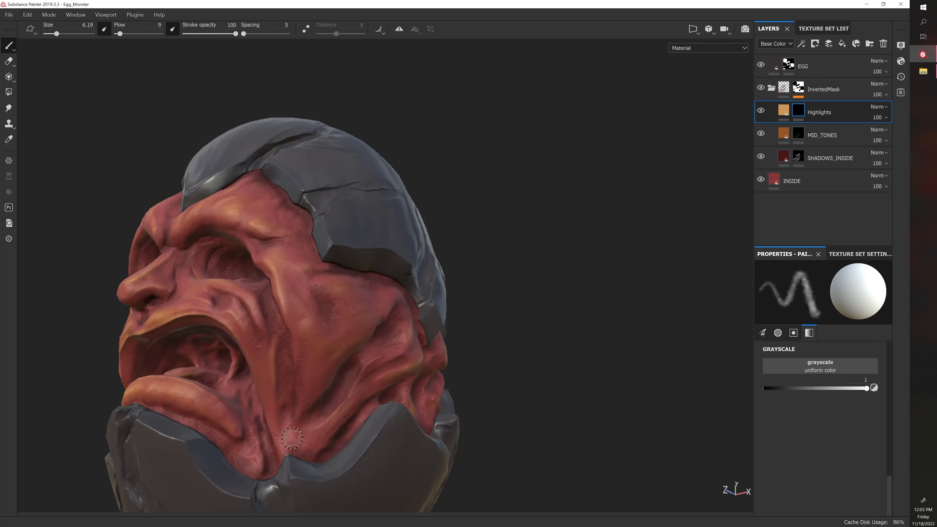
pyautogui.keyDown('alt'); pyautogui.moveTo(480, 408); pyautogui.dragTo(369, 373); pyautogui.keyUp('alt')
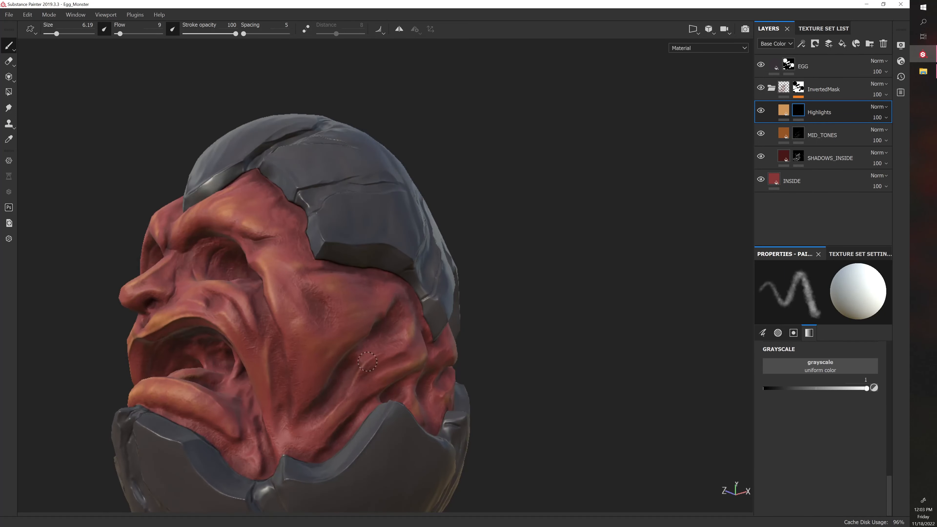
# Paint broader highlights over the left cheek and the side of the head, enlarging the brush to 9.55 and 10.83
pyautogui.keyDown('alt'); pyautogui.moveTo(524, 375); pyautogui.dragTo(471, 411); pyautogui.keyUp('alt')
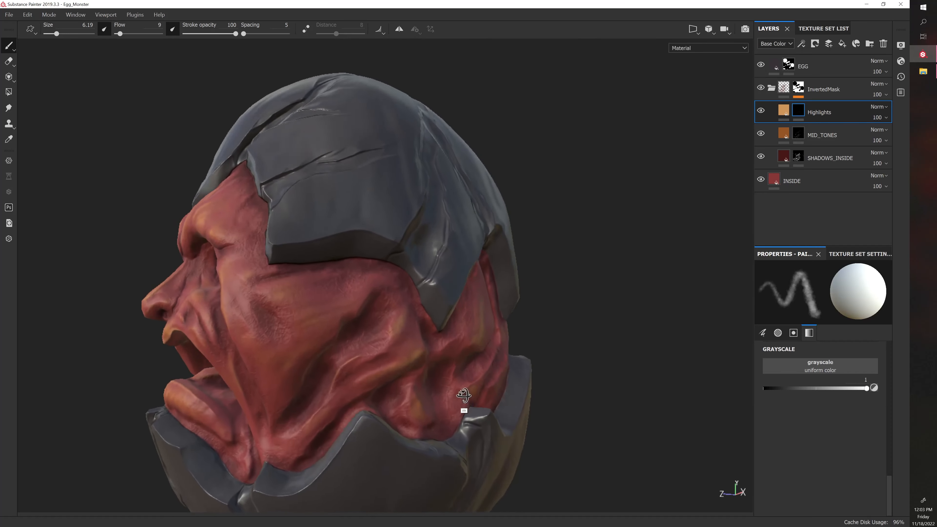
pyautogui.keyDown('shift'); pyautogui.moveTo(459, 380); pyautogui.dragTo(481, 396, button='right'); pyautogui.keyUp('shift')
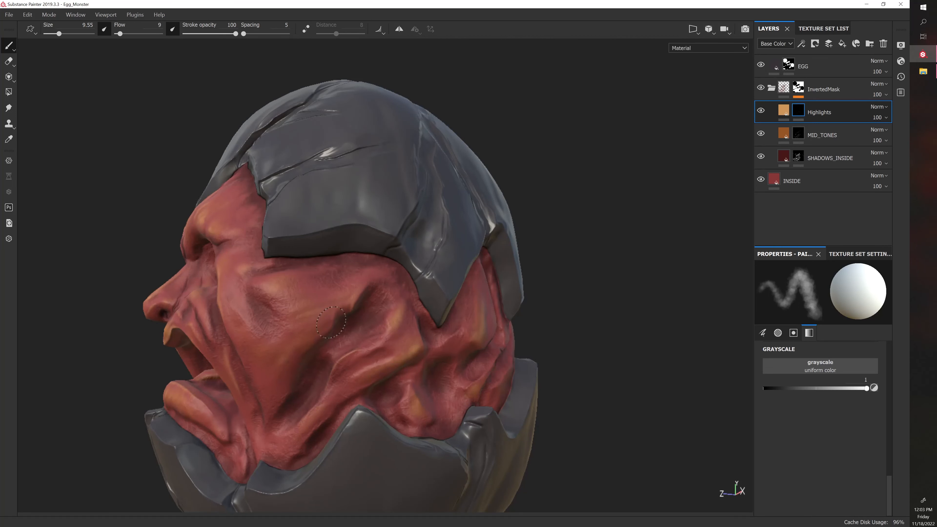
pyautogui.moveTo(583, 338)
pyautogui.keyDown('alt'); pyautogui.mouseDown()
pyautogui.moveTo(663, 328)
pyautogui.moveTo(630, 328)
pyautogui.mouseUp(); pyautogui.keyUp('alt')
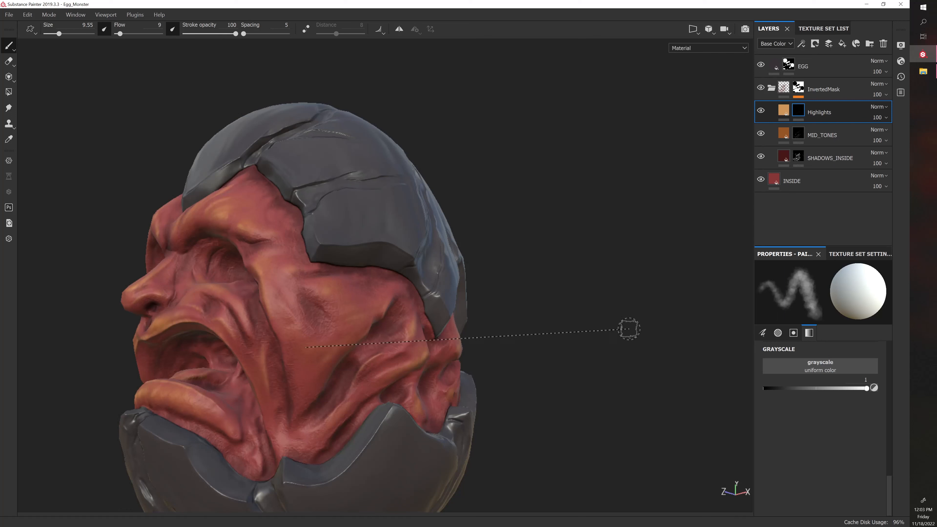
pyautogui.keyDown('shift'); pyautogui.moveTo(629, 329); pyautogui.dragTo(534, 366, button='right'); pyautogui.keyUp('shift')
pyautogui.keyDown('alt'); pyautogui.moveTo(522, 369); pyautogui.dragTo(527, 316, button='middle'); pyautogui.keyUp('alt')
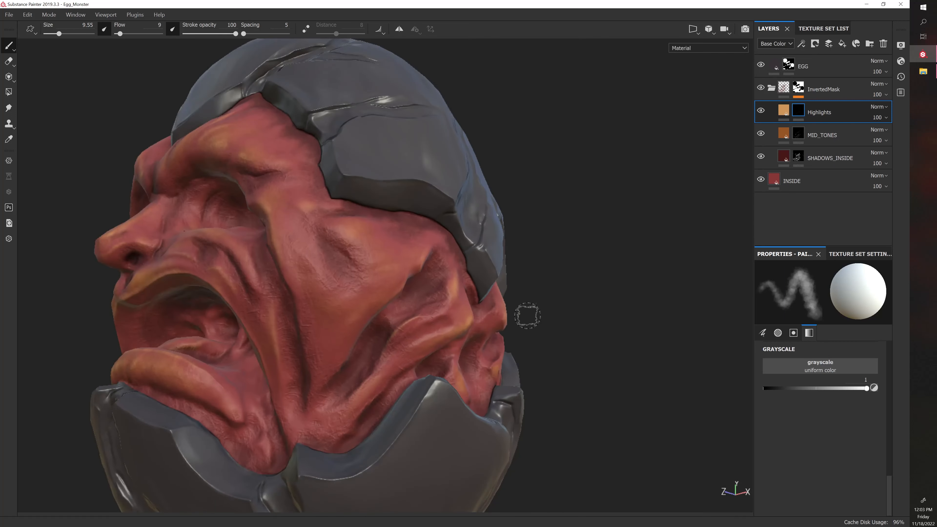
pyautogui.keyDown('ctrl'); pyautogui.moveTo(527, 316); pyautogui.dragTo(532, 316, button='right'); pyautogui.keyUp('ctrl')
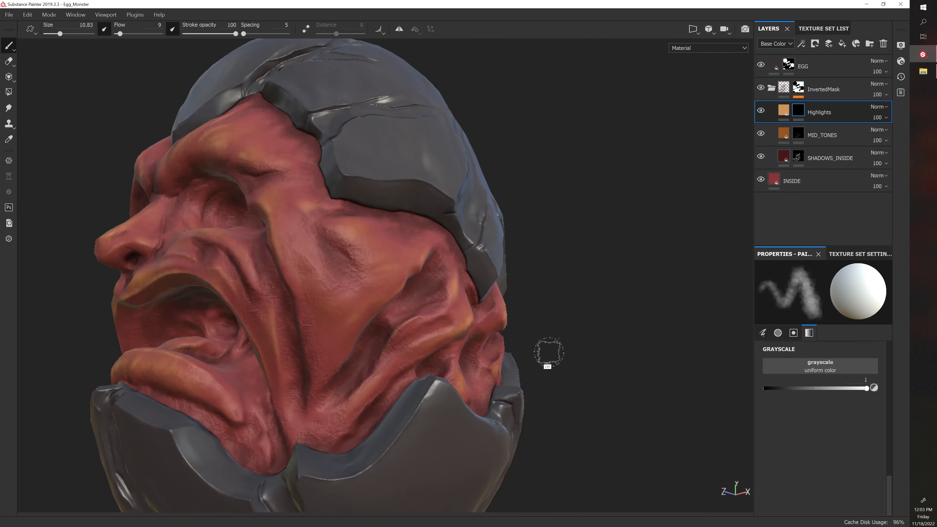
pyautogui.keyDown('shift'); pyautogui.moveTo(560, 356); pyautogui.dragTo(543, 352, button='right'); pyautogui.keyUp('shift')
pyautogui.keyDown('alt'); pyautogui.moveTo(576, 348); pyautogui.dragTo(688, 352); pyautogui.keyUp('alt')
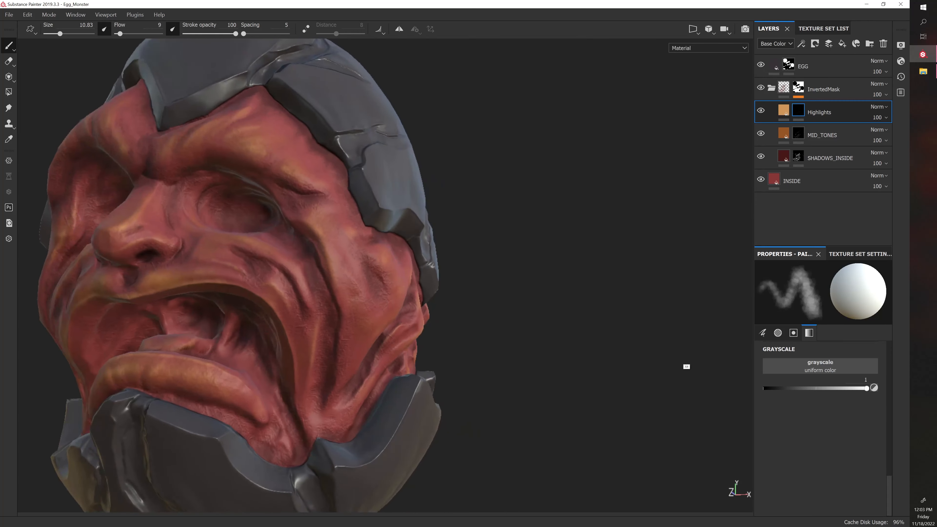
pyautogui.moveTo(605, 337)
pyautogui.keyDown('alt'); pyautogui.mouseDown()
pyautogui.moveTo(577, 335)
pyautogui.moveTo(642, 344)
pyautogui.mouseUp(); pyautogui.keyUp('alt')
pyautogui.keyDown('alt'); pyautogui.moveTo(529, 336); pyautogui.dragTo(553, 325, button='middle'); pyautogui.keyUp('alt')
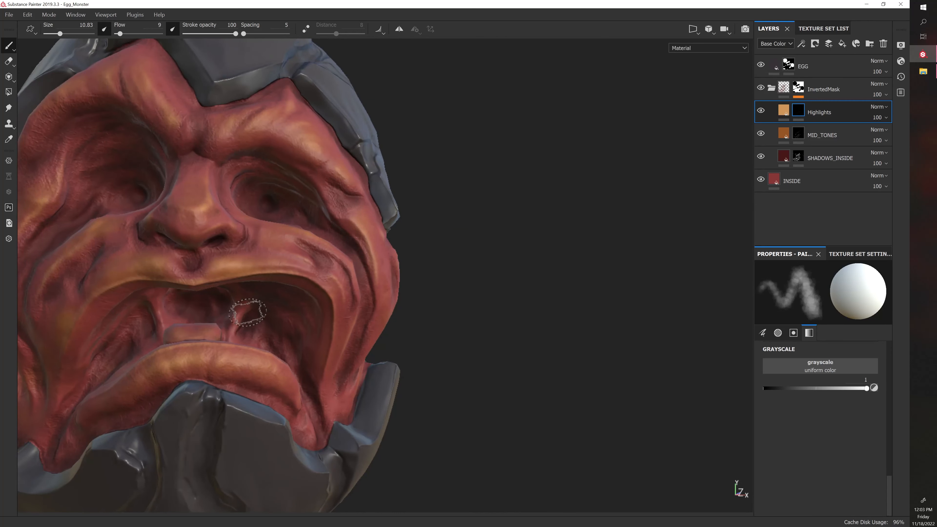
# Reduce the brush size to 6.19 and paint thin highlights on the flesh strands inside the mouth
pyautogui.press('[')
pyautogui.press('[')
pyautogui.press('[')
pyautogui.moveTo(241, 313); pyautogui.dragTo(233, 332)
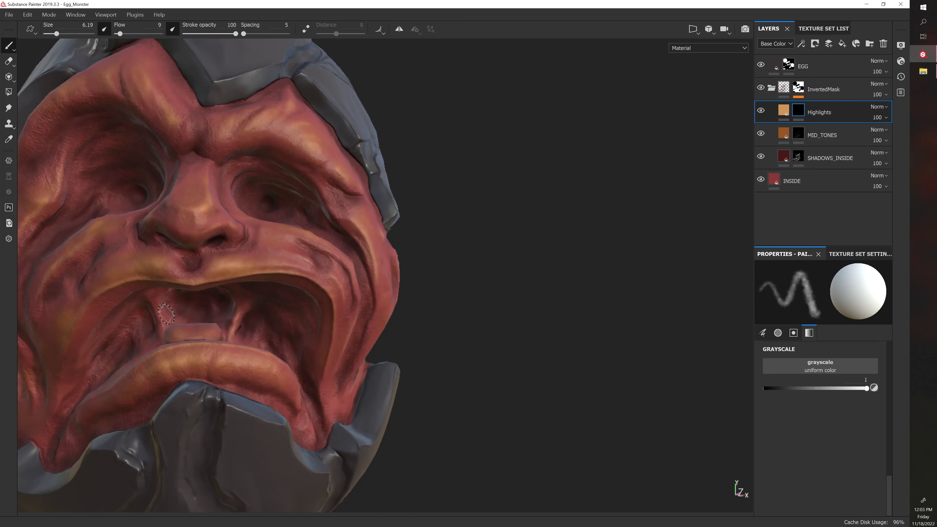
pyautogui.keyDown('alt'); pyautogui.moveTo(427, 294); pyautogui.dragTo(498, 249); pyautogui.keyUp('alt')
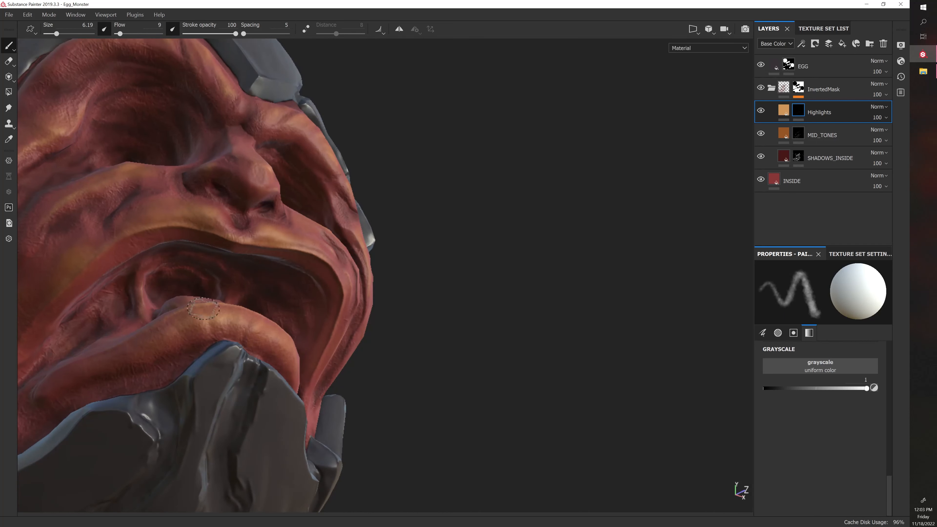
pyautogui.moveTo(434, 304)
pyautogui.keyDown('alt'); pyautogui.mouseDown()
pyautogui.moveTo(366, 335)
pyautogui.moveTo(416, 364)
pyautogui.moveTo(380, 341)
pyautogui.mouseUp(); pyautogui.keyUp('alt')
# Paint fine highlights on the inner edge of the right eye socket beside the nose
pyautogui.keyDown('alt'); pyautogui.moveTo(449, 312); pyautogui.dragTo(437, 289); pyautogui.keyUp('alt')
pyautogui.moveTo(425, 286)
pyautogui.keyDown('alt'); pyautogui.mouseDown(button='right')
pyautogui.moveTo(444, 296)
pyautogui.moveTo(412, 291)
pyautogui.mouseUp(button='right'); pyautogui.keyUp('alt')
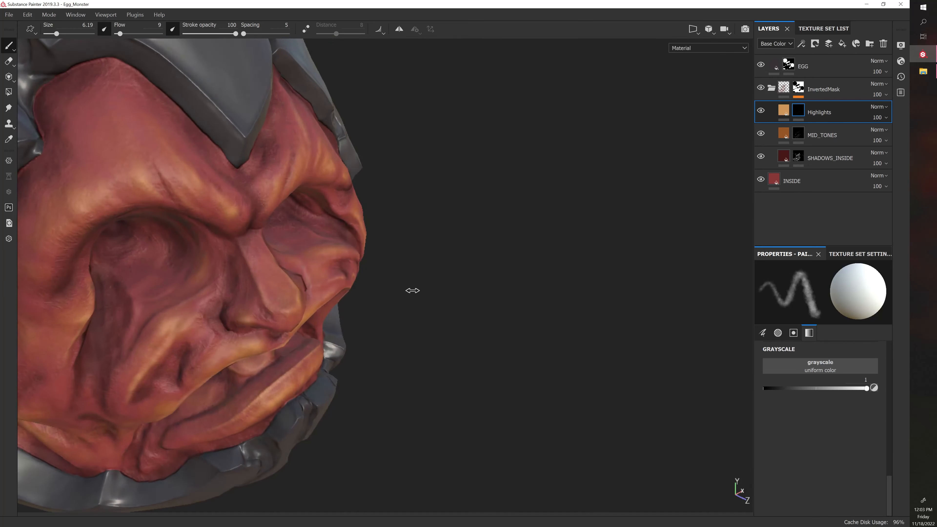
pyautogui.moveTo(460, 311)
pyautogui.keyDown('alt'); pyautogui.mouseDown()
pyautogui.moveTo(479, 312)
pyautogui.moveTo(494, 296)
pyautogui.mouseUp(); pyautogui.keyUp('alt')
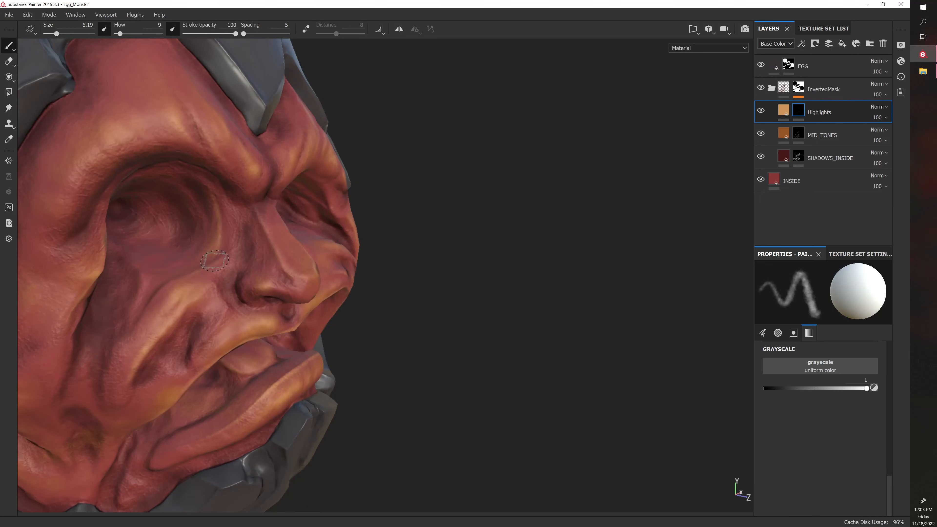
pyautogui.moveTo(363, 216)
pyautogui.keyDown('alt'); pyautogui.mouseDown()
pyautogui.moveTo(422, 222)
pyautogui.moveTo(287, 214)
pyautogui.mouseUp(); pyautogui.keyUp('alt')
pyautogui.keyDown('alt'); pyautogui.moveTo(450, 217); pyautogui.dragTo(324, 195); pyautogui.keyUp('alt')
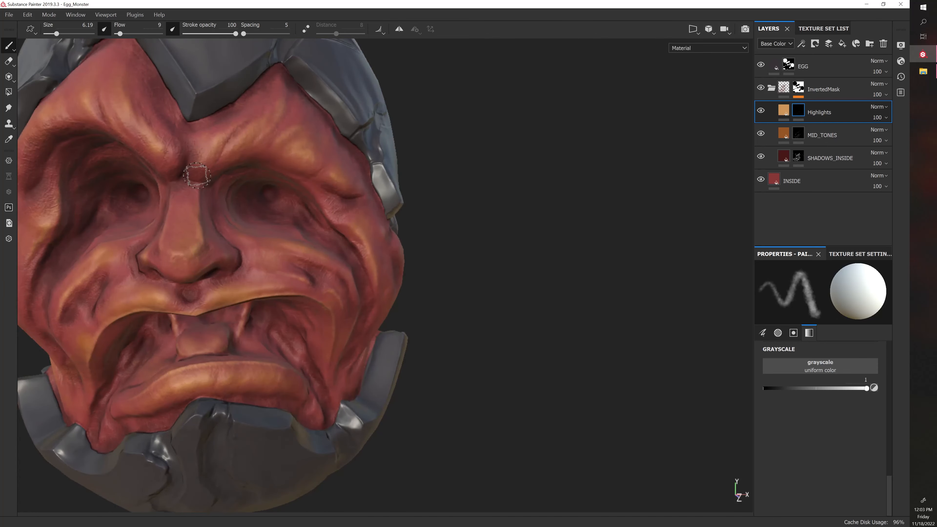
# Paint highlights along the monster's left brow ridge toward the temple
pyautogui.keyDown('alt'); pyautogui.moveTo(427, 176); pyautogui.dragTo(269, 141); pyautogui.keyUp('alt')
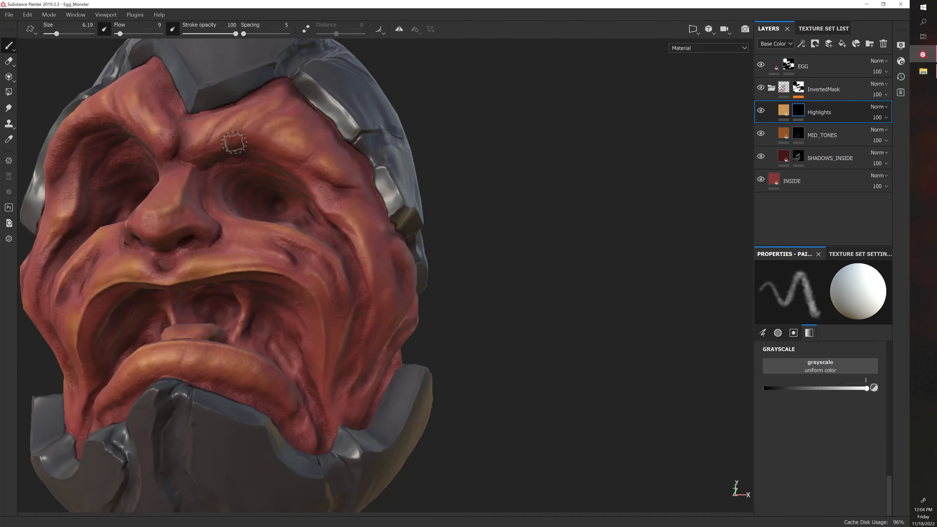
pyautogui.keyDown('alt'); pyautogui.moveTo(449, 154); pyautogui.dragTo(440, 189); pyautogui.keyUp('alt')
pyautogui.keyDown('alt'); pyautogui.moveTo(541, 153); pyautogui.dragTo(550, 185); pyautogui.keyUp('alt')
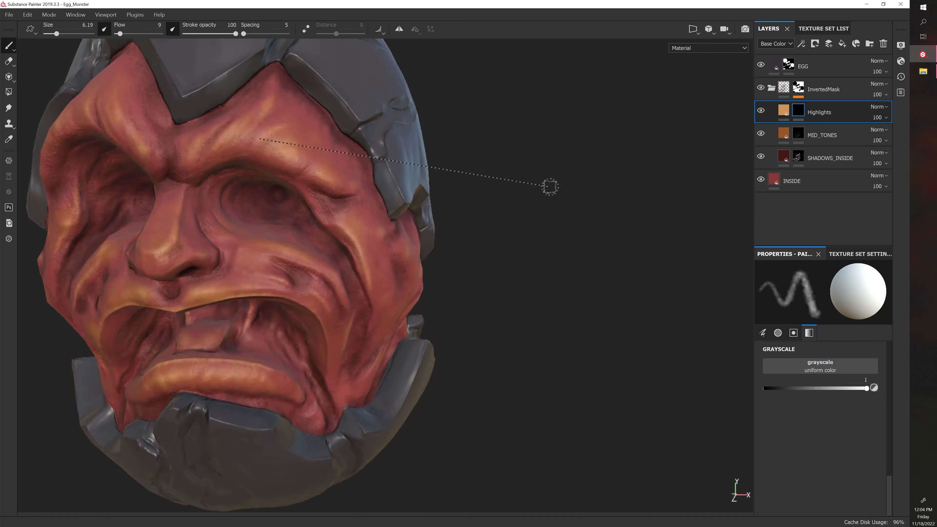
pyautogui.keyDown('alt'); pyautogui.moveTo(550, 186); pyautogui.dragTo(509, 197, button='right'); pyautogui.keyUp('alt')
pyautogui.keyDown('alt'); pyautogui.moveTo(506, 197); pyautogui.dragTo(504, 289, button='middle'); pyautogui.keyUp('alt')
pyautogui.keyDown('alt'); pyautogui.moveTo(504, 289); pyautogui.dragTo(541, 247); pyautogui.keyUp('alt')
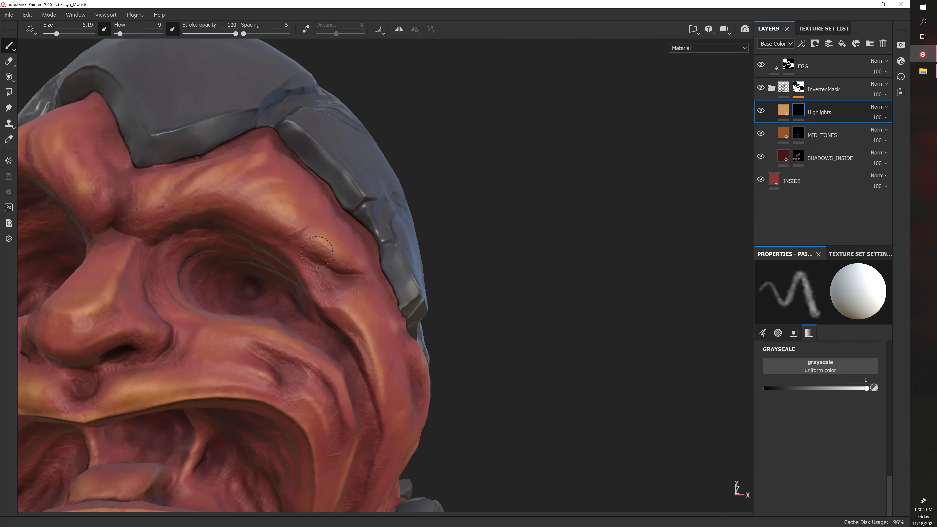
pyautogui.keyDown('alt'); pyautogui.moveTo(404, 276); pyautogui.dragTo(370, 294); pyautogui.keyUp('alt')
pyautogui.moveTo(446, 323)
pyautogui.keyDown('alt'); pyautogui.mouseDown()
pyautogui.moveTo(459, 314)
pyautogui.moveTo(453, 311)
pyautogui.mouseUp(); pyautogui.keyUp('alt')
pyautogui.keyDown('alt'); pyautogui.moveTo(395, 250); pyautogui.dragTo(425, 287); pyautogui.keyUp('alt')
# Increase the brush size to 8.35 and paint highlights around the left eye socket and temple
pyautogui.press(']')
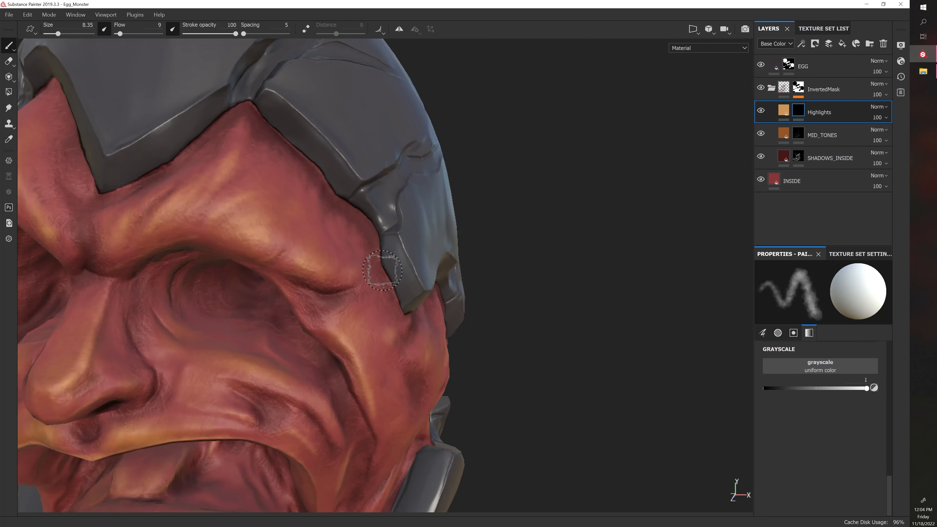
pyautogui.keyDown('alt'); pyautogui.moveTo(504, 295); pyautogui.dragTo(469, 303); pyautogui.keyUp('alt')
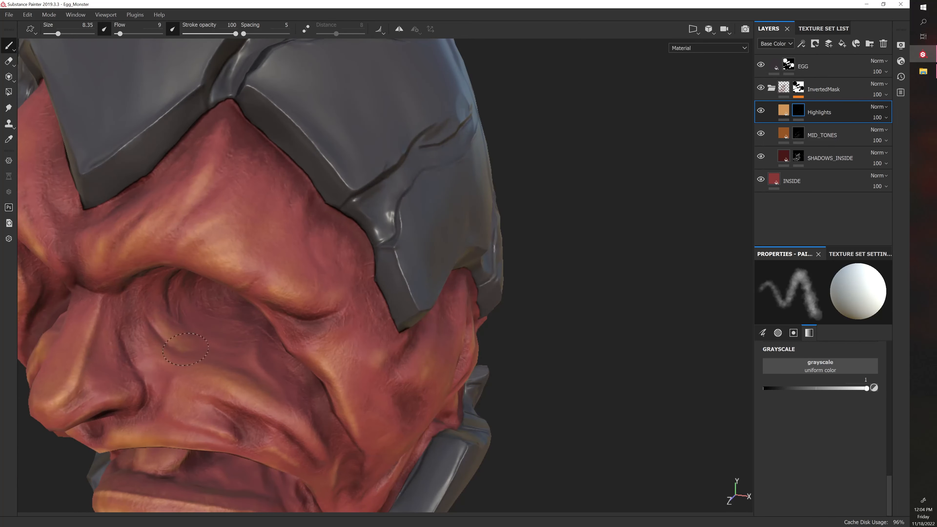
pyautogui.keyDown('alt'); pyautogui.moveTo(570, 296); pyautogui.dragTo(595, 278); pyautogui.keyUp('alt')
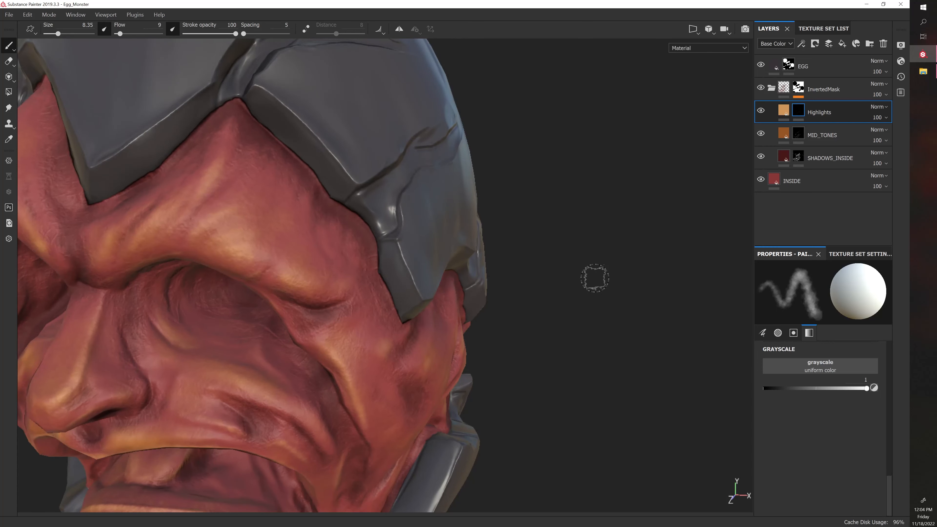
pyautogui.keyDown('alt'); pyautogui.moveTo(541, 314); pyautogui.dragTo(369, 291); pyautogui.keyUp('alt')
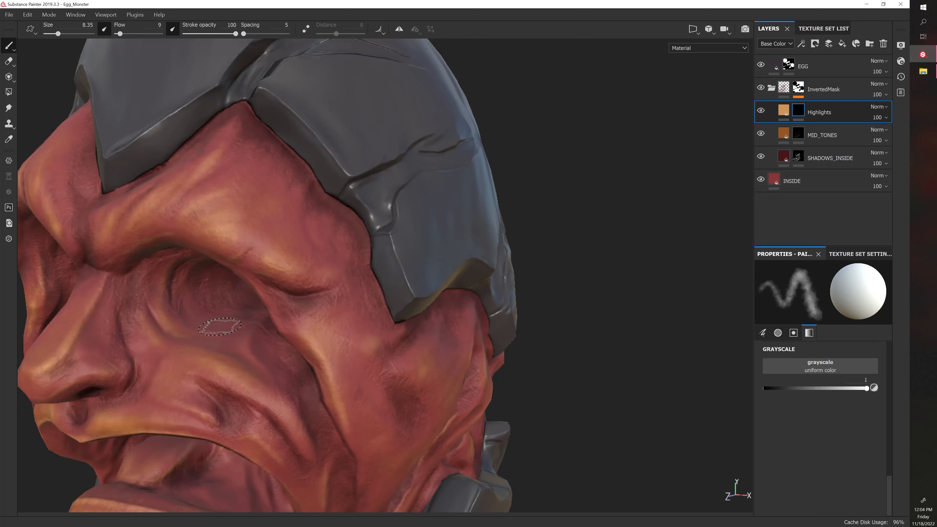
pyautogui.keyDown('alt'); pyautogui.moveTo(566, 328); pyautogui.dragTo(659, 370); pyautogui.keyUp('alt')
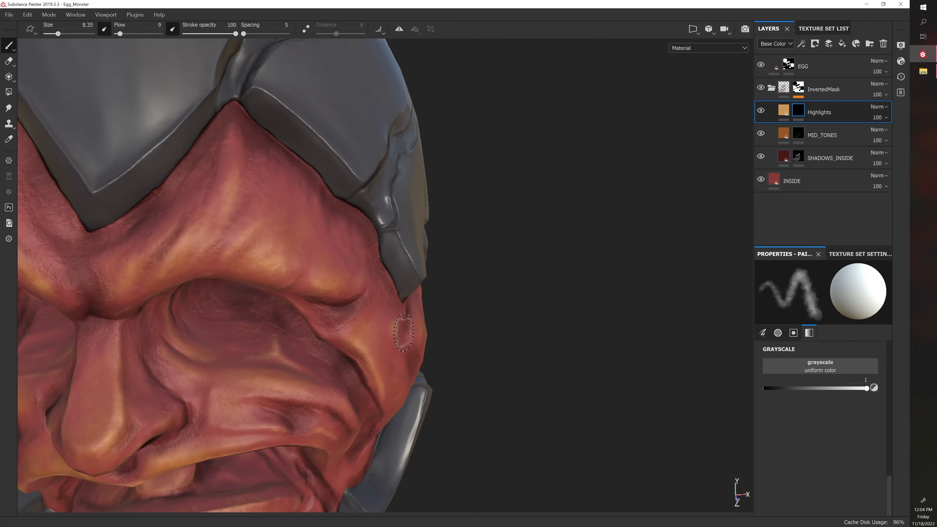
# Paint highlights on the skin folds beneath the monster's right eye socket
pyautogui.moveTo(404, 332)
pyautogui.keyDown('alt'); pyautogui.mouseDown()
pyautogui.moveTo(540, 330)
pyautogui.moveTo(506, 341)
pyautogui.moveTo(469, 326)
pyautogui.moveTo(544, 265)
pyautogui.moveTo(540, 315)
pyautogui.mouseUp(); pyautogui.keyUp('alt')
pyautogui.keyDown('alt'); pyautogui.moveTo(480, 331); pyautogui.dragTo(418, 351); pyautogui.keyUp('alt')
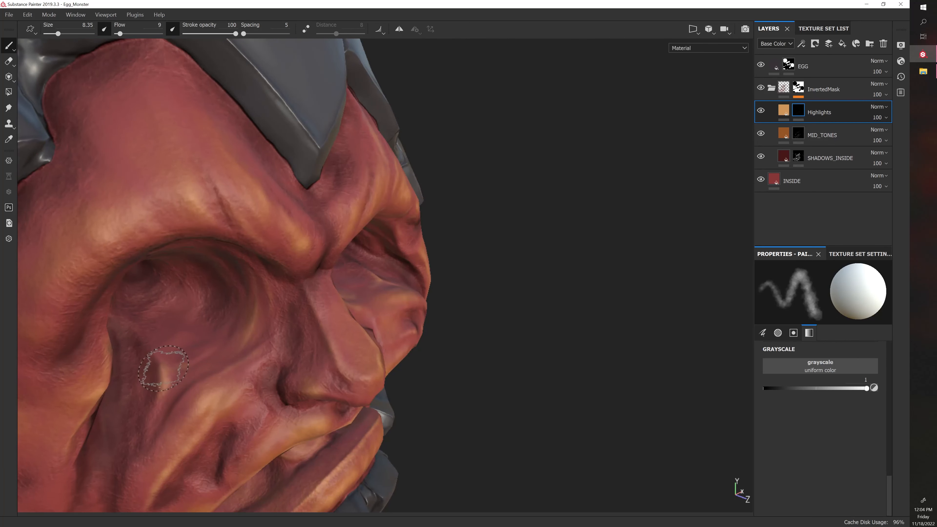
pyautogui.keyDown('alt'); pyautogui.moveTo(310, 330); pyautogui.dragTo(233, 280); pyautogui.keyUp('alt')
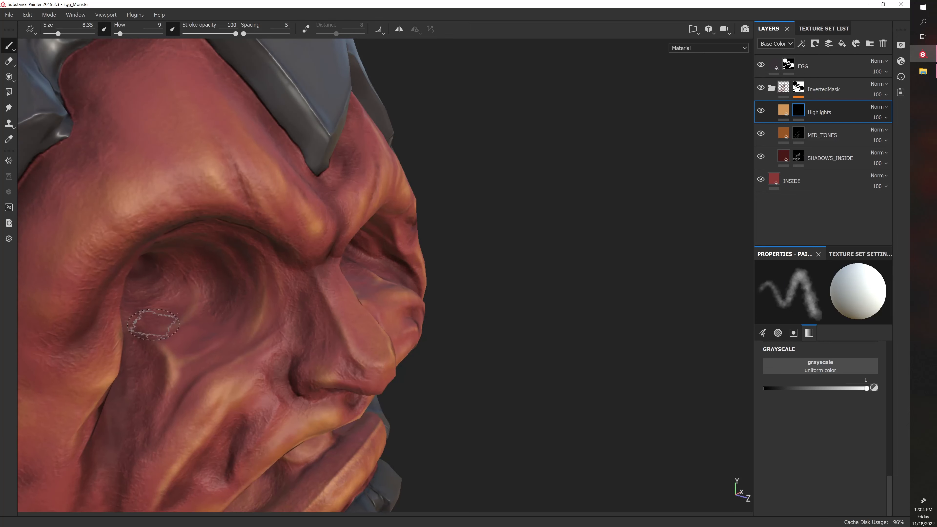
pyautogui.moveTo(176, 335); pyautogui.dragTo(221, 340)
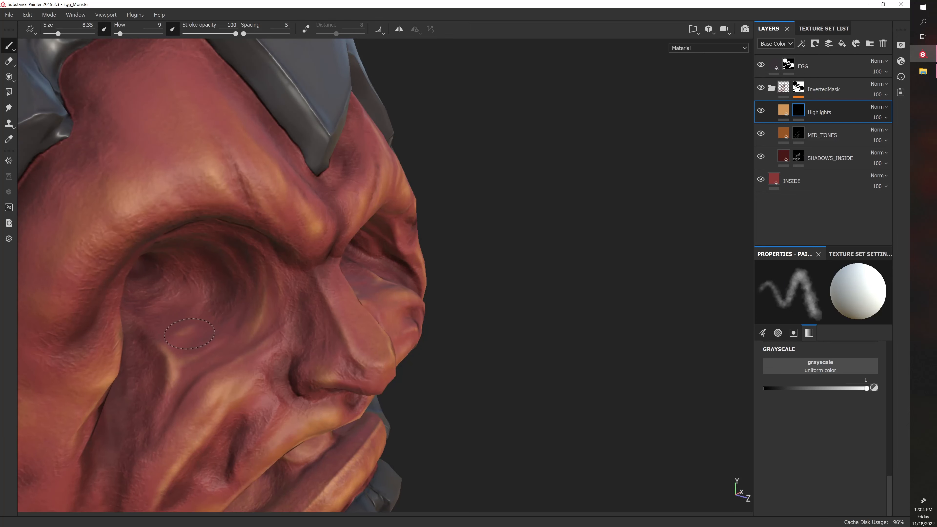
pyautogui.keyDown('alt'); pyautogui.moveTo(492, 343); pyautogui.dragTo(412, 361); pyautogui.keyUp('alt')
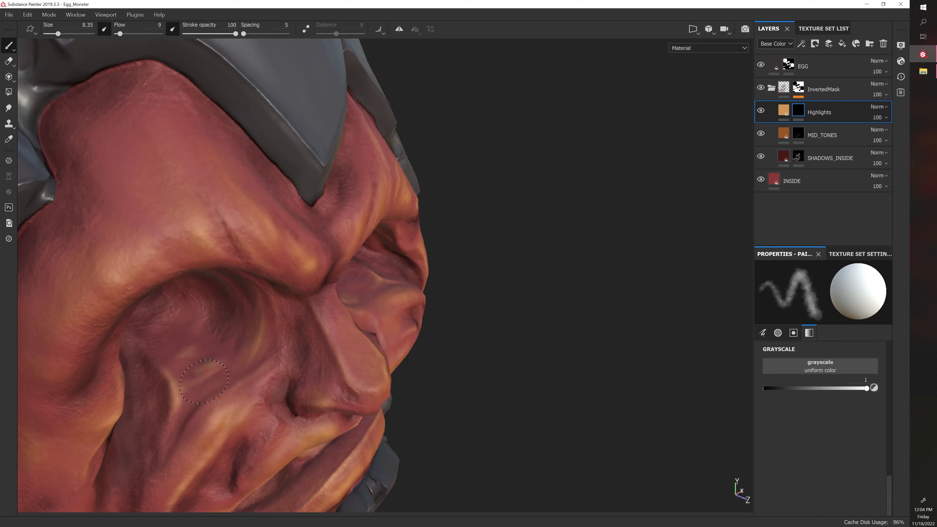
pyautogui.moveTo(223, 378)
pyautogui.keyDown('alt'); pyautogui.mouseDown()
pyautogui.moveTo(477, 372)
pyautogui.moveTo(384, 332)
pyautogui.mouseUp(); pyautogui.keyUp('alt')
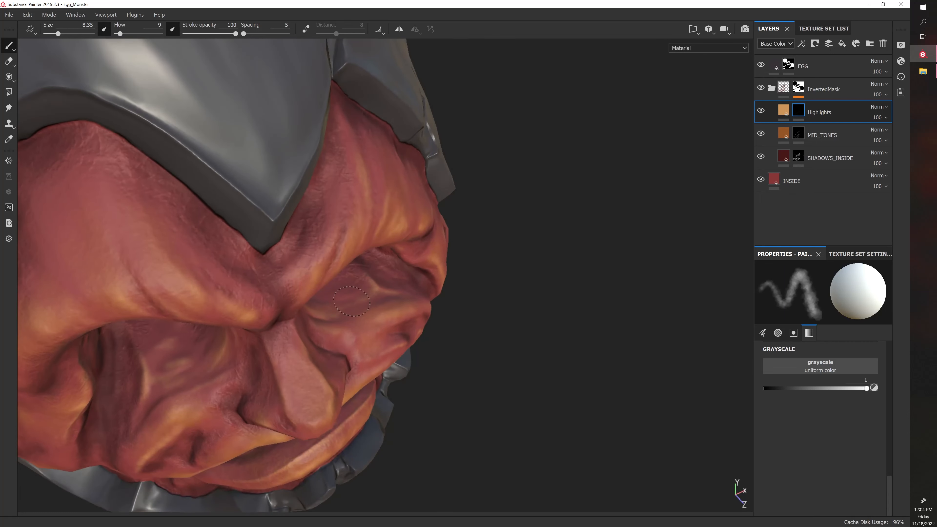
pyautogui.keyDown('alt'); pyautogui.moveTo(448, 327); pyautogui.dragTo(457, 251); pyautogui.keyUp('alt')
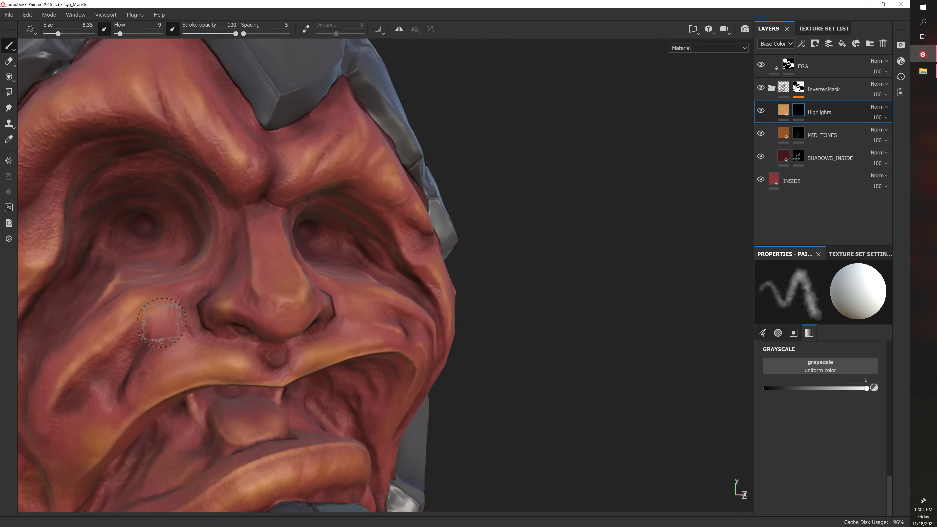
# Toggle the Highlights layer's visibility repeatedly to compare the monster's face from the front with and without the painted highlights
pyautogui.keyDown('alt'); pyautogui.moveTo(236, 318); pyautogui.dragTo(445, 372); pyautogui.keyUp('alt')
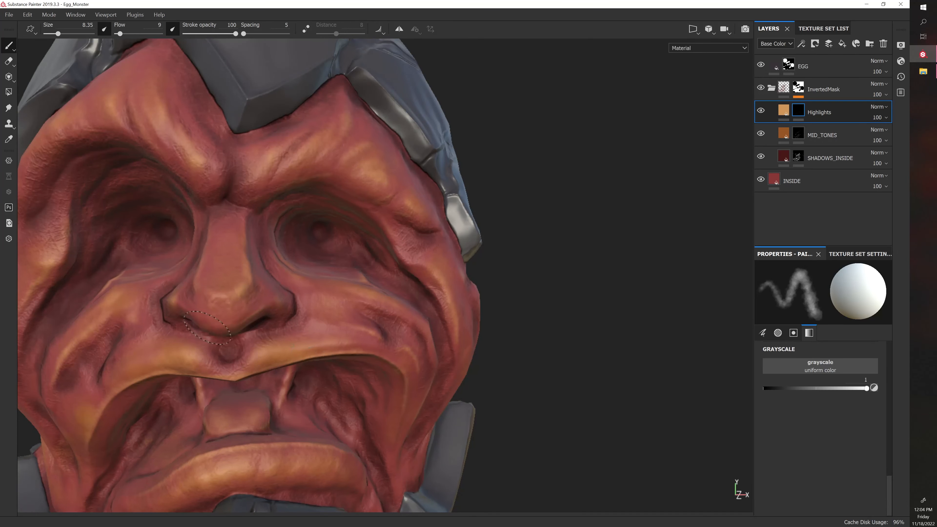
pyautogui.keyDown('alt'); pyautogui.moveTo(303, 320); pyautogui.dragTo(351, 285, button='middle'); pyautogui.keyUp('alt')
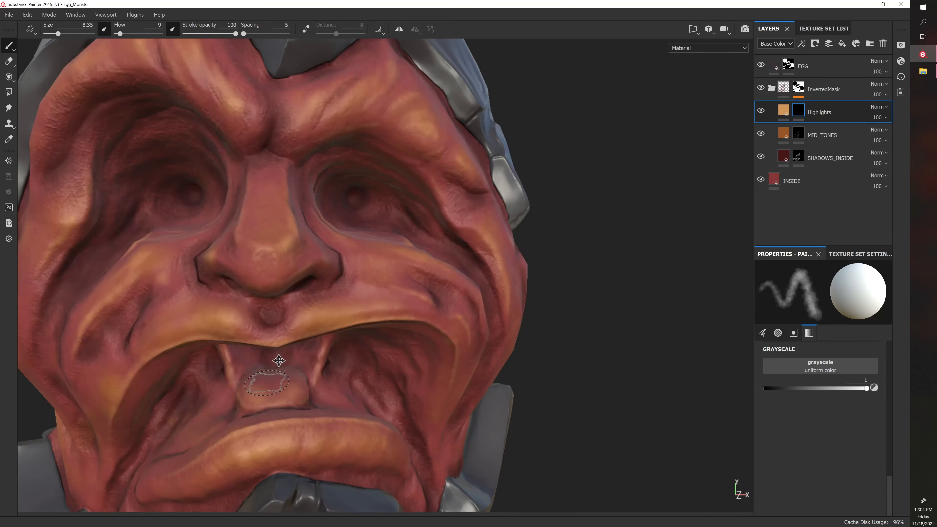
pyautogui.keyDown('alt'); pyautogui.moveTo(278, 360); pyautogui.dragTo(314, 299, button='middle'); pyautogui.keyUp('alt')
pyautogui.keyDown('alt'); pyautogui.moveTo(313, 299); pyautogui.dragTo(293, 302, button='right'); pyautogui.keyUp('alt')
pyautogui.keyDown('alt'); pyautogui.moveTo(294, 302); pyautogui.dragTo(277, 344, button='middle'); pyautogui.keyUp('alt')
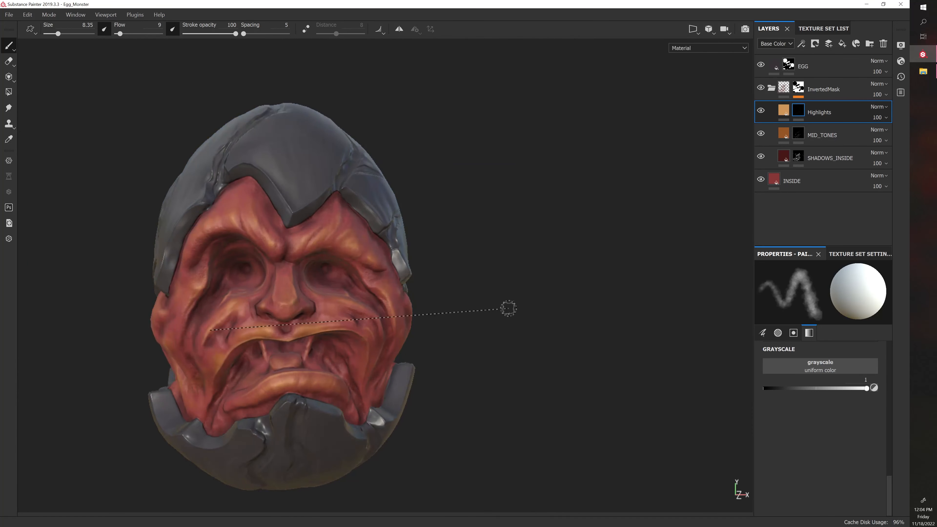
pyautogui.click(761, 111)
pyautogui.click(761, 111)
pyautogui.click(761, 111)
pyautogui.click(761, 111)
pyautogui.click(761, 112)
pyautogui.click(760, 112)
pyautogui.click(761, 112)
pyautogui.click(761, 112)
pyautogui.click(761, 112)
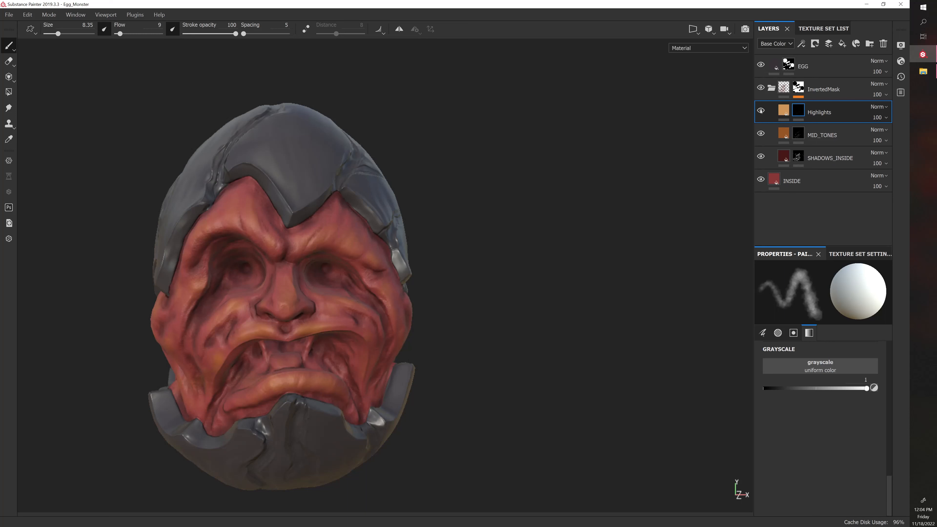
pyautogui.click(760, 112)
pyautogui.click(760, 111)
pyautogui.click(760, 111)
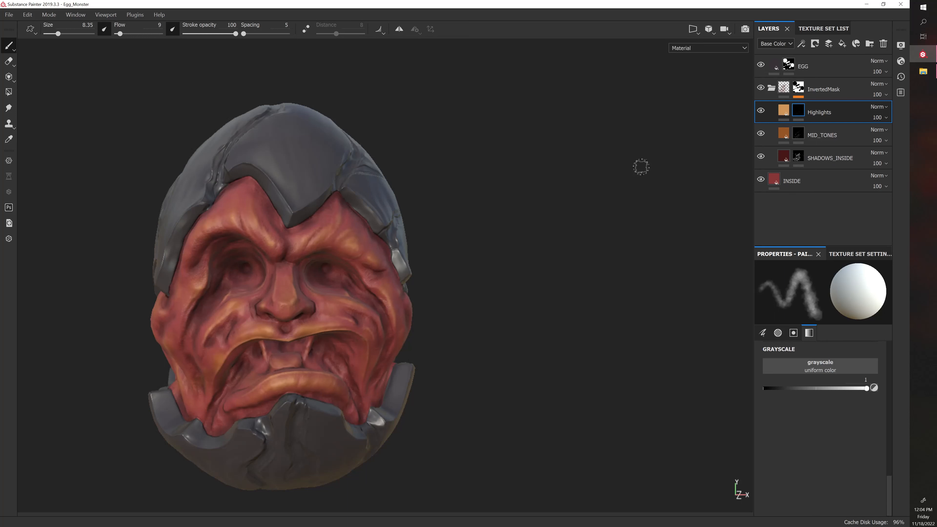
# Compare the flesh on the monster's right side with the Highlights layer hidden and shown
pyautogui.keyDown('alt'); pyautogui.moveTo(641, 167); pyautogui.dragTo(598, 226); pyautogui.keyUp('alt')
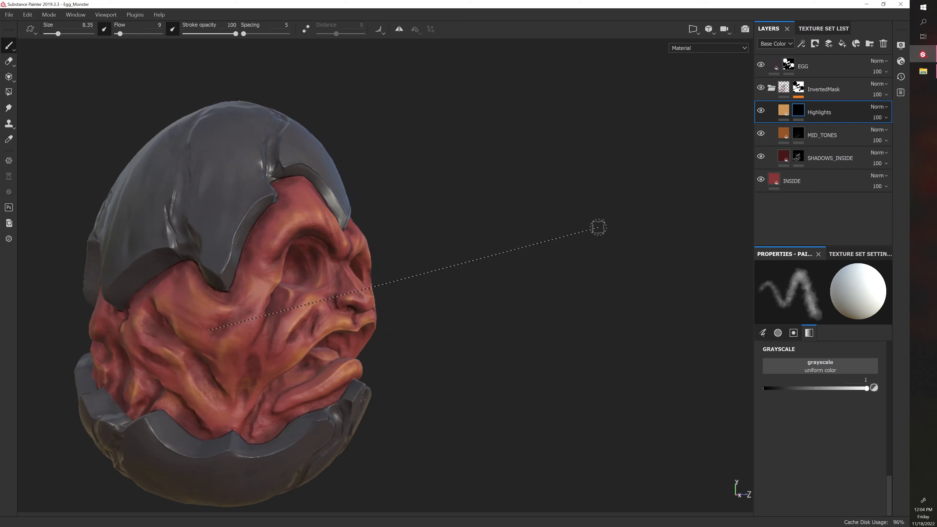
pyautogui.click(760, 111)
pyautogui.click(761, 111)
pyautogui.keyDown('alt'); pyautogui.moveTo(627, 178); pyautogui.dragTo(776, 151); pyautogui.keyUp('alt')
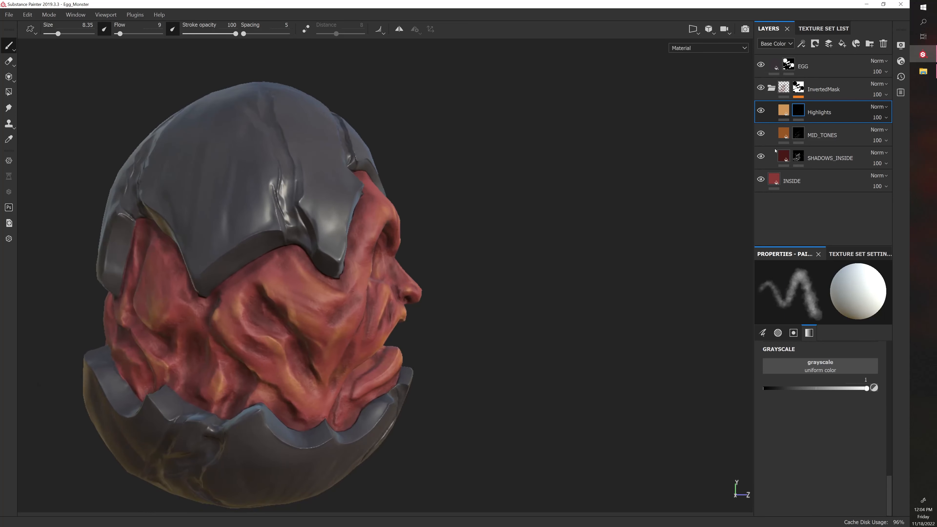
pyautogui.click(761, 112)
pyautogui.click(761, 112)
pyautogui.click(761, 111)
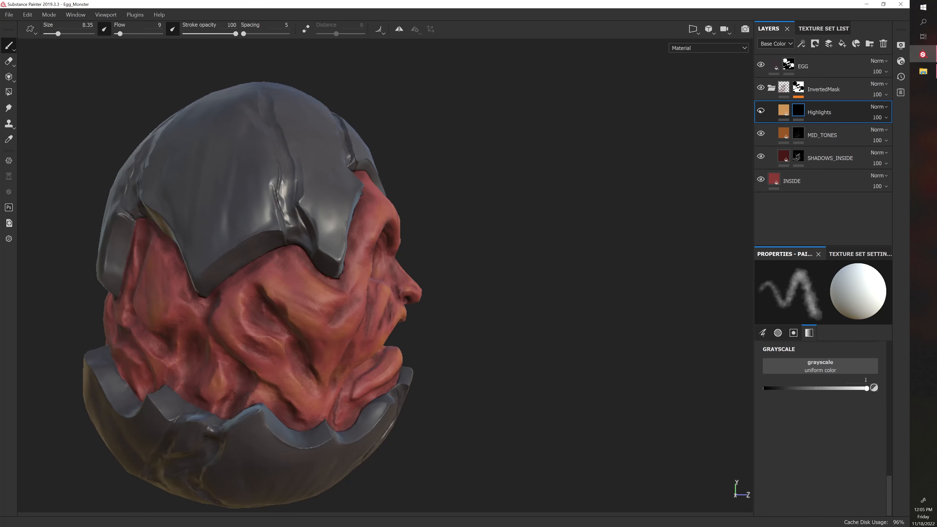
pyautogui.click(760, 112)
# Compare the flesh on the back of the egg with the Highlights layer hidden and shown
pyautogui.keyDown('alt'); pyautogui.moveTo(609, 221); pyautogui.dragTo(649, 279); pyautogui.keyUp('alt')
pyautogui.click(761, 112)
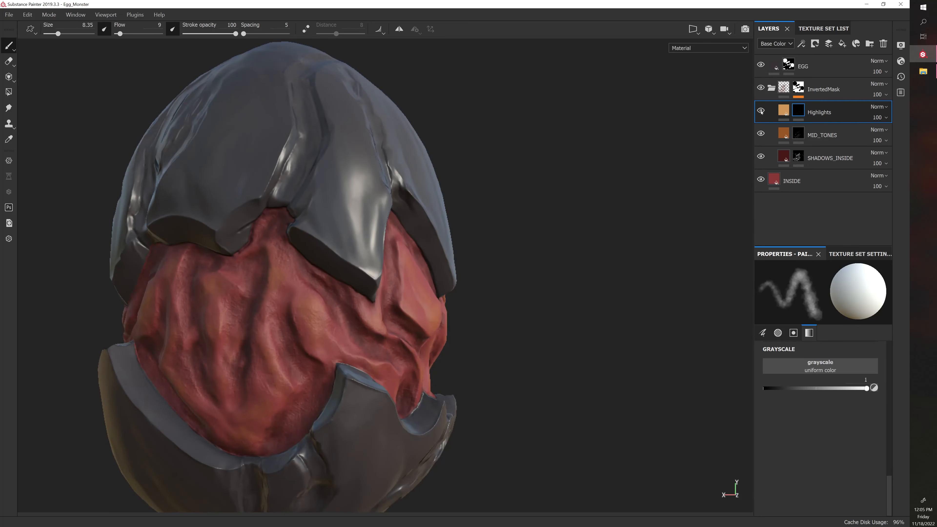
pyautogui.click(761, 112)
pyautogui.click(761, 111)
pyautogui.click(762, 111)
pyautogui.click(762, 111)
pyautogui.click(762, 112)
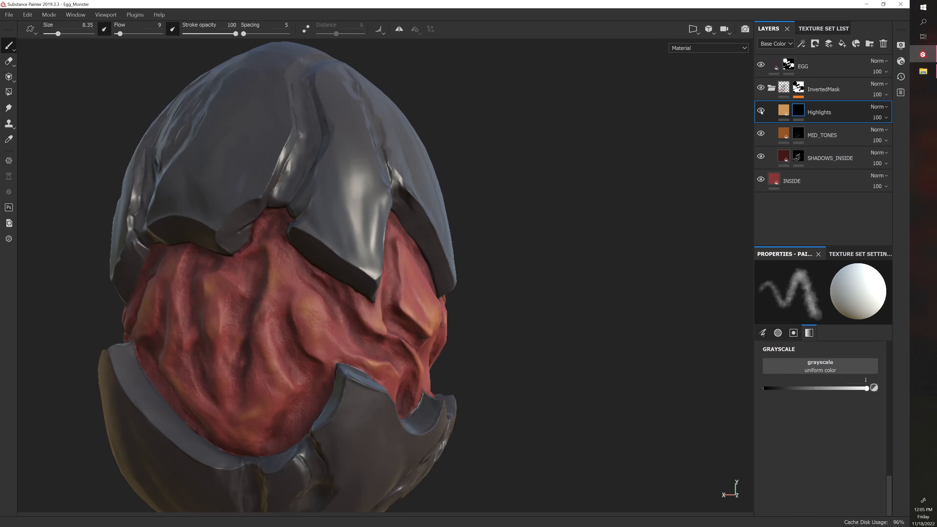
# Paint highlights along the raised vertical flesh folds on the back of the monster, between the shell pieces
pyautogui.keyDown('alt'); pyautogui.moveTo(508, 229); pyautogui.dragTo(229, 312); pyautogui.keyUp('alt')
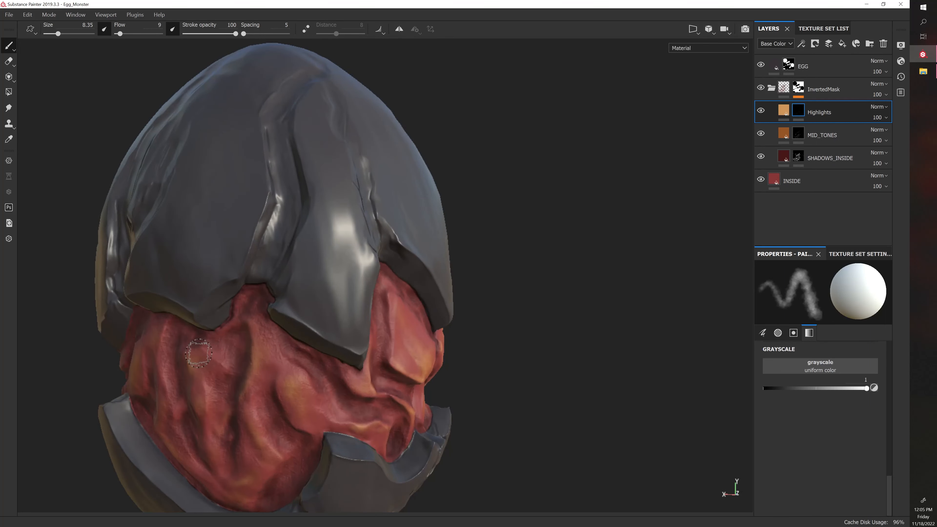
pyautogui.keyDown('alt'); pyautogui.moveTo(550, 314); pyautogui.dragTo(452, 290); pyautogui.keyUp('alt')
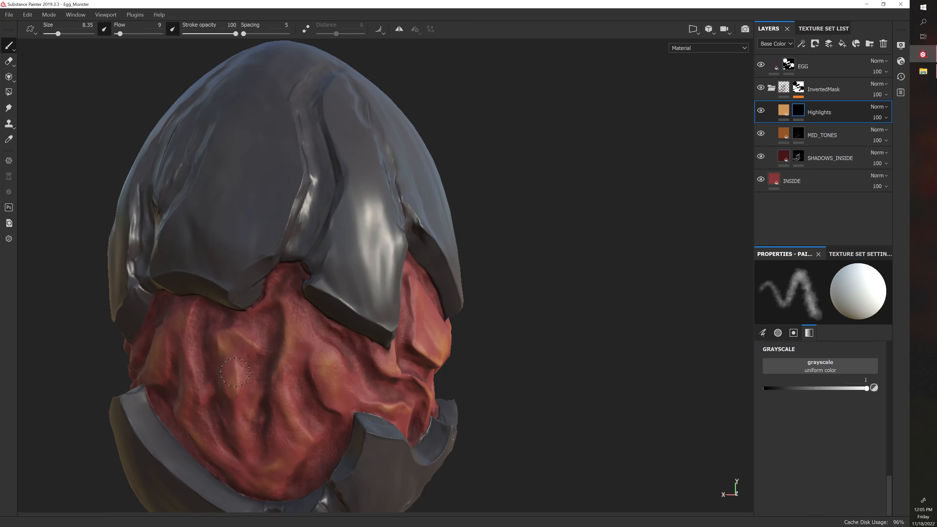
pyautogui.moveTo(531, 346)
pyautogui.keyDown('alt'); pyautogui.mouseDown()
pyautogui.moveTo(521, 307)
pyautogui.moveTo(499, 290)
pyautogui.mouseUp(); pyautogui.keyUp('alt')
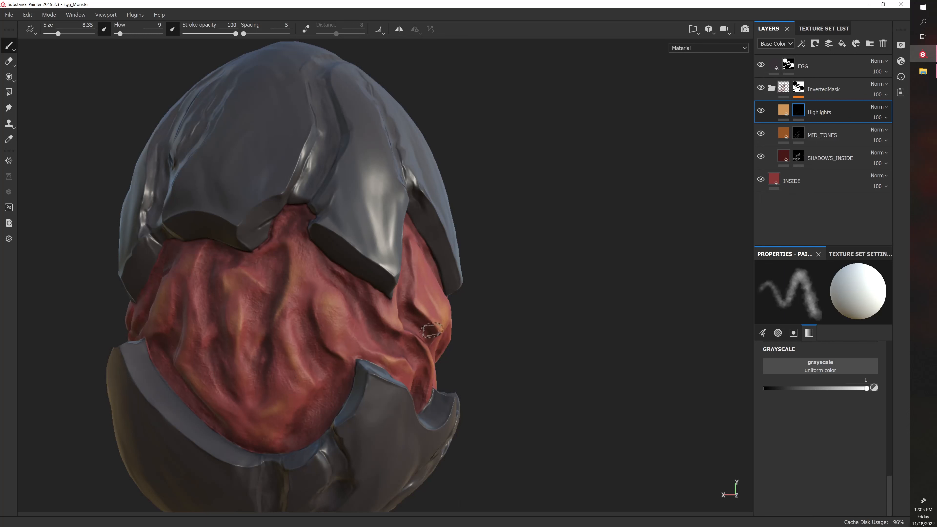
pyautogui.keyDown('alt'); pyautogui.moveTo(432, 330); pyautogui.dragTo(437, 296); pyautogui.keyUp('alt')
pyautogui.moveTo(386, 309)
pyautogui.keyDown('alt'); pyautogui.mouseDown()
pyautogui.moveTo(550, 286)
pyautogui.moveTo(602, 289)
pyautogui.moveTo(577, 285)
pyautogui.moveTo(578, 295)
pyautogui.moveTo(626, 327)
pyautogui.moveTo(651, 320)
pyautogui.mouseUp(); pyautogui.keyUp('alt')
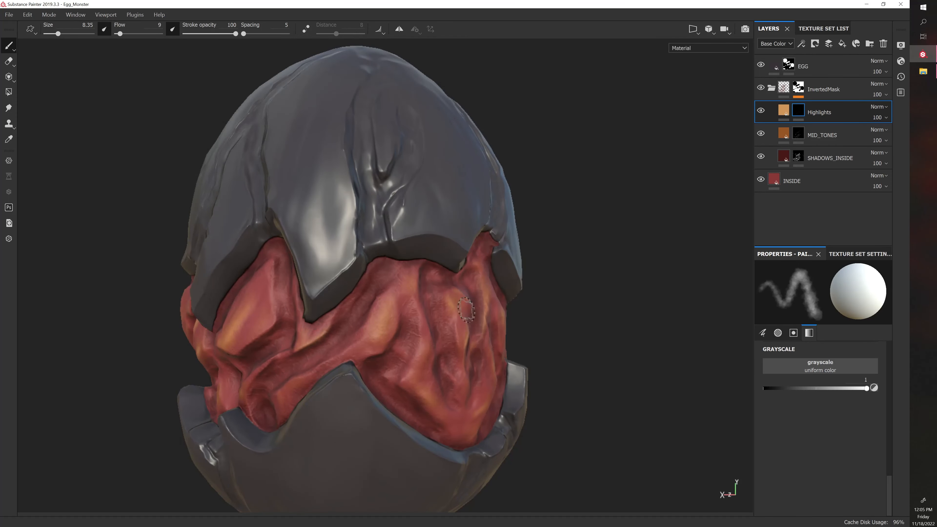
# Paint highlights on the flesh bulges around the rear left side of the egg, between the upper and lower shell
pyautogui.keyDown('alt'); pyautogui.moveTo(466, 309); pyautogui.dragTo(616, 301); pyautogui.keyUp('alt')
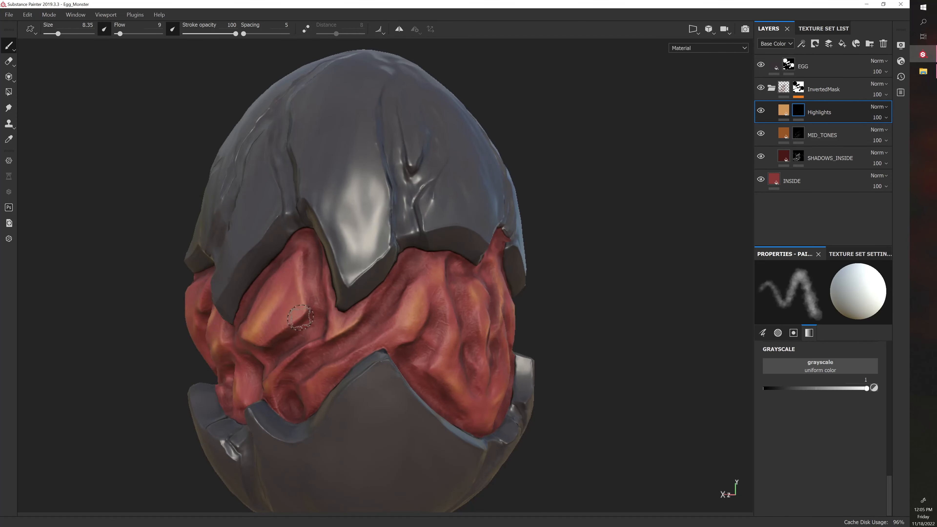
pyautogui.moveTo(491, 336)
pyautogui.keyDown('alt'); pyautogui.mouseDown()
pyautogui.moveTo(618, 303)
pyautogui.moveTo(461, 290)
pyautogui.mouseUp(); pyautogui.keyUp('alt')
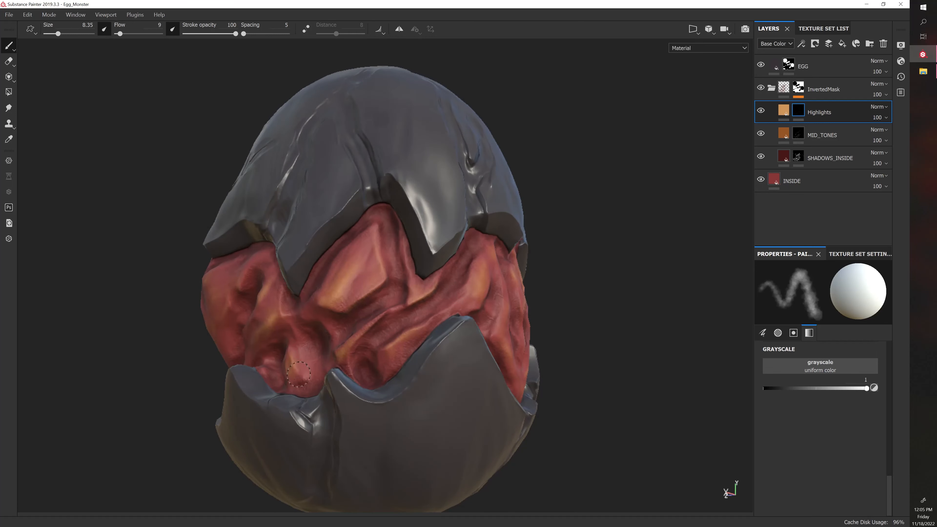
pyautogui.moveTo(592, 297)
pyautogui.keyDown('alt'); pyautogui.mouseDown()
pyautogui.moveTo(572, 272)
pyautogui.moveTo(587, 265)
pyautogui.mouseUp(); pyautogui.keyUp('alt')
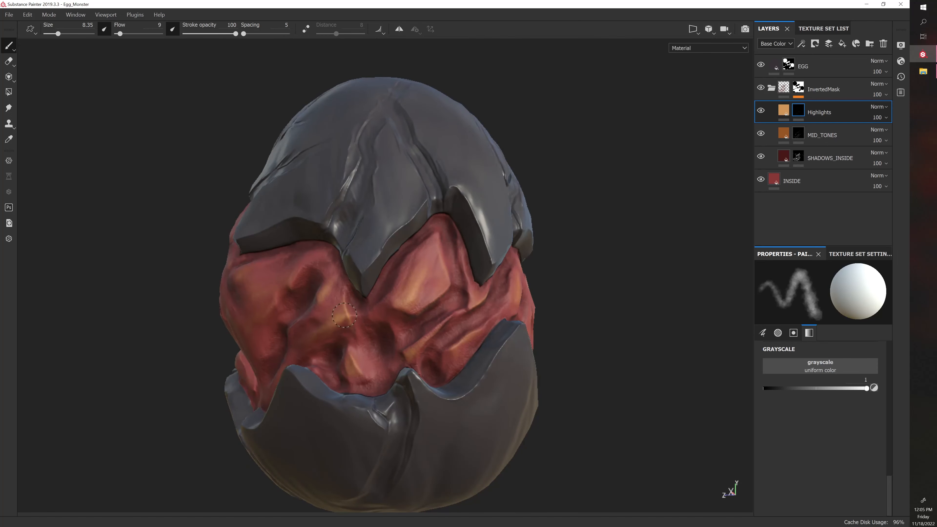
pyautogui.keyDown('alt'); pyautogui.moveTo(370, 260); pyautogui.dragTo(256, 288); pyautogui.keyUp('alt')
pyautogui.keyDown('alt'); pyautogui.moveTo(453, 285); pyautogui.dragTo(445, 282, button='right'); pyautogui.keyUp('alt')
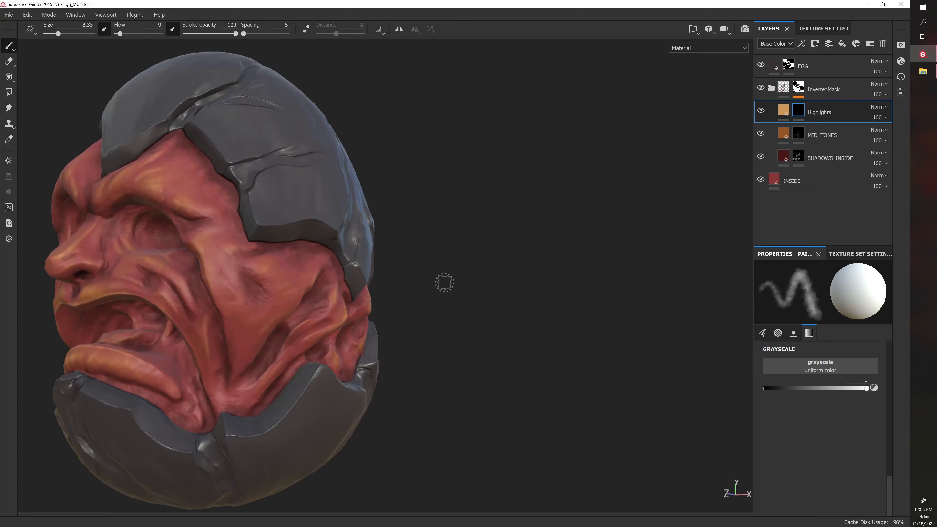
# Switch to the MID_TONES layer's mask, enlarge the brush to 16.75 and paint mid-tones on the monster's left cheek
pyautogui.keyDown('alt'); pyautogui.moveTo(454, 292); pyautogui.dragTo(432, 287); pyautogui.keyUp('alt')
pyautogui.keyDown('alt'); pyautogui.moveTo(405, 321); pyautogui.dragTo(427, 355, button='middle'); pyautogui.keyUp('alt')
pyautogui.keyDown('alt'); pyautogui.moveTo(419, 329); pyautogui.dragTo(410, 333, button='right'); pyautogui.keyUp('alt')
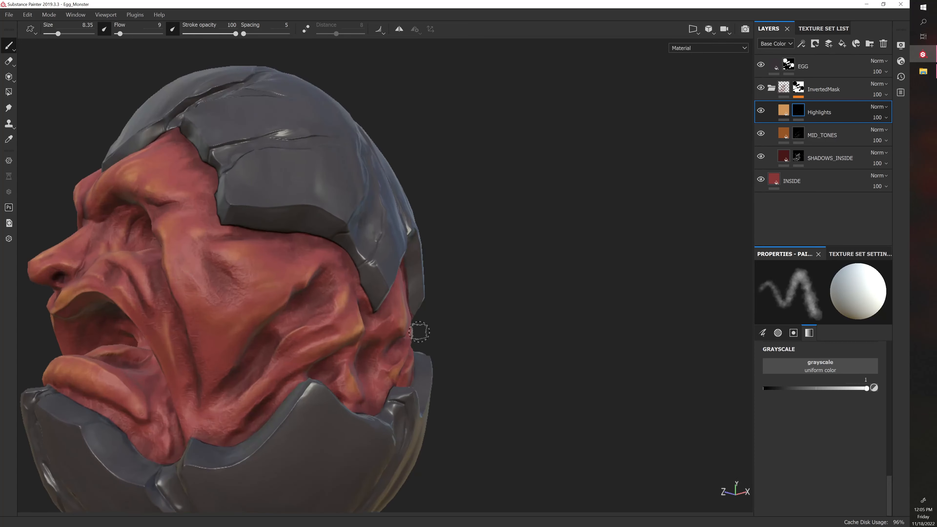
pyautogui.keyDown('alt'); pyautogui.moveTo(418, 331); pyautogui.dragTo(439, 326, button='middle'); pyautogui.keyUp('alt')
pyautogui.click(794, 134)
pyautogui.keyDown('alt'); pyautogui.moveTo(532, 314); pyautogui.dragTo(559, 291, button='middle'); pyautogui.keyUp('alt')
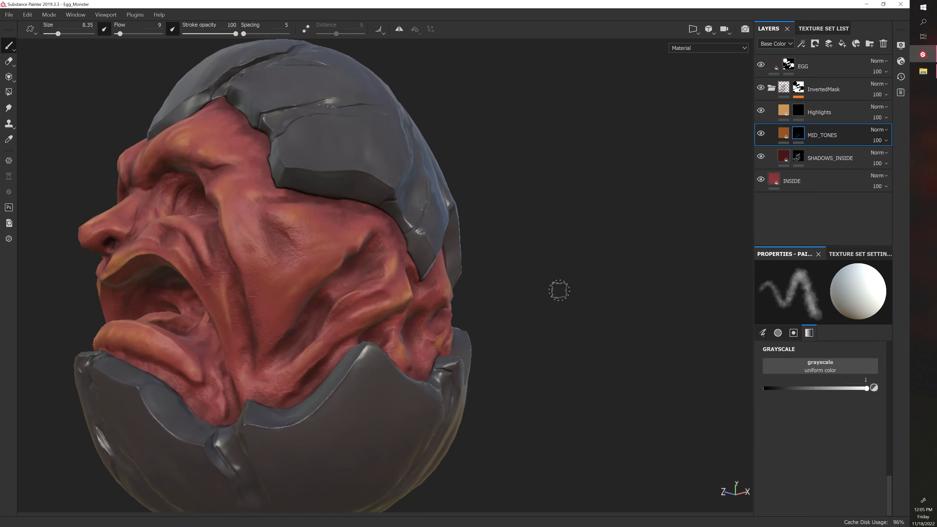
pyautogui.keyDown('alt'); pyautogui.moveTo(559, 291); pyautogui.dragTo(496, 336, button='right'); pyautogui.keyUp('alt')
pyautogui.keyDown('alt'); pyautogui.moveTo(495, 337); pyautogui.dragTo(508, 327, button='middle'); pyautogui.keyUp('alt')
pyautogui.press(']')
pyautogui.press(']')
pyautogui.press(']')
pyautogui.press(']')
pyautogui.press(']')
pyautogui.press(']')
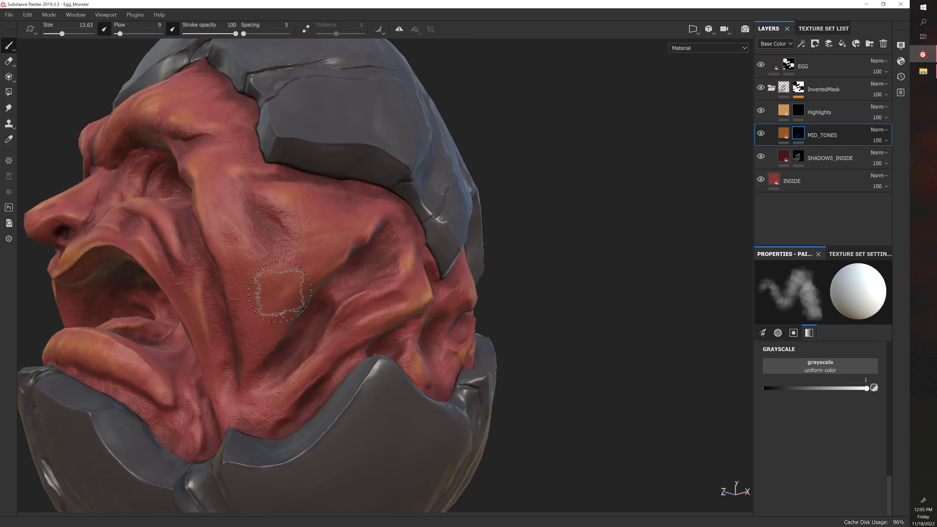
pyautogui.moveTo(266, 293); pyautogui.dragTo(266, 331)
pyautogui.moveTo(269, 331)
pyautogui.mouseDown()
pyautogui.moveTo(295, 285)
pyautogui.moveTo(251, 288)
pyautogui.mouseUp()
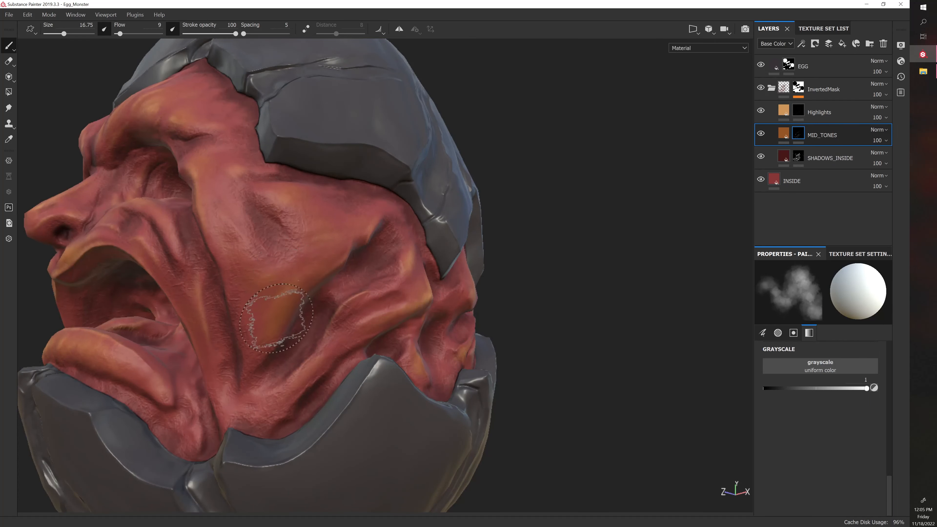
# Reduce the brush size to 12.19 and paint mid-tones on the lower left cheek just above the shell edge
pyautogui.keyDown('alt'); pyautogui.moveTo(268, 314); pyautogui.dragTo(306, 308, button='middle'); pyautogui.keyUp('alt')
pyautogui.press('[')
pyautogui.press('[')
pyautogui.press('[')
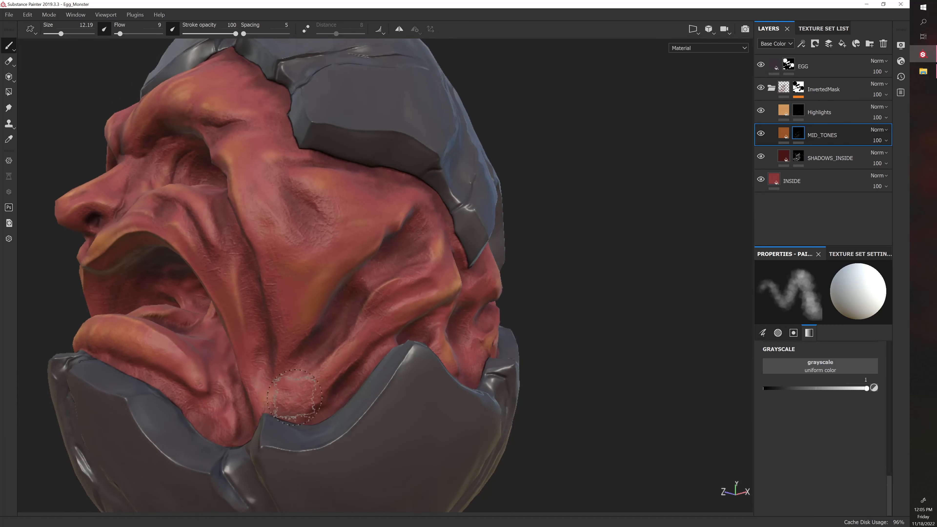
pyautogui.scroll(3, 324, 384)
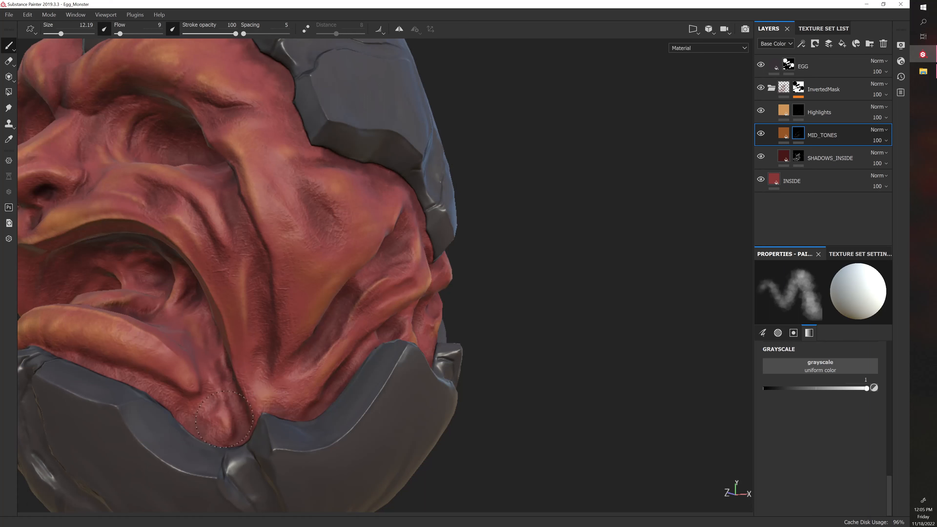
# Reduce the brush size to 7.23 and paint mid-tones on the flesh folds between the mouth corner and lower shell
pyautogui.press('[')
pyautogui.press('[')
pyautogui.press('[')
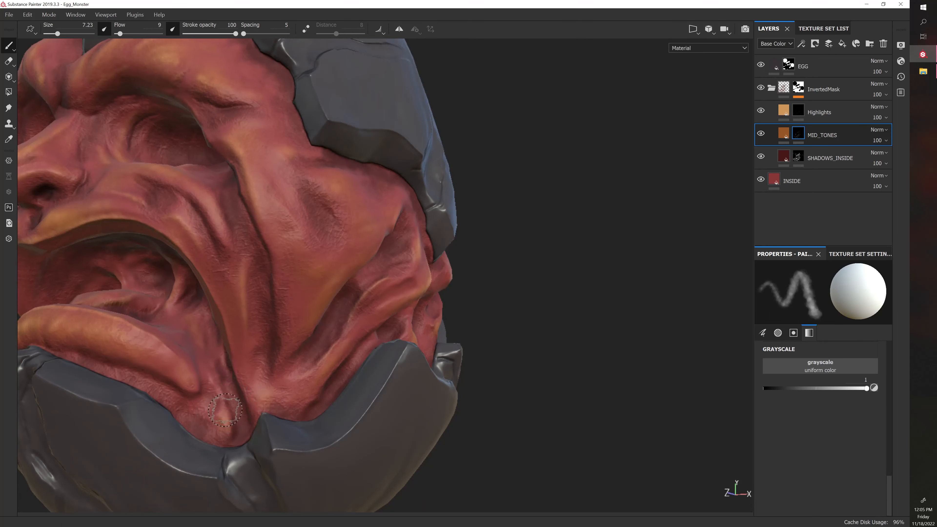
pyautogui.keyDown('alt'); pyautogui.moveTo(318, 406); pyautogui.dragTo(221, 303, button='right'); pyautogui.keyUp('alt')
pyautogui.keyDown('alt'); pyautogui.moveTo(221, 303); pyautogui.dragTo(258, 345, button='middle'); pyautogui.keyUp('alt')
pyautogui.keyDown('alt'); pyautogui.moveTo(258, 345); pyautogui.dragTo(229, 328, button='right'); pyautogui.keyUp('alt')
pyautogui.keyDown('alt'); pyautogui.moveTo(228, 327); pyautogui.dragTo(310, 361); pyautogui.keyUp('alt')
# Increase the brush size to 12.19 and paint mid-tones on the forehead above the monster's left brow
pyautogui.press(']')
pyautogui.press(']')
pyautogui.press(']')
pyautogui.keyDown('alt'); pyautogui.moveTo(392, 225); pyautogui.dragTo(541, 224); pyautogui.keyUp('alt')
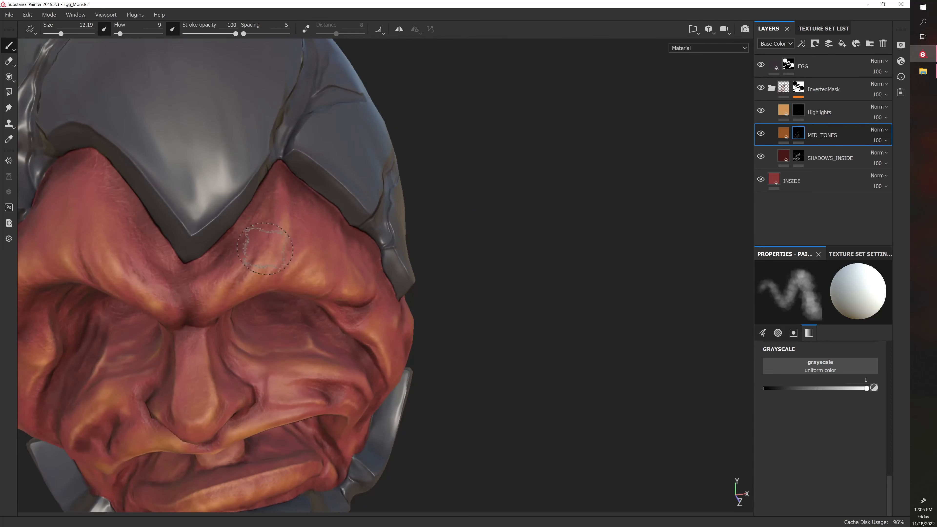
pyautogui.moveTo(525, 270)
pyautogui.keyDown('alt'); pyautogui.mouseDown()
pyautogui.moveTo(515, 257)
pyautogui.moveTo(461, 246)
pyautogui.mouseUp(); pyautogui.keyUp('alt')
pyautogui.moveTo(441, 300)
pyautogui.keyDown('alt'); pyautogui.mouseDown()
pyautogui.moveTo(402, 277)
pyautogui.moveTo(254, 303)
pyautogui.mouseUp(); pyautogui.keyUp('alt')
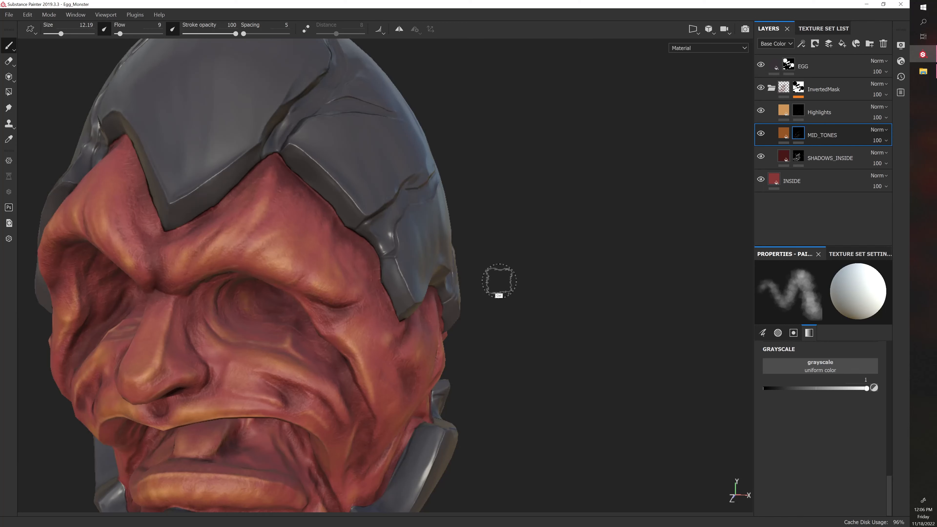
# Examine the painted flesh of the whole egg monster from the front and the sides
pyautogui.keyDown('alt'); pyautogui.moveTo(529, 329); pyautogui.dragTo(558, 302); pyautogui.keyUp('alt')
pyautogui.keyDown('alt'); pyautogui.moveTo(562, 302); pyautogui.dragTo(519, 301, button='right'); pyautogui.keyUp('alt')
pyautogui.keyDown('alt'); pyautogui.moveTo(519, 301); pyautogui.dragTo(468, 301); pyautogui.keyUp('alt')
pyautogui.keyDown('alt'); pyautogui.moveTo(511, 336); pyautogui.dragTo(484, 331, button='right'); pyautogui.keyUp('alt')
pyautogui.keyDown('alt'); pyautogui.moveTo(484, 331); pyautogui.dragTo(543, 330); pyautogui.keyUp('alt')
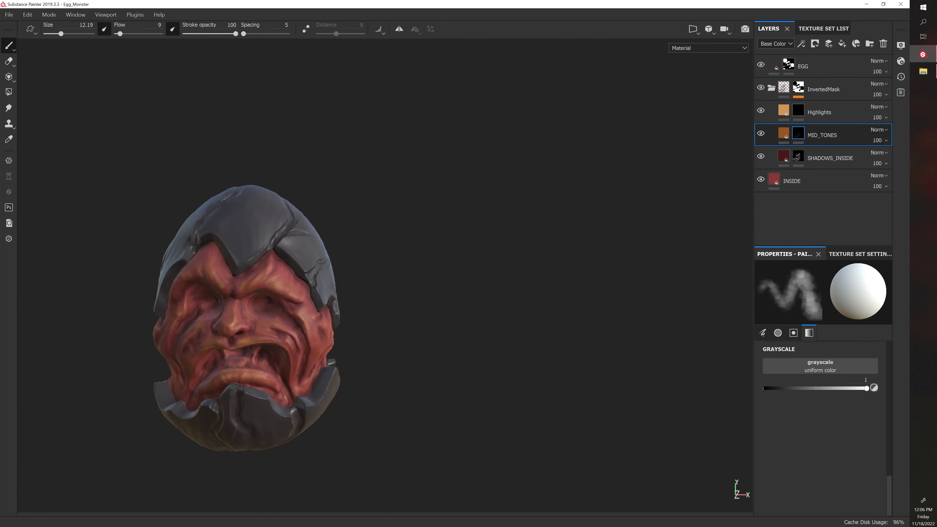
pyautogui.keyDown('shift'); pyautogui.moveTo(516, 335); pyautogui.dragTo(546, 341, button='right'); pyautogui.keyUp('shift')
pyautogui.keyDown('alt'); pyautogui.keyDown('shift'); pyautogui.moveTo(546, 341); pyautogui.dragTo(545, 330); pyautogui.keyUp('shift'); pyautogui.keyUp('alt')
pyautogui.keyDown('shift'); pyautogui.moveTo(533, 335); pyautogui.dragTo(520, 335, button='right'); pyautogui.keyUp('shift')
pyautogui.keyDown('alt'); pyautogui.keyDown('shift'); pyautogui.moveTo(441, 335); pyautogui.dragTo(559, 340); pyautogui.keyUp('shift'); pyautogui.keyUp('alt')
pyautogui.keyDown('shift'); pyautogui.moveTo(507, 338); pyautogui.dragTo(500, 337, button='right'); pyautogui.keyUp('shift')
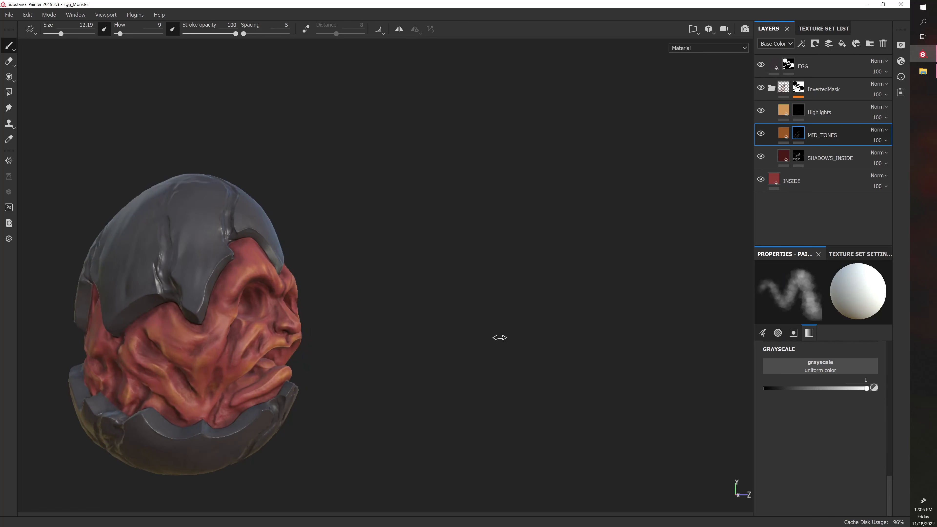
pyautogui.keyDown('alt'); pyautogui.moveTo(497, 335); pyautogui.dragTo(408, 334); pyautogui.keyUp('alt')
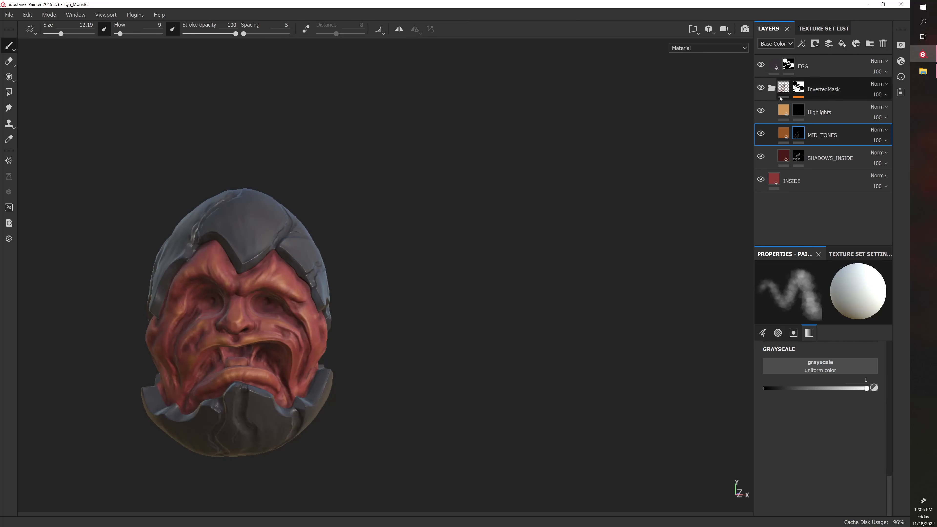
# Toggle the Highlights layer's visibility to compare the whole monster from the front and its left side
pyautogui.click(761, 111)
pyautogui.click(761, 111)
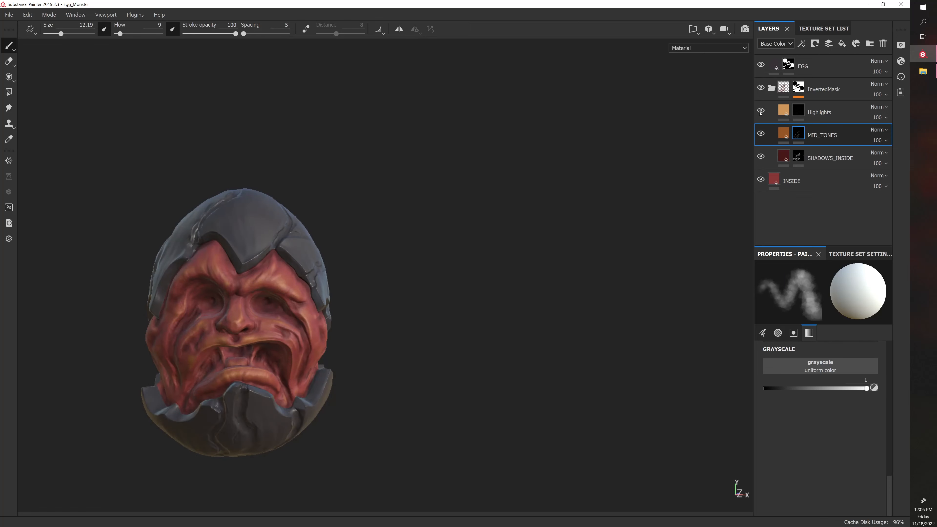
pyautogui.click(760, 111)
pyautogui.click(761, 110)
pyautogui.keyDown('alt'); pyautogui.moveTo(598, 228); pyautogui.dragTo(390, 227); pyautogui.keyUp('alt')
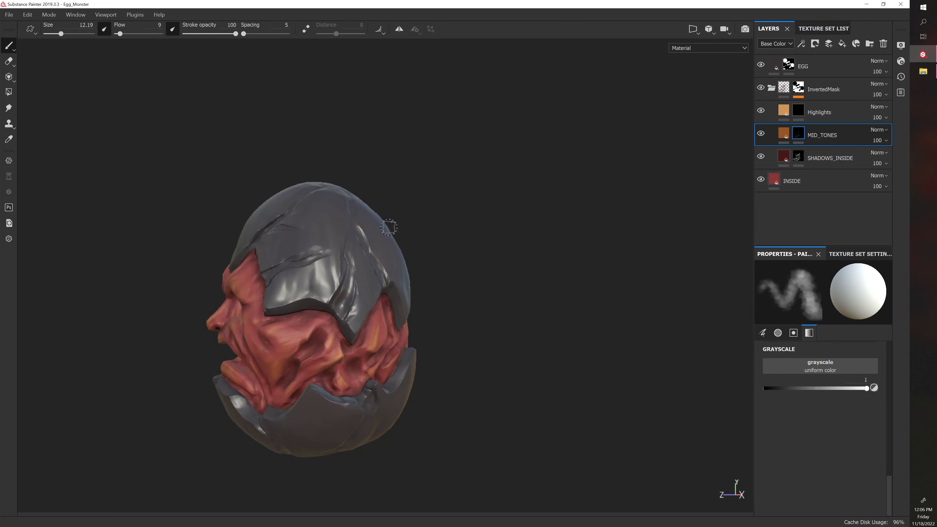
pyautogui.click(760, 111)
pyautogui.click(761, 110)
pyautogui.click(760, 111)
pyautogui.click(761, 111)
# Toggle the Highlights layer's visibility to compare the flesh around the back of the whole egg
pyautogui.keyDown('alt'); pyautogui.moveTo(626, 183); pyautogui.dragTo(306, 240); pyautogui.keyUp('alt')
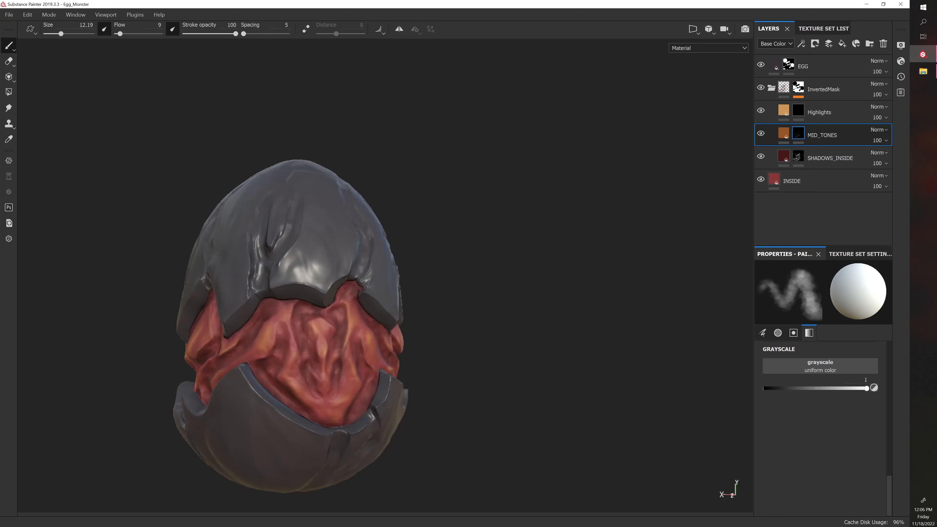
pyautogui.click(760, 111)
pyautogui.click(761, 111)
pyautogui.click(760, 110)
pyautogui.click(761, 110)
pyautogui.keyDown('alt'); pyautogui.moveTo(530, 239); pyautogui.dragTo(360, 238); pyautogui.keyUp('alt')
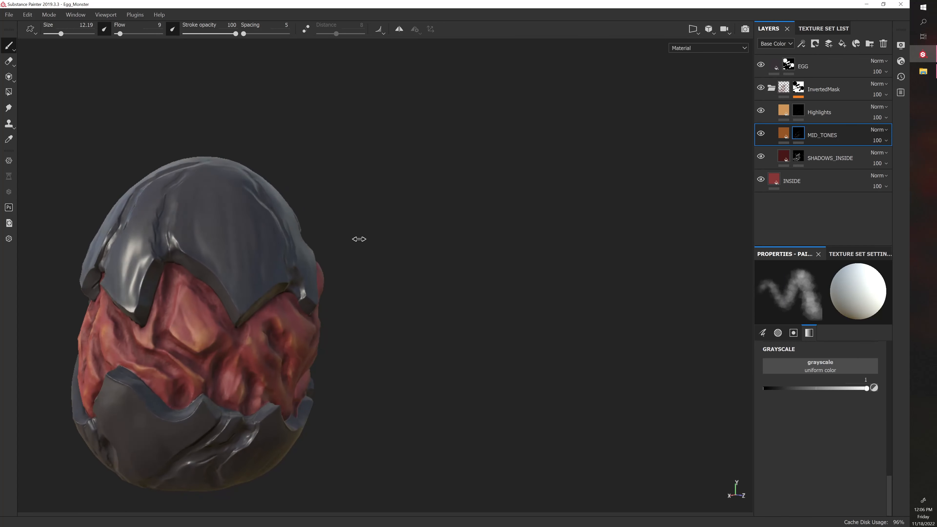
pyautogui.click(761, 111)
# Switch the Highlights layer off and on again to compare the flesh exposed between the shell halves on the egg's back
pyautogui.click(760, 111)
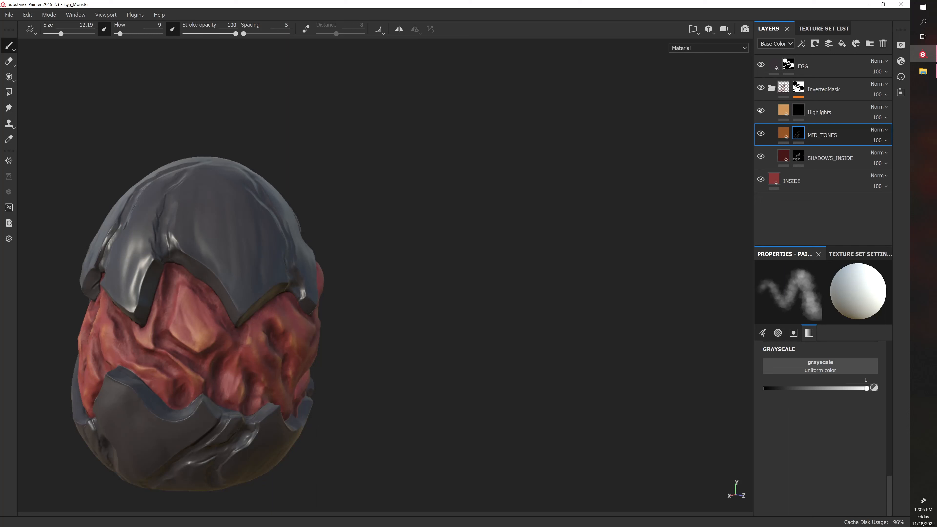
pyautogui.click(760, 111)
pyautogui.click(761, 110)
pyautogui.click(761, 111)
pyautogui.click(760, 110)
# Examine the monster's painted face from the front, both at a distance and up close
pyautogui.keyDown('alt'); pyautogui.moveTo(409, 259); pyautogui.dragTo(457, 311); pyautogui.keyUp('alt')
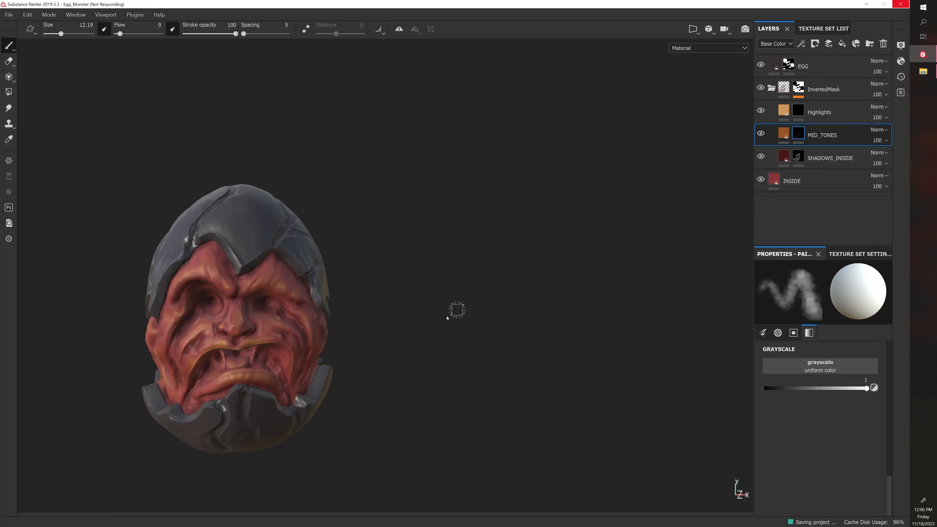
pyautogui.keyDown('alt'); pyautogui.moveTo(436, 311); pyautogui.dragTo(497, 287, button='middle'); pyautogui.keyUp('alt')
pyautogui.scroll(-3, 512, 284)
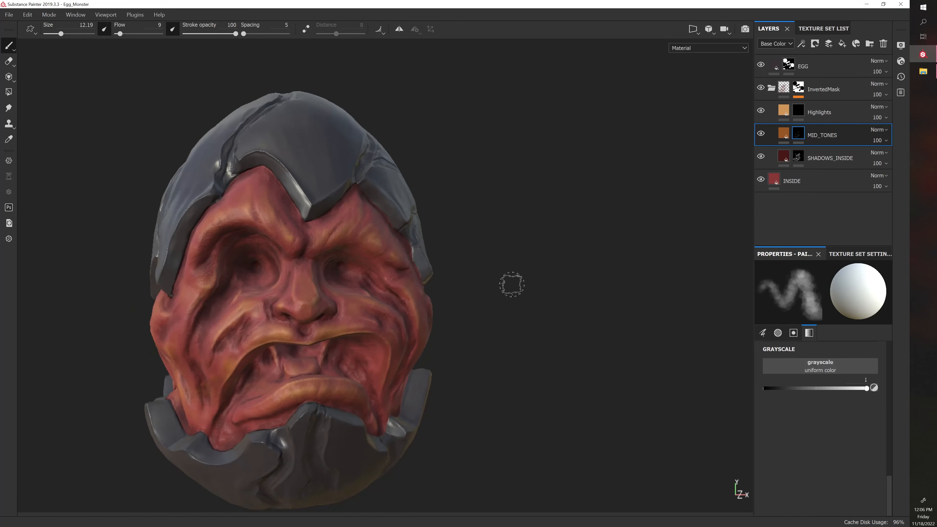
pyautogui.scroll(-3, 512, 285)
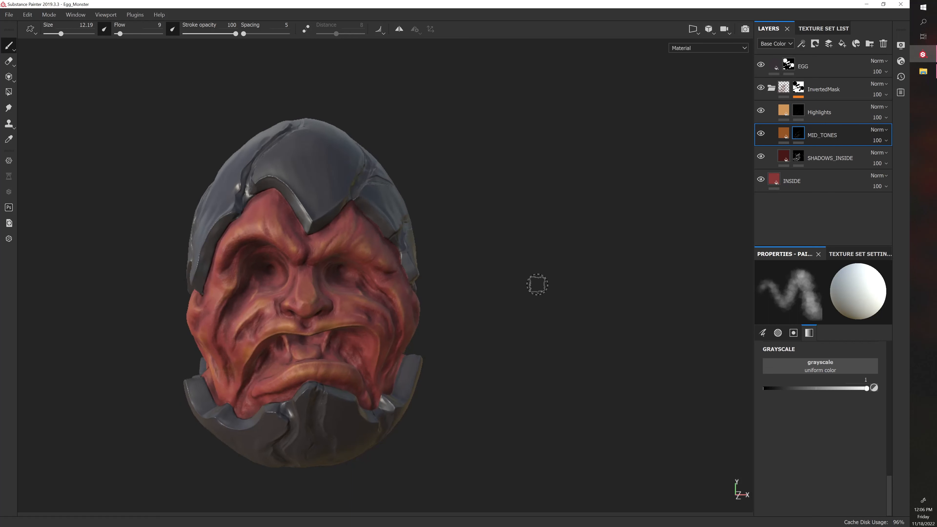
pyautogui.keyDown('shift'); pyautogui.moveTo(525, 294); pyautogui.dragTo(541, 303, button='right'); pyautogui.keyUp('shift')
pyautogui.scroll(2, 538, 302)
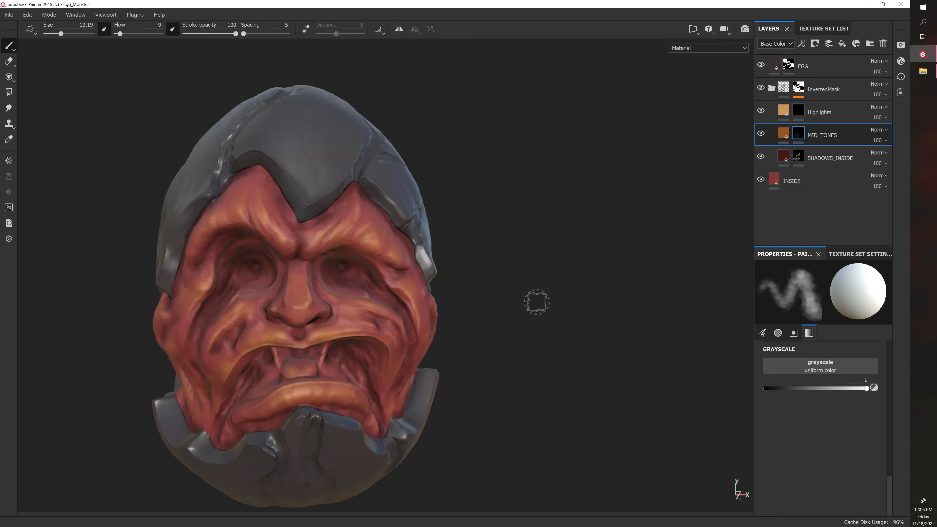
pyautogui.moveTo(516, 291)
pyautogui.keyDown('alt'); pyautogui.mouseDown()
pyautogui.moveTo(509, 278)
pyautogui.moveTo(565, 247)
pyautogui.moveTo(519, 247)
pyautogui.moveTo(519, 263)
pyautogui.mouseUp(); pyautogui.keyUp('alt')
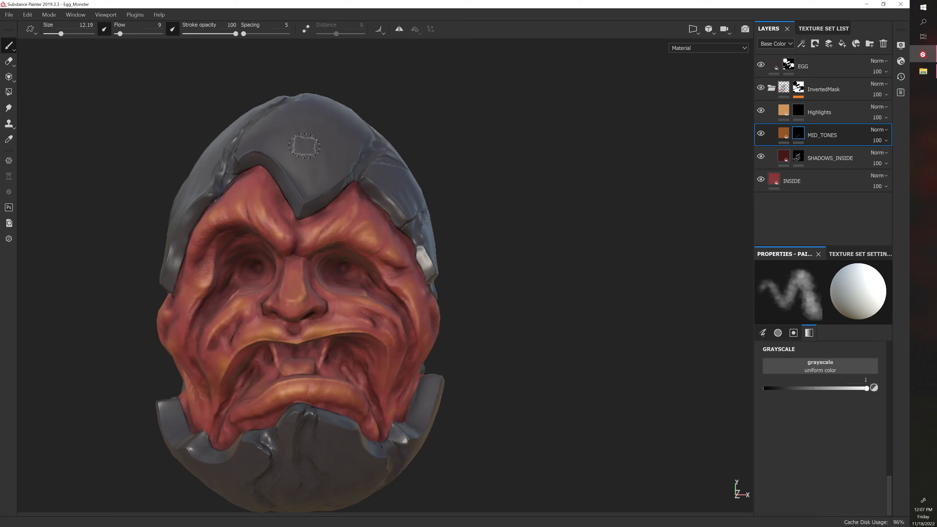
# Hide the Highlights, MID_TONES and SHADOWS_INSIDE layers and show them again to compare the painted face with its base colour
pyautogui.moveTo(561, 278)
pyautogui.keyDown('alt'); pyautogui.mouseDown()
pyautogui.moveTo(494, 279)
pyautogui.moveTo(546, 287)
pyautogui.mouseUp(); pyautogui.keyUp('alt')
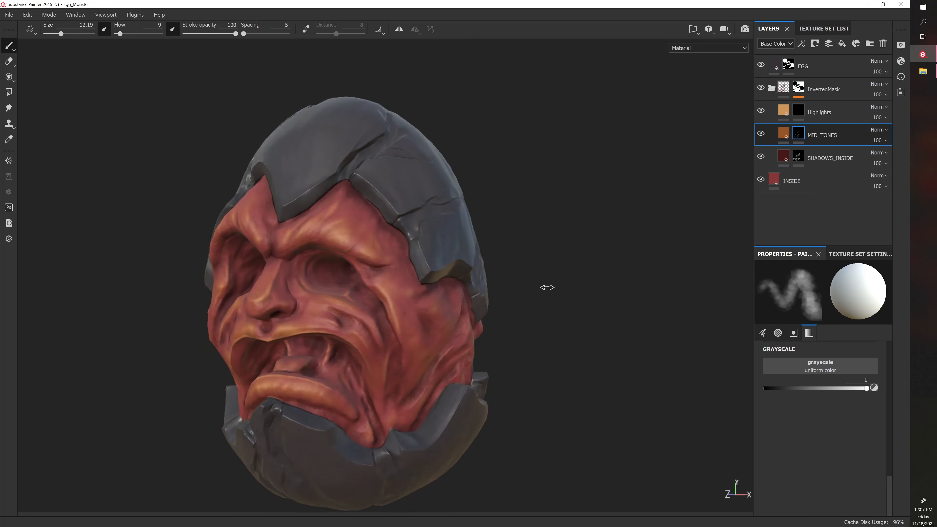
pyautogui.click(761, 111)
pyautogui.click(761, 134)
pyautogui.click(762, 156)
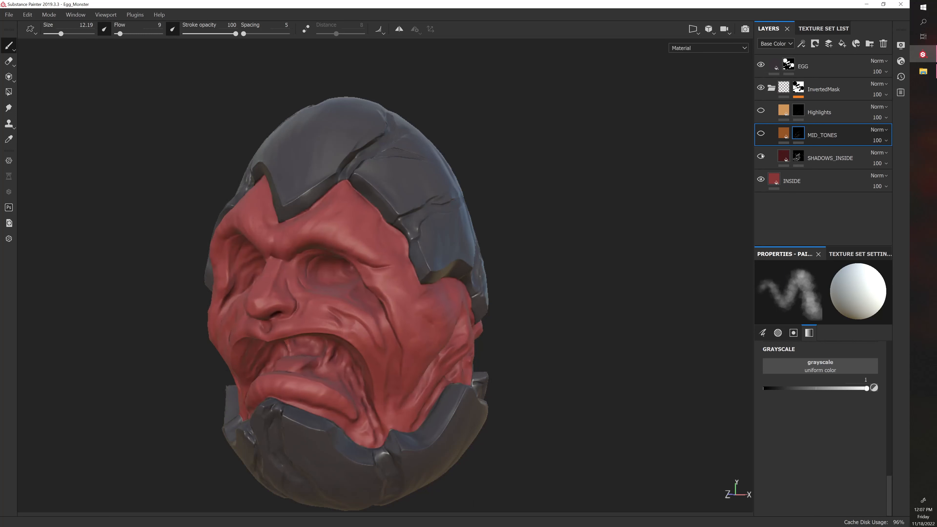
pyautogui.click(761, 156)
pyautogui.click(761, 134)
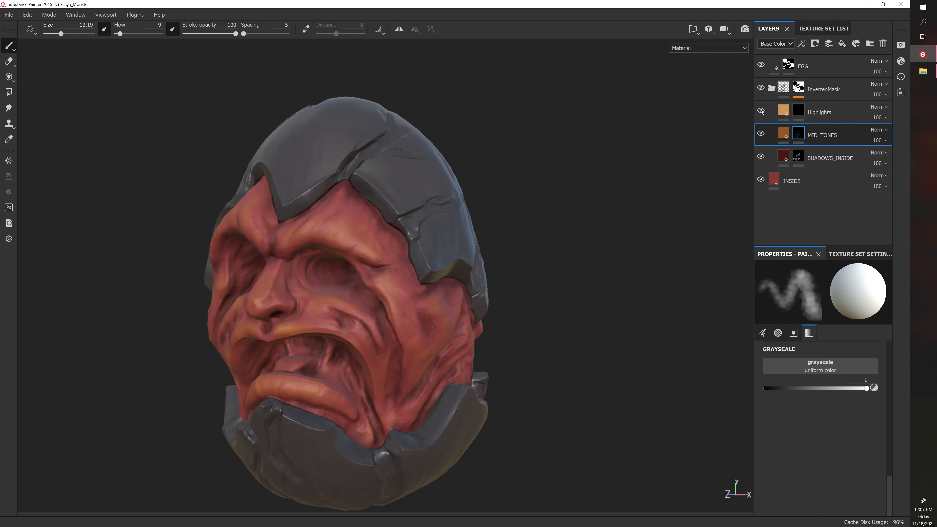
pyautogui.keyDown('alt'); pyautogui.moveTo(568, 240); pyautogui.dragTo(601, 239); pyautogui.keyUp('alt')
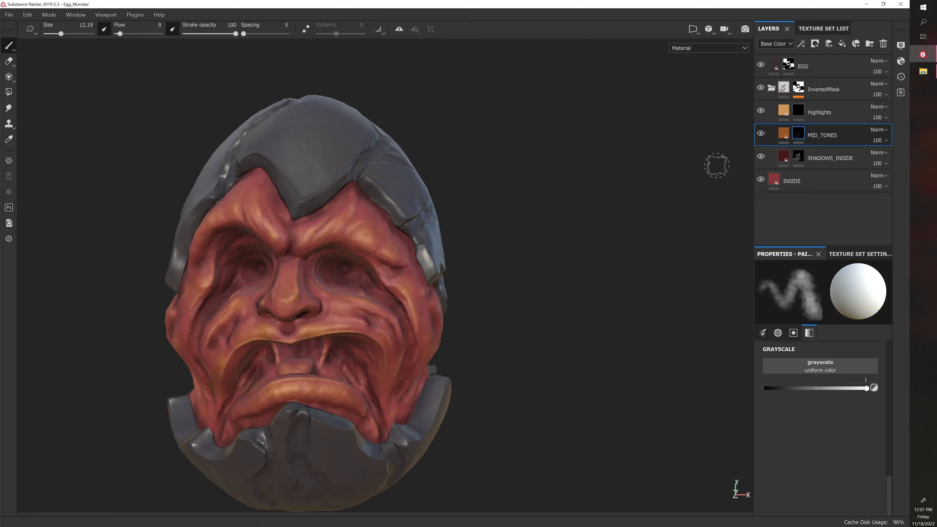
pyautogui.keyDown('shift'); pyautogui.moveTo(474, 298); pyautogui.dragTo(497, 299, button='right'); pyautogui.keyUp('shift')
pyautogui.keyDown('alt'); pyautogui.moveTo(504, 292); pyautogui.dragTo(548, 289); pyautogui.keyUp('alt')
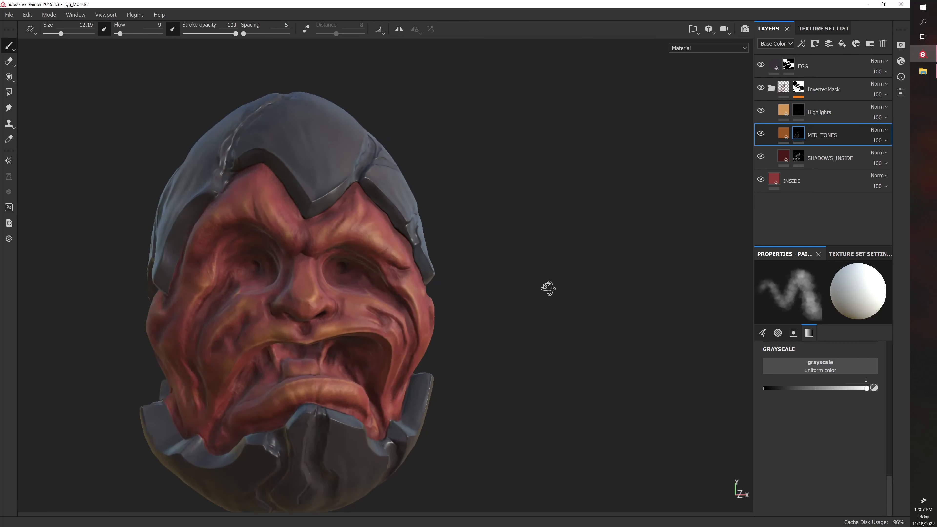
pyautogui.keyDown('shift'); pyautogui.moveTo(563, 288); pyautogui.dragTo(558, 286, button='right'); pyautogui.keyUp('shift')
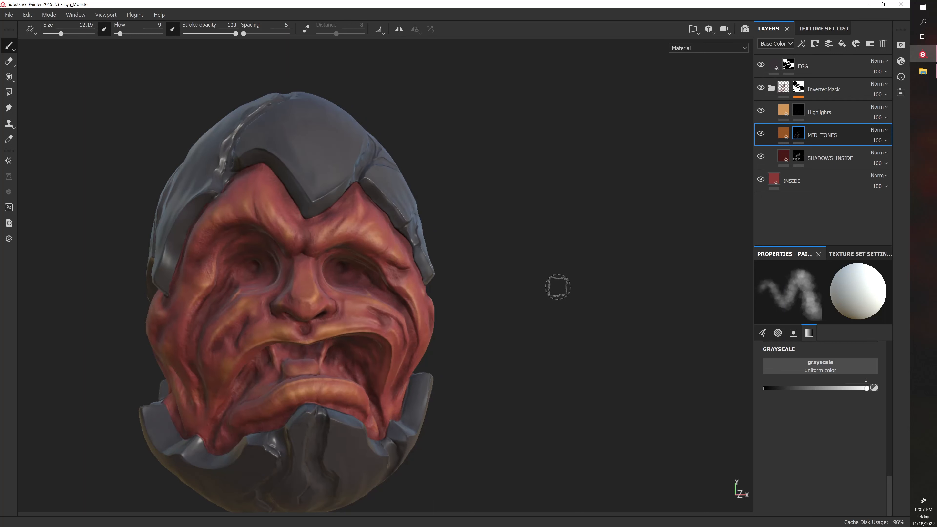